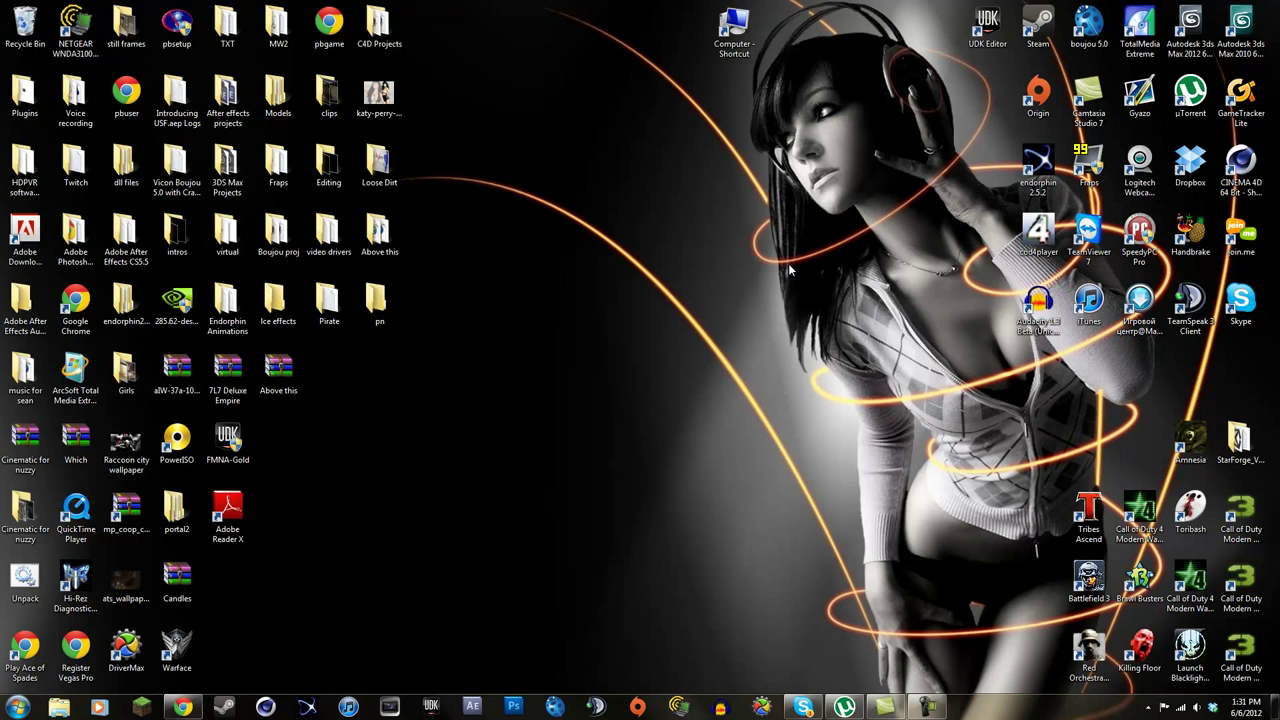
Launch endorphin, dismiss the welcome dialog and delete the default Character01 from the scene.
click(307, 707)
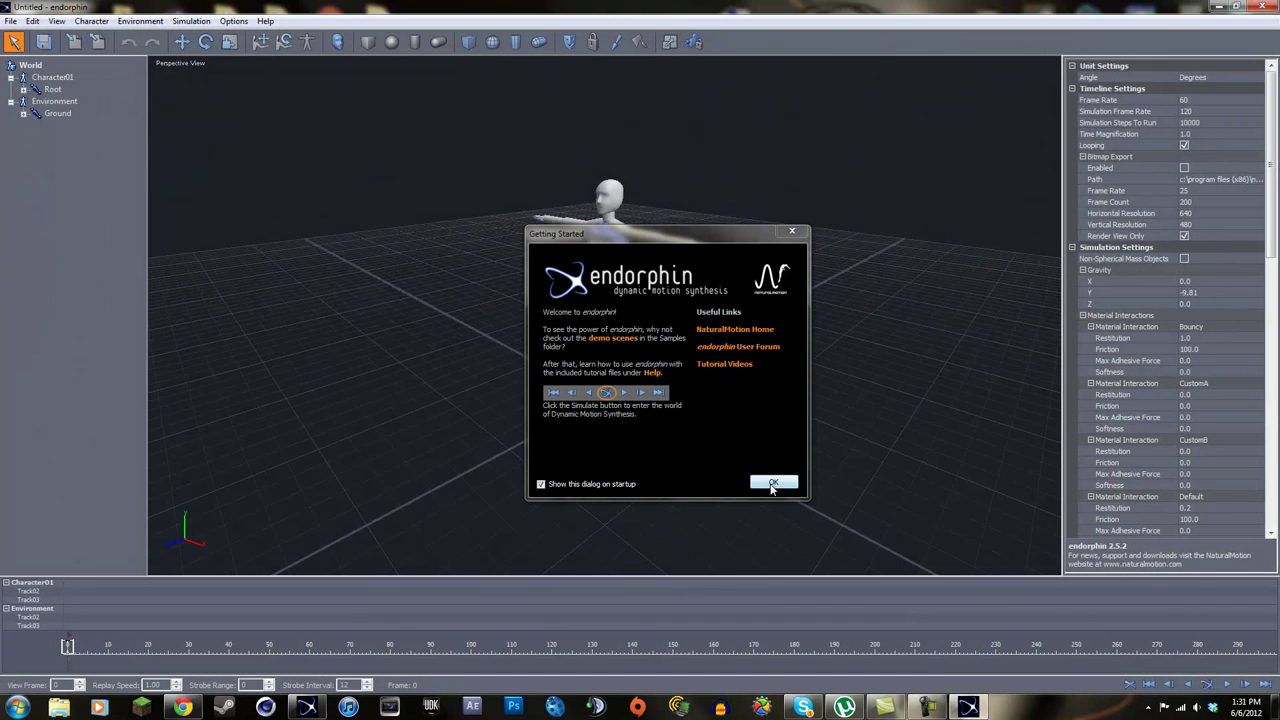
click(773, 484)
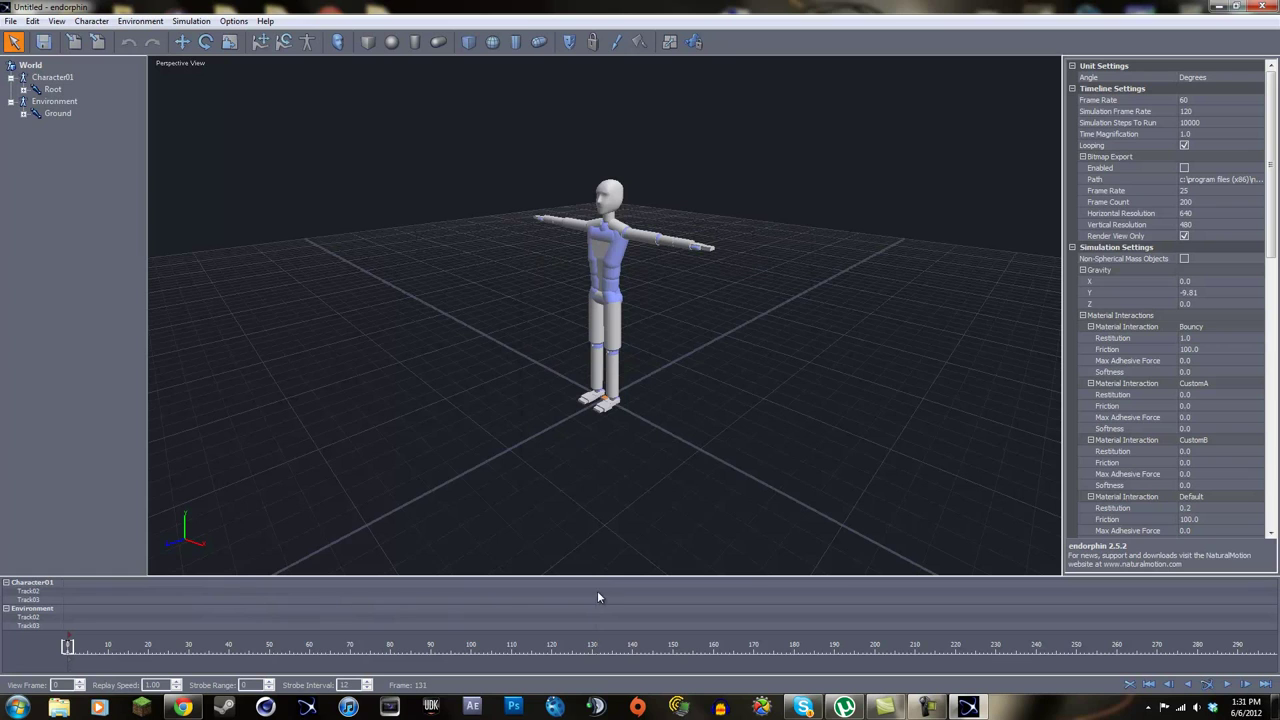
click(33, 593)
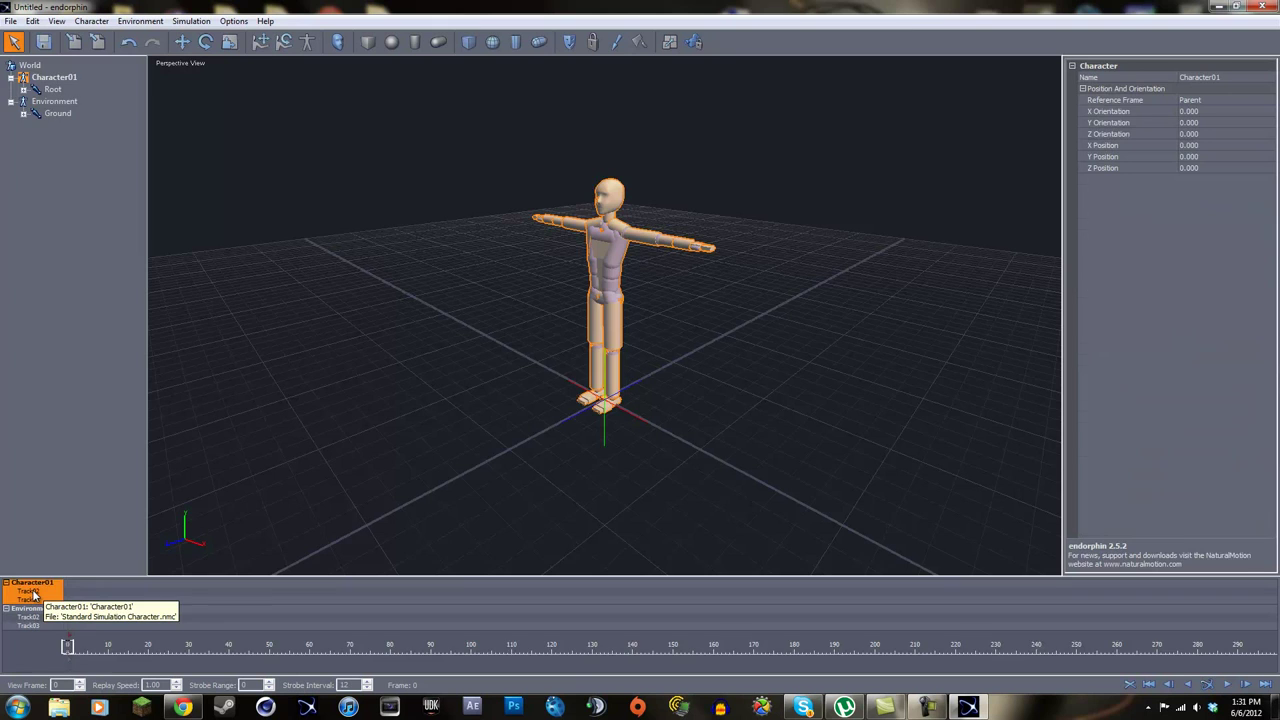
key(Delete)
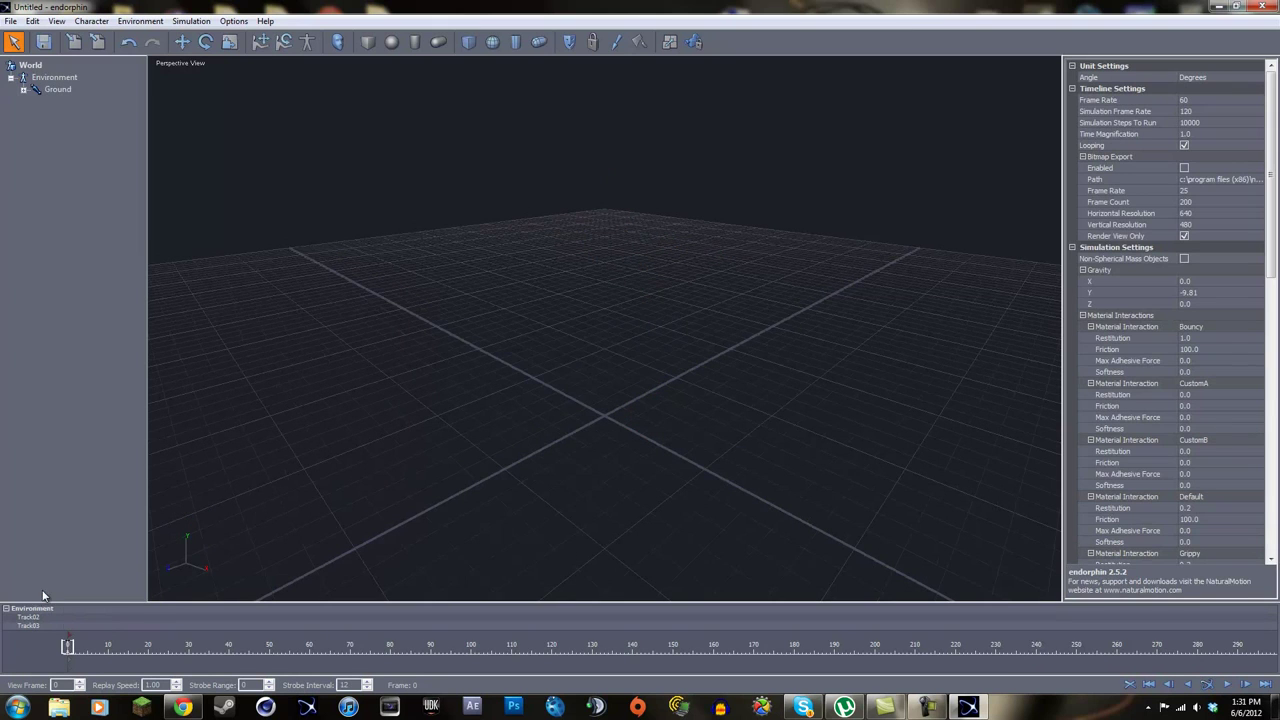
Add the Audiomotion2 simulation character to the scene.
click(338, 42)
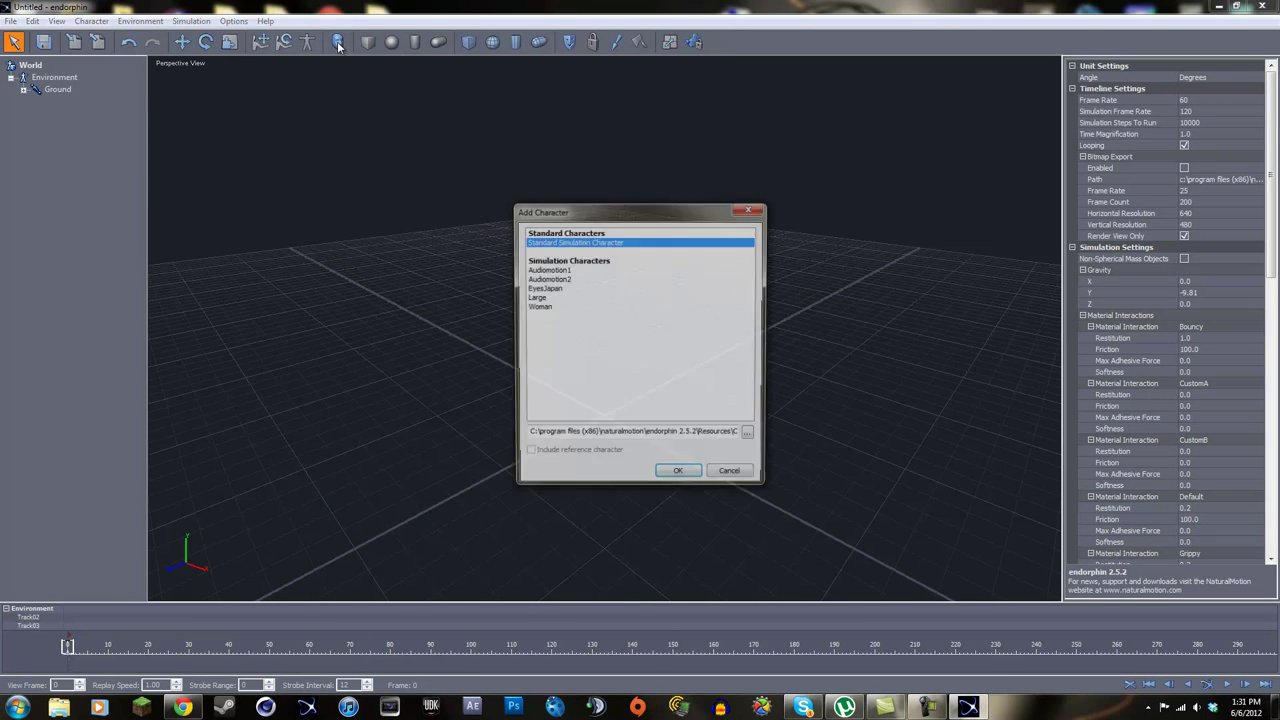
click(552, 279)
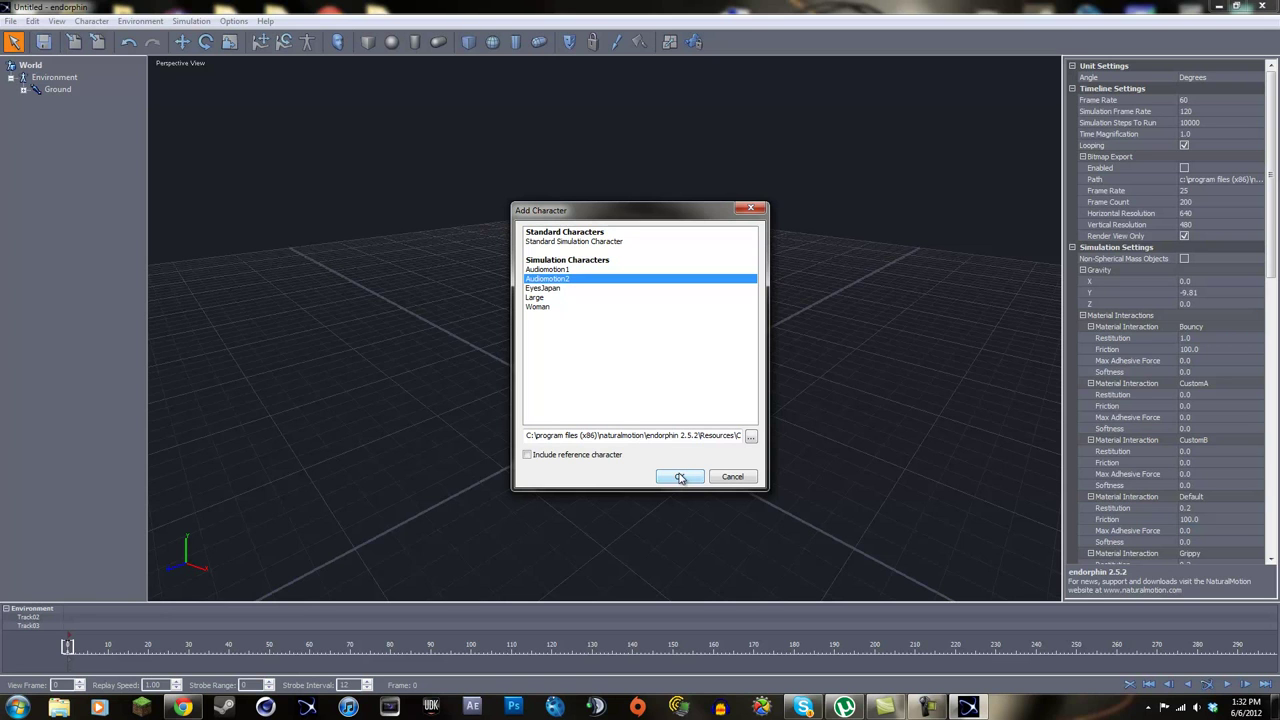
click(679, 477)
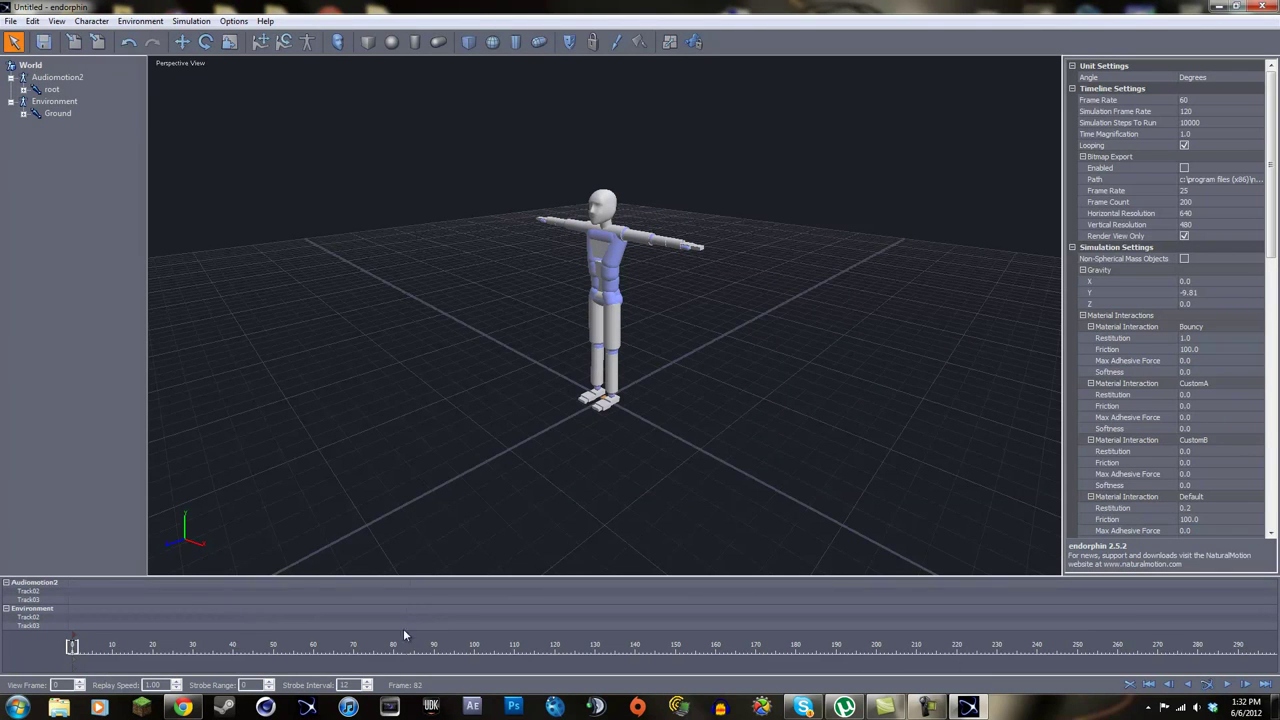
Create an animation event for Audiomotion2 and browse to the Animation folder inside endorphin 2.5.2's Resources folder.
right_click(74, 591)
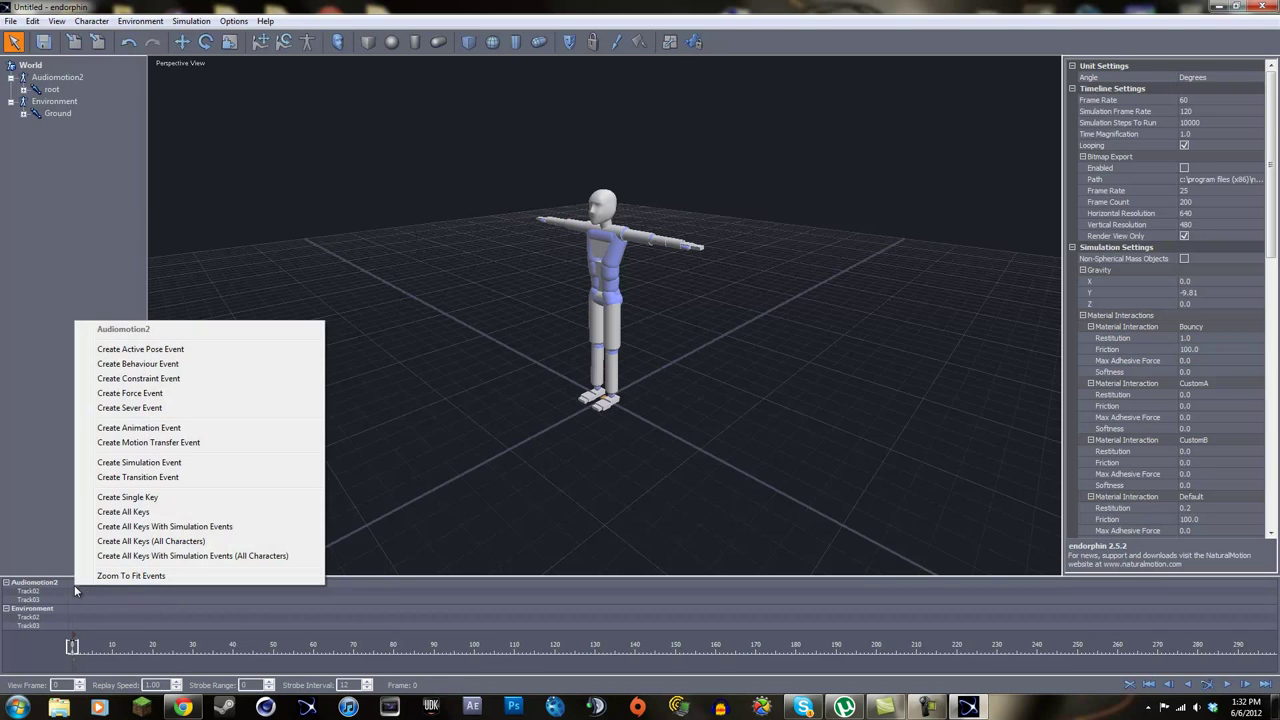
click(137, 432)
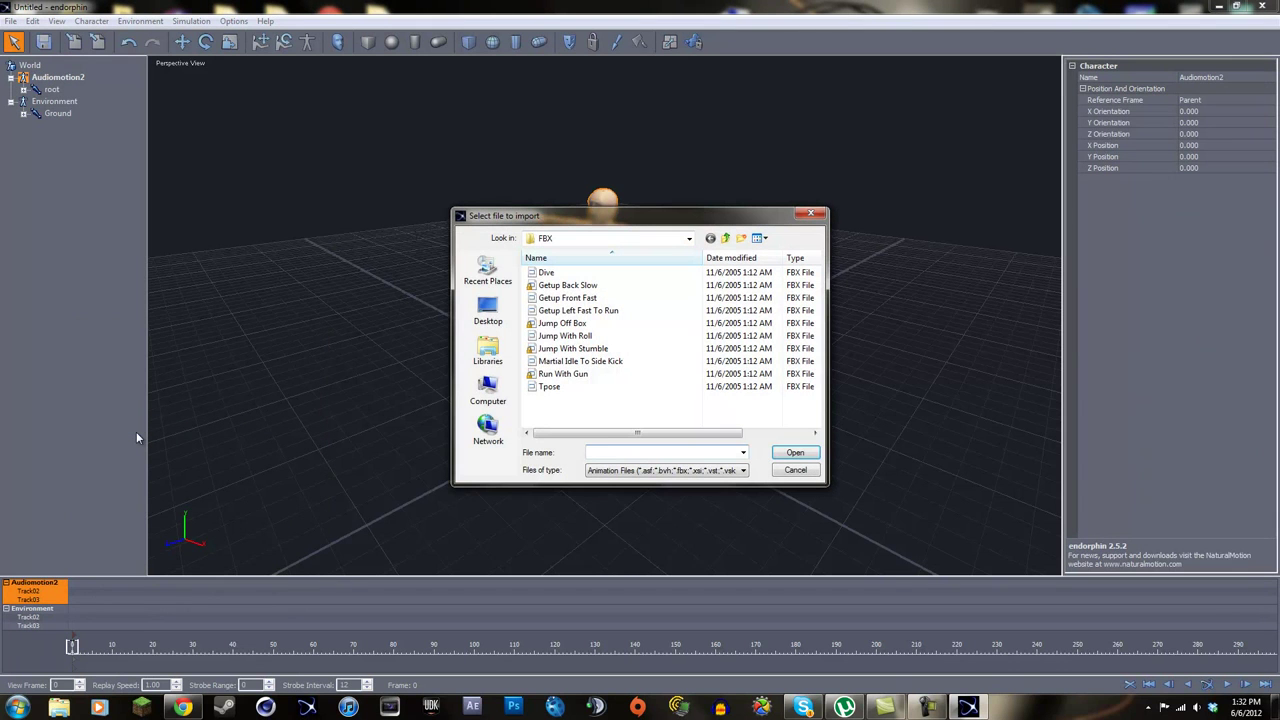
click(689, 240)
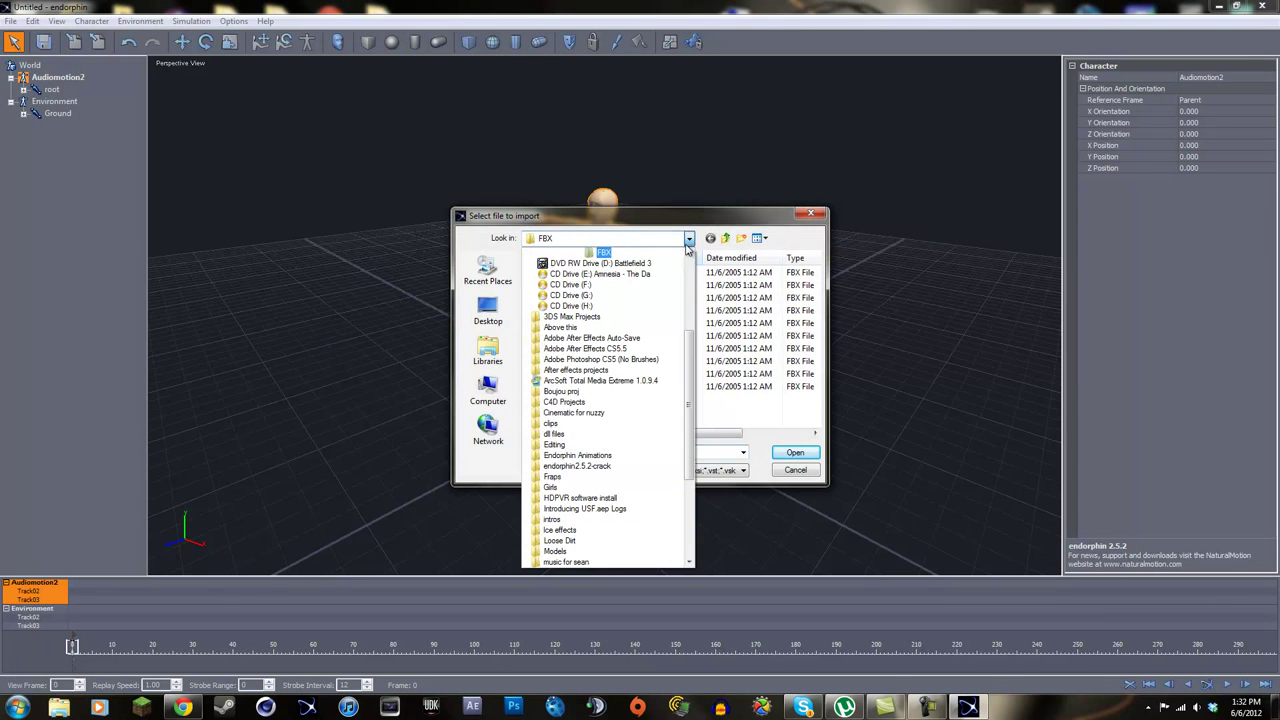
drag(689, 387, 697, 314)
click(600, 360)
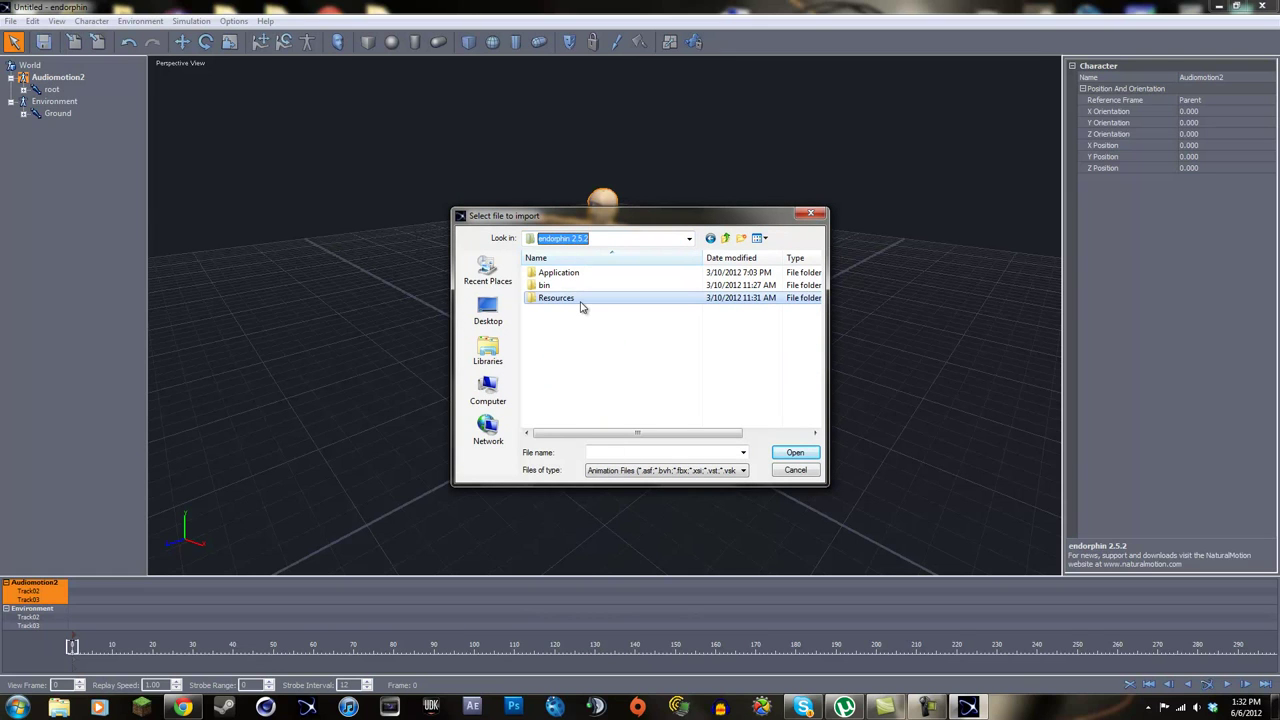
double_click(583, 298)
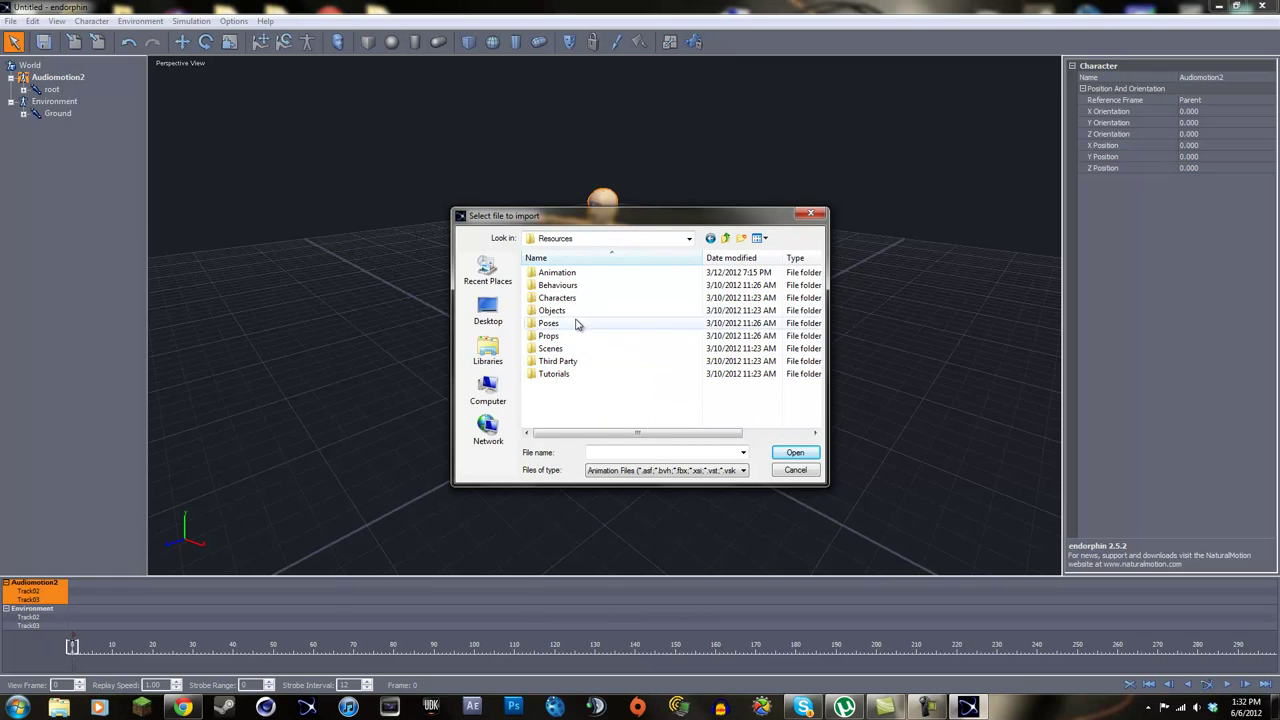
double_click(562, 273)
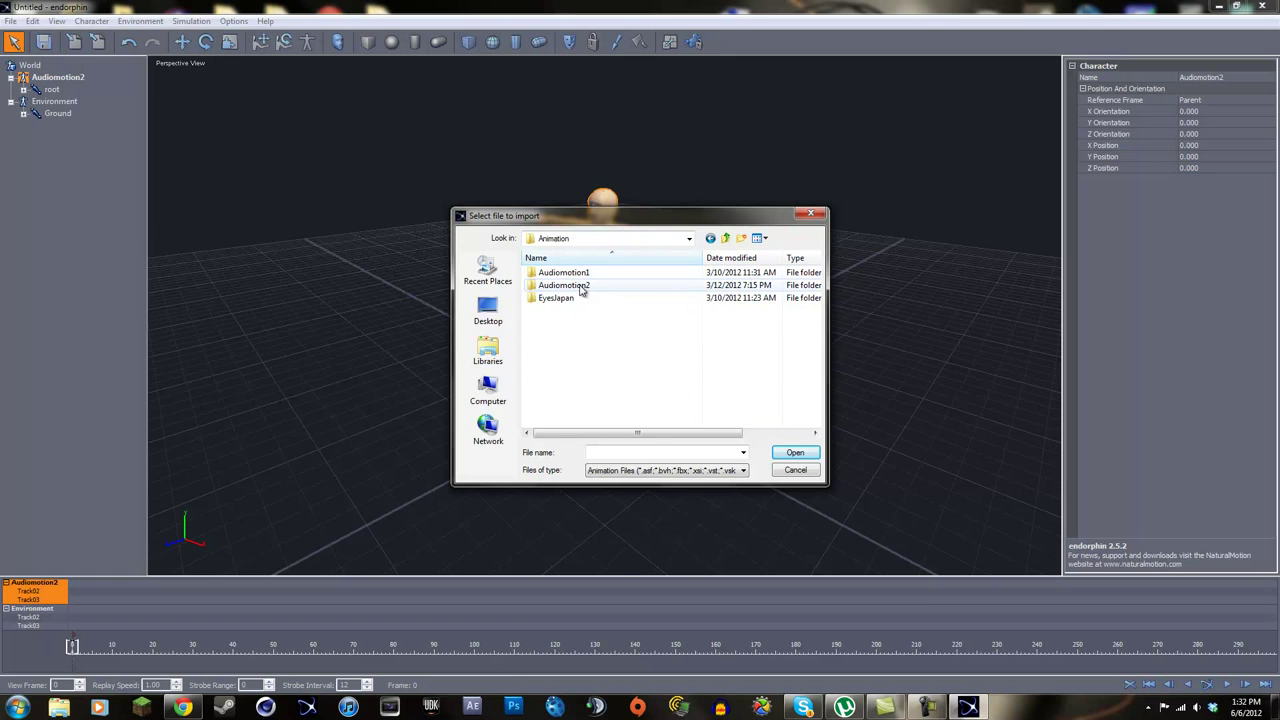
Choose the Walk file from the Audiomotion1 FBX folder as the animation to import.
double_click(581, 286)
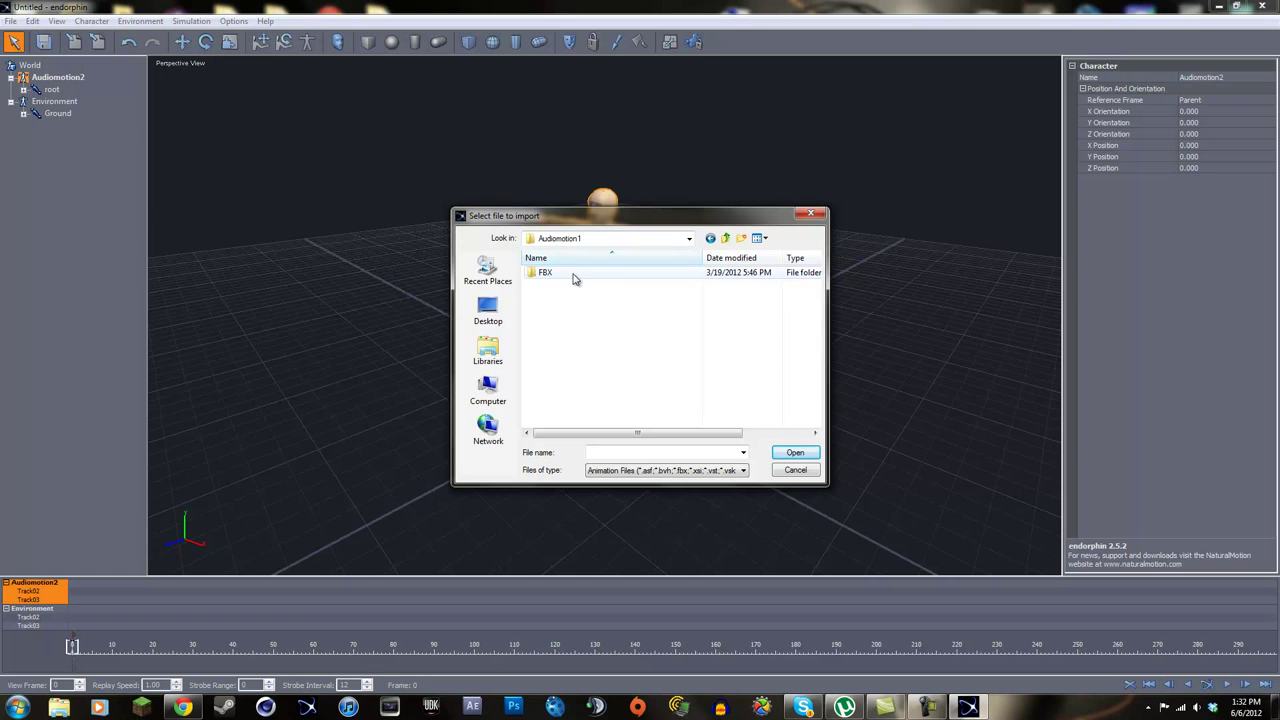
double_click(571, 274)
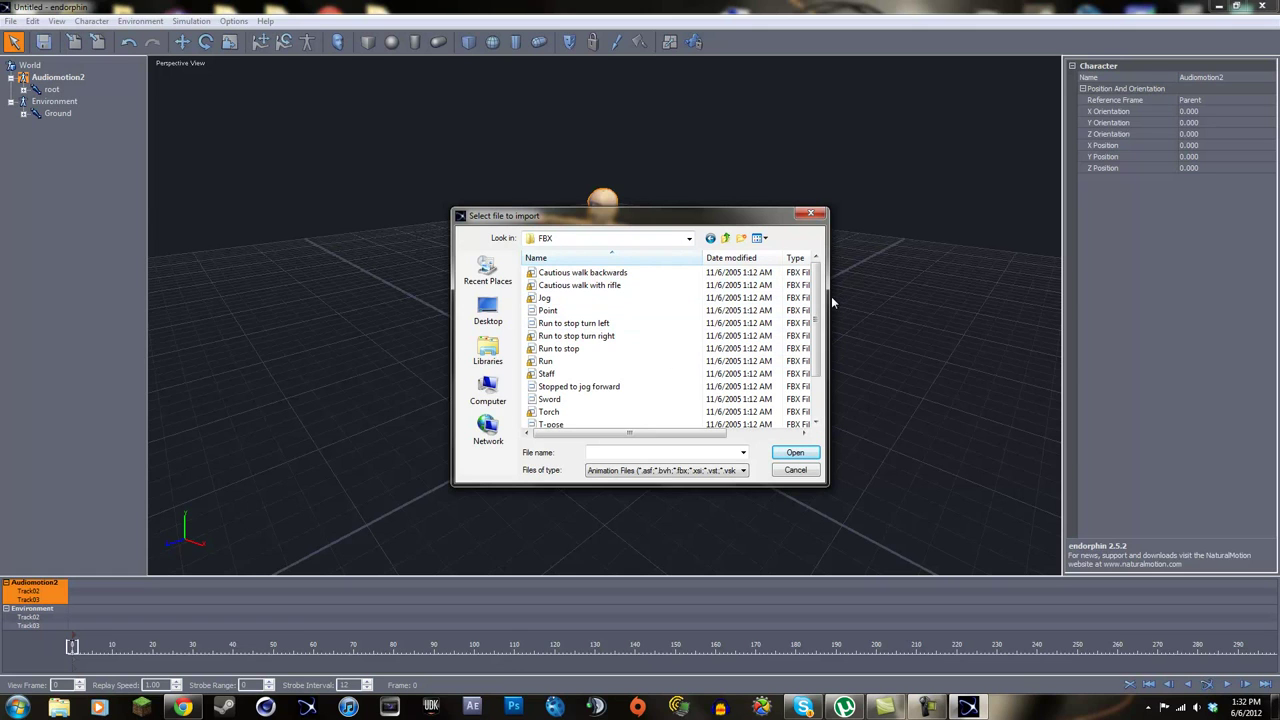
drag(817, 300, 803, 326)
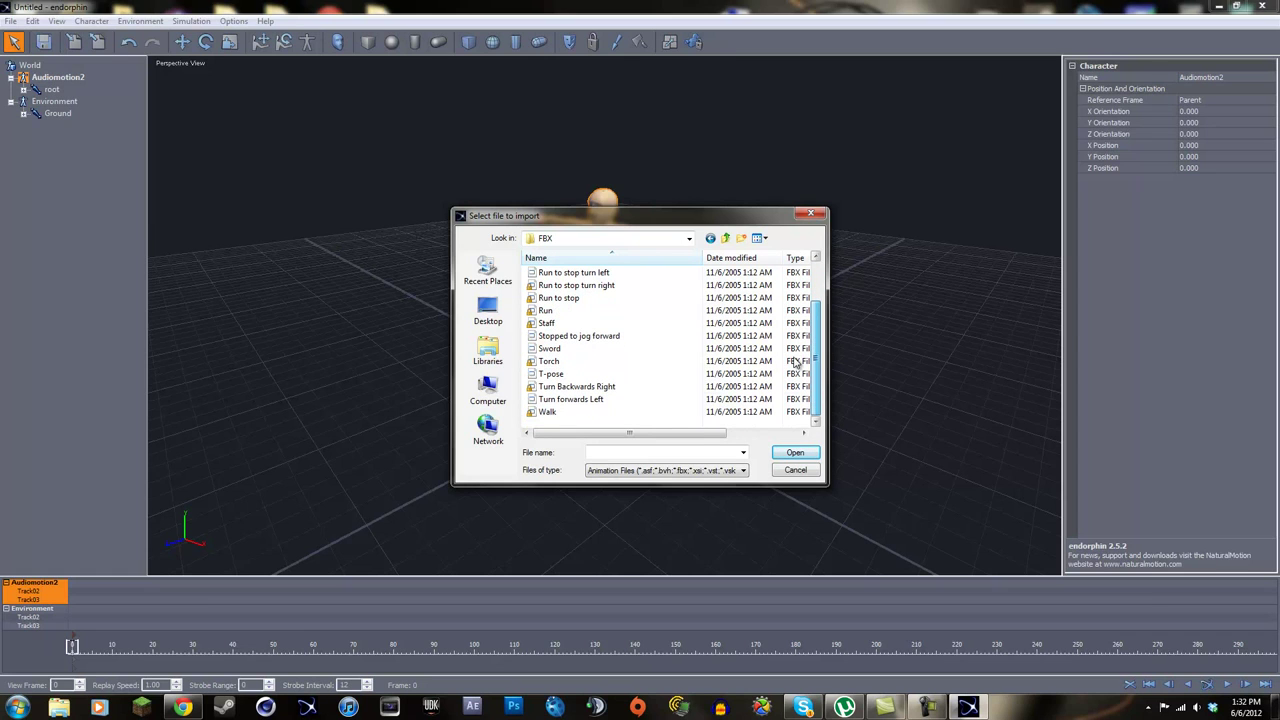
scroll(797, 362, down, 1)
click(560, 412)
click(781, 455)
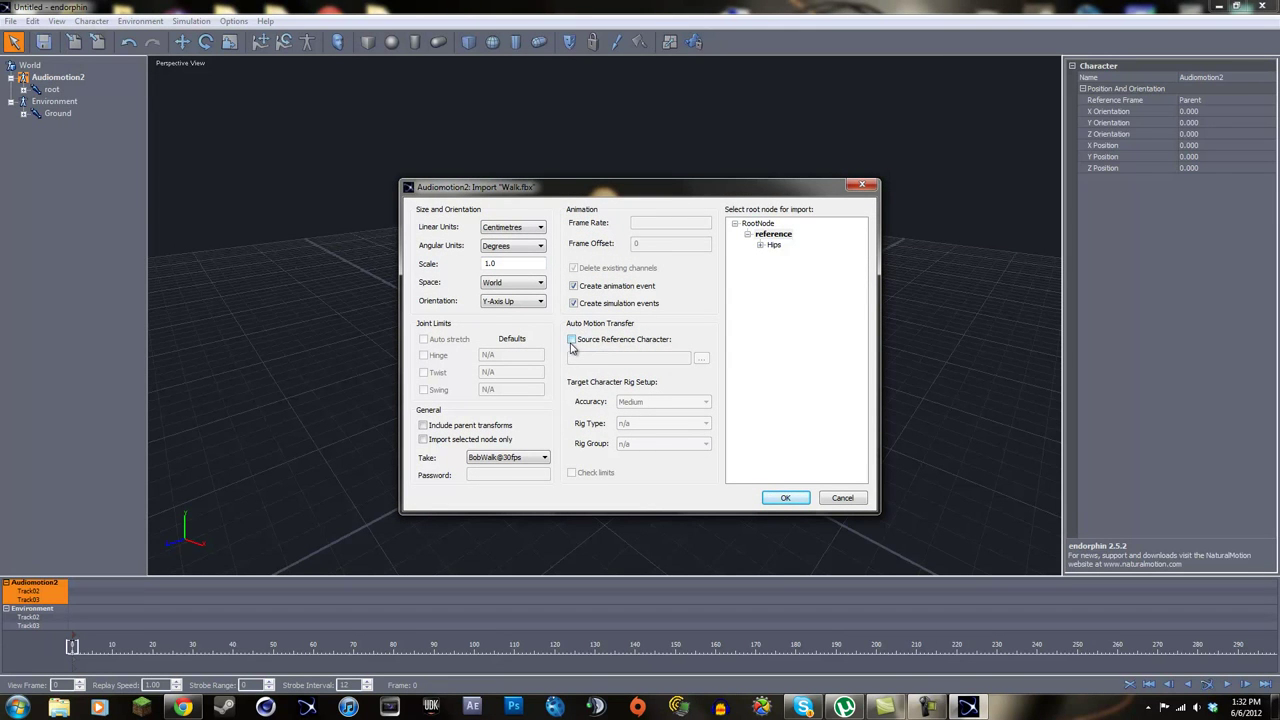
Enable the source reference character, set it to Audiomotion2, and import the Walk.fbx animation.
click(571, 340)
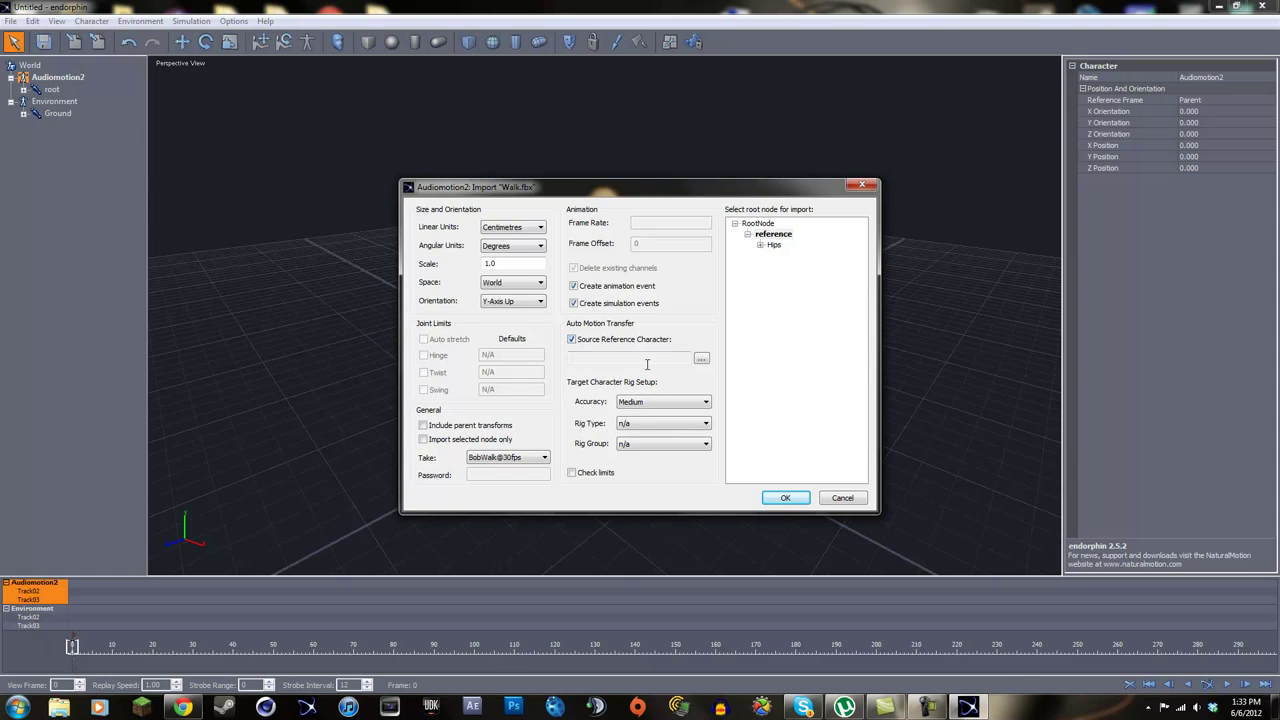
click(701, 360)
click(568, 251)
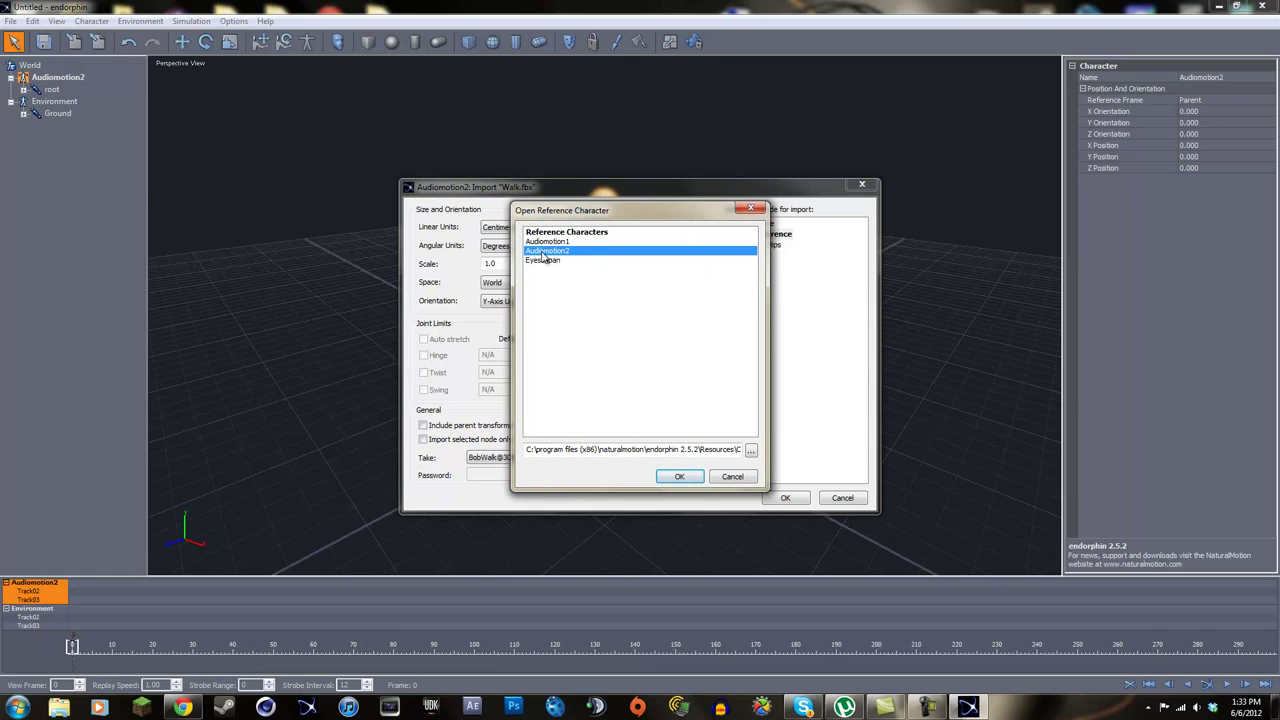
click(679, 477)
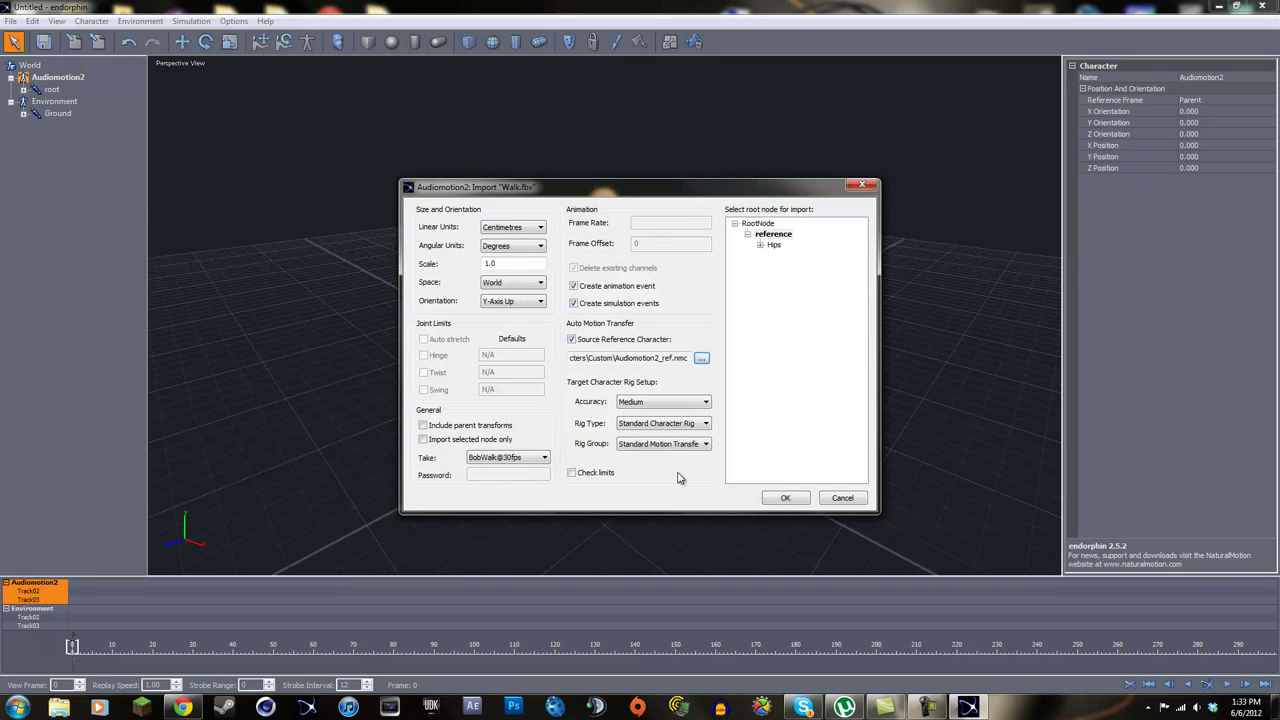
click(785, 497)
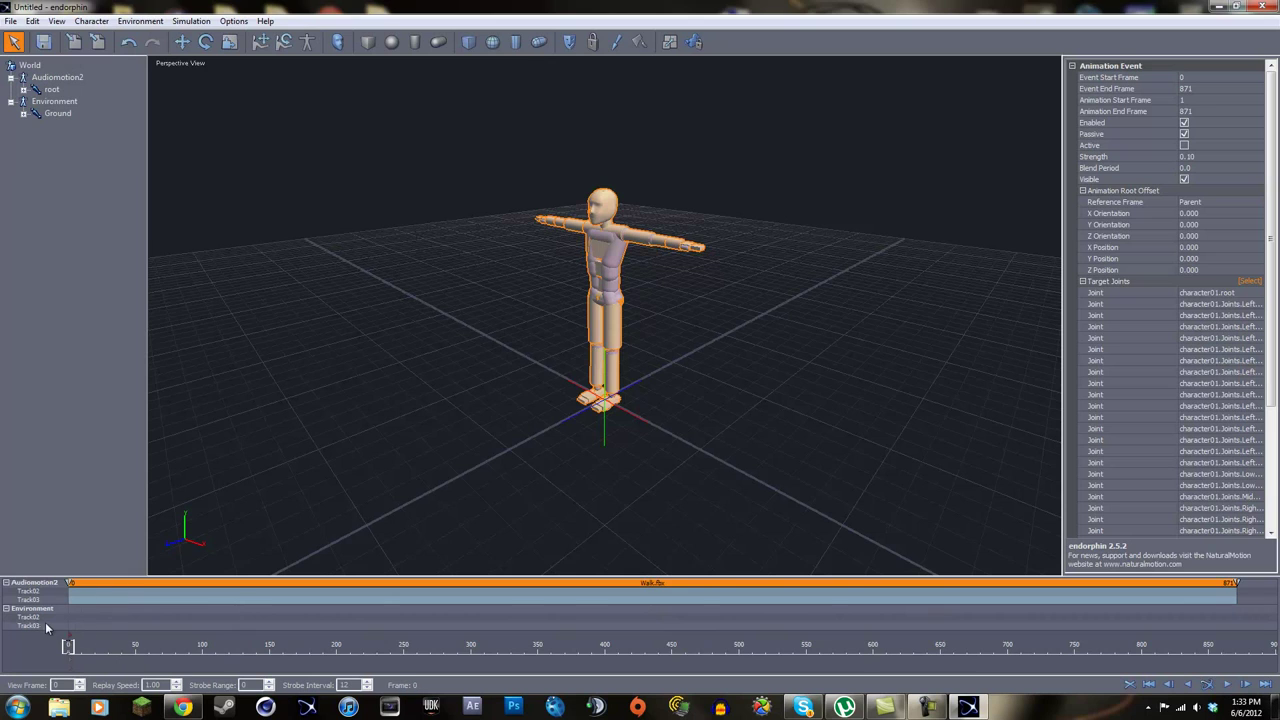
Simulate the walk animation, stop it partway through, and scrub the timeline back to about frame 169.
click(1207, 686)
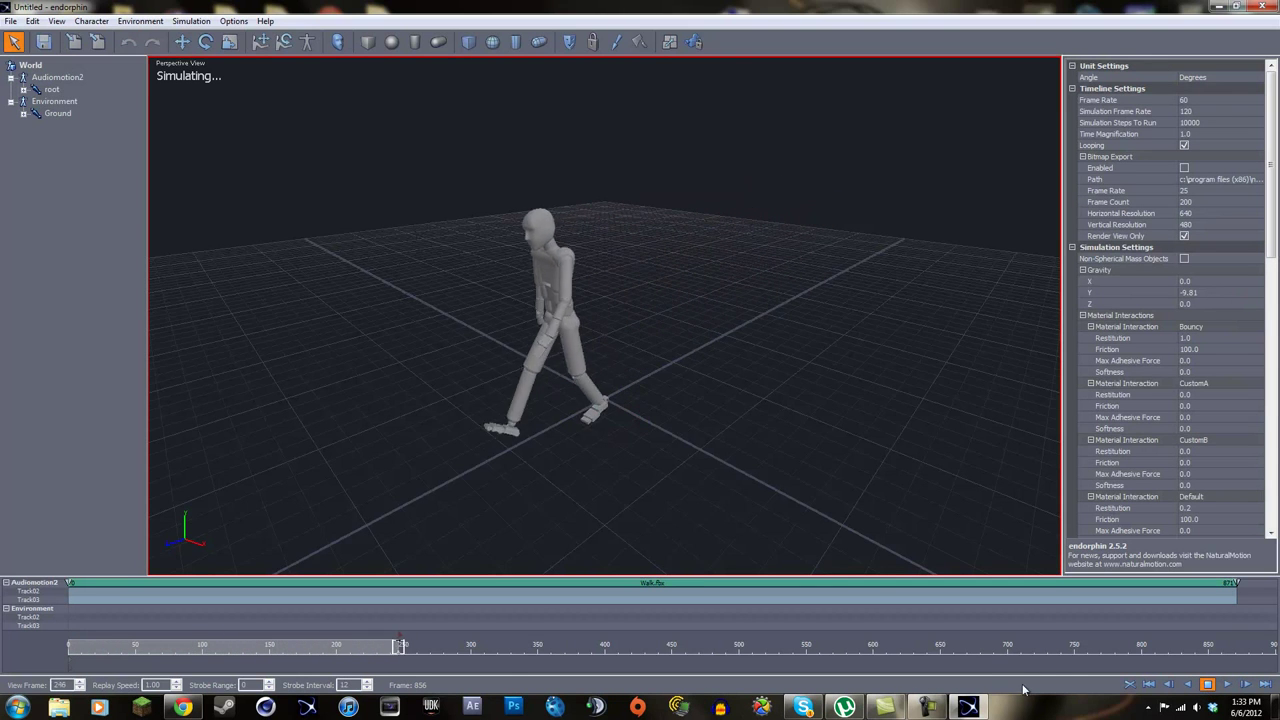
click(1212, 688)
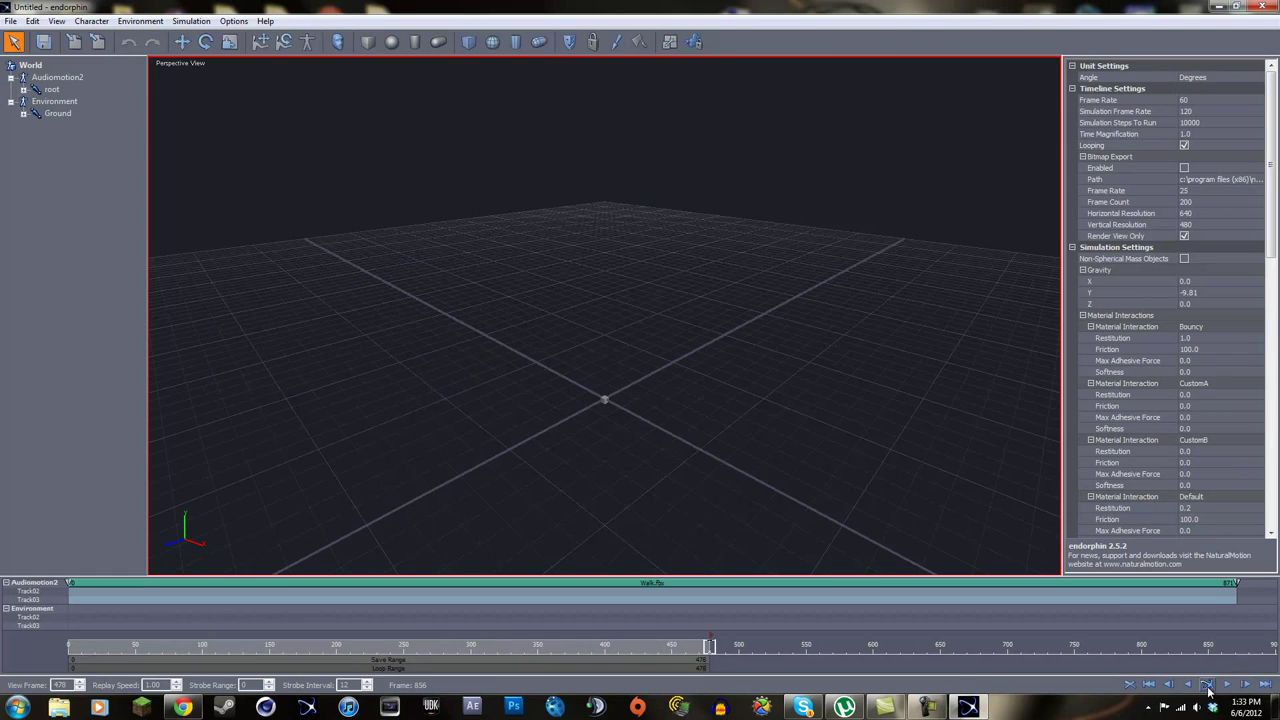
drag(711, 648, 675, 646)
drag(586, 640, 296, 647)
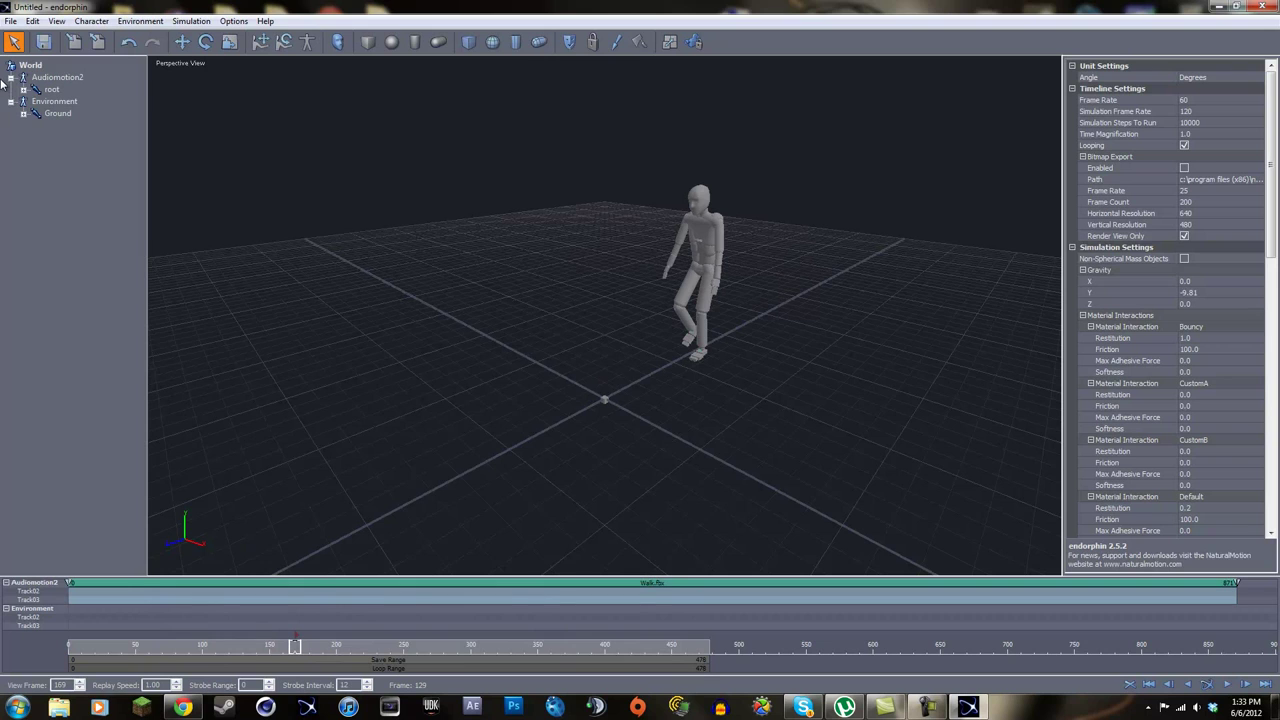
Try to export the whole scene to the Desktop as a BioVision BVH file.
click(12, 22)
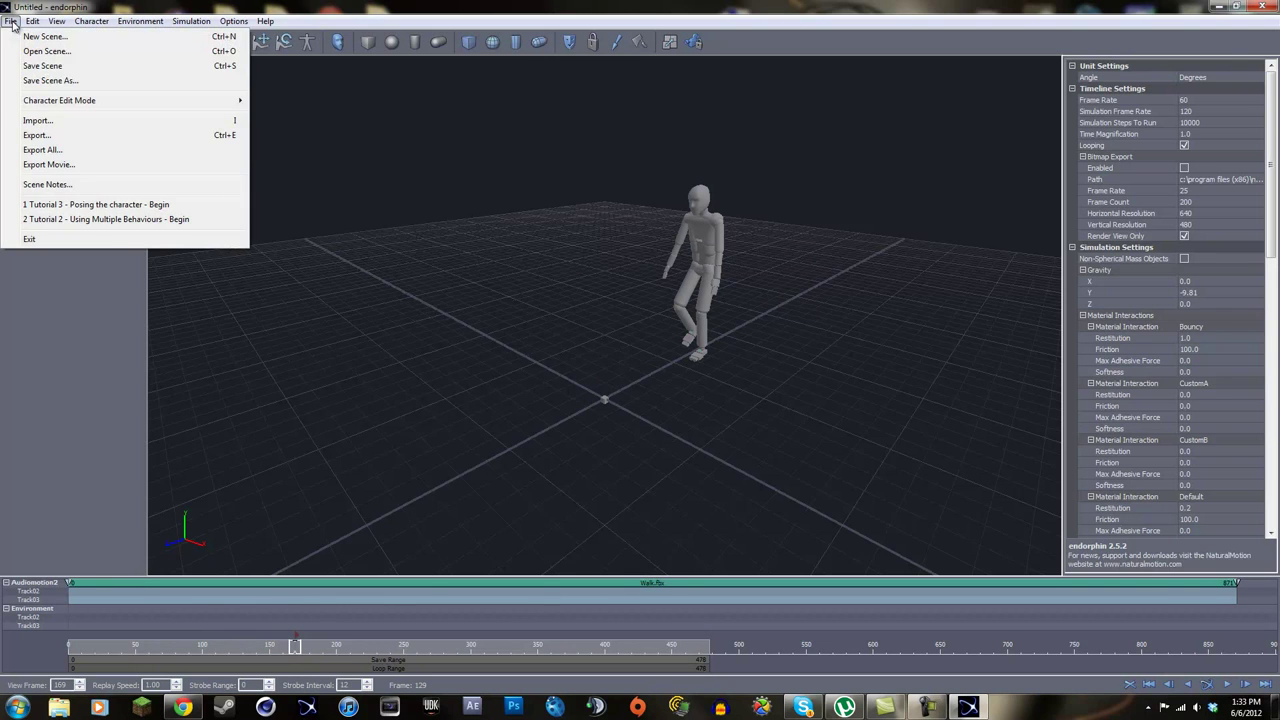
click(150, 150)
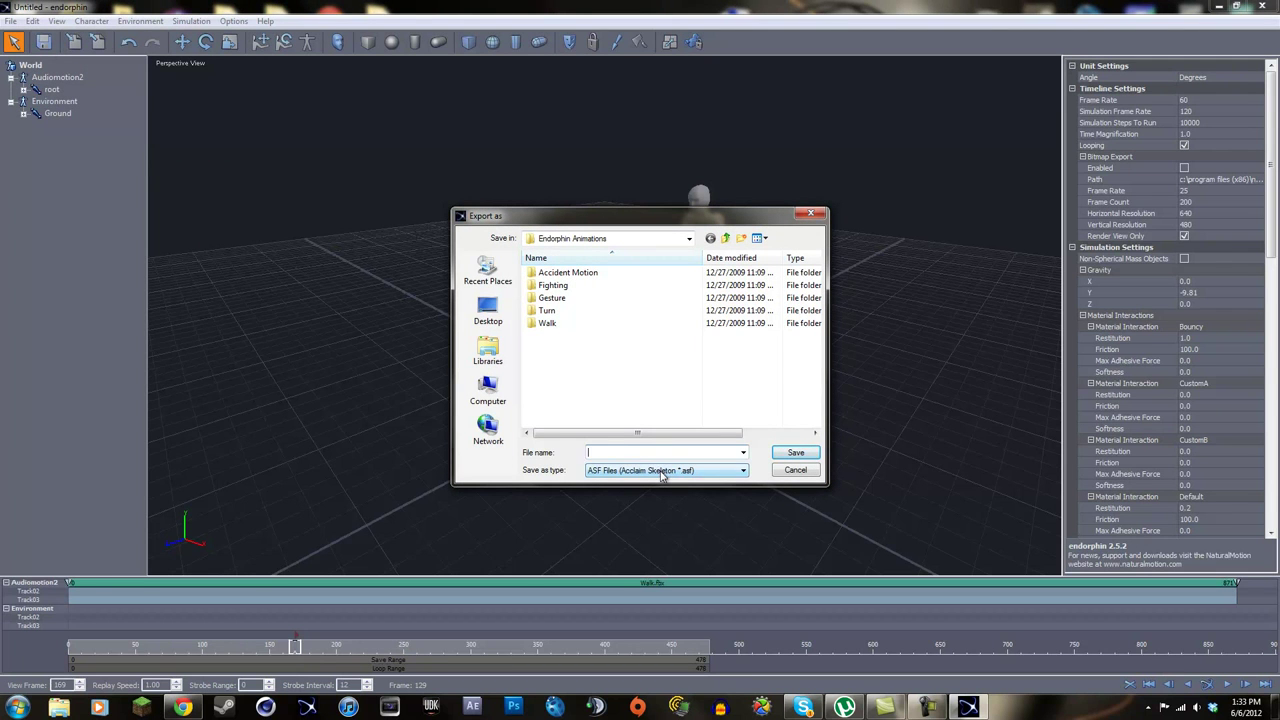
click(661, 475)
click(643, 507)
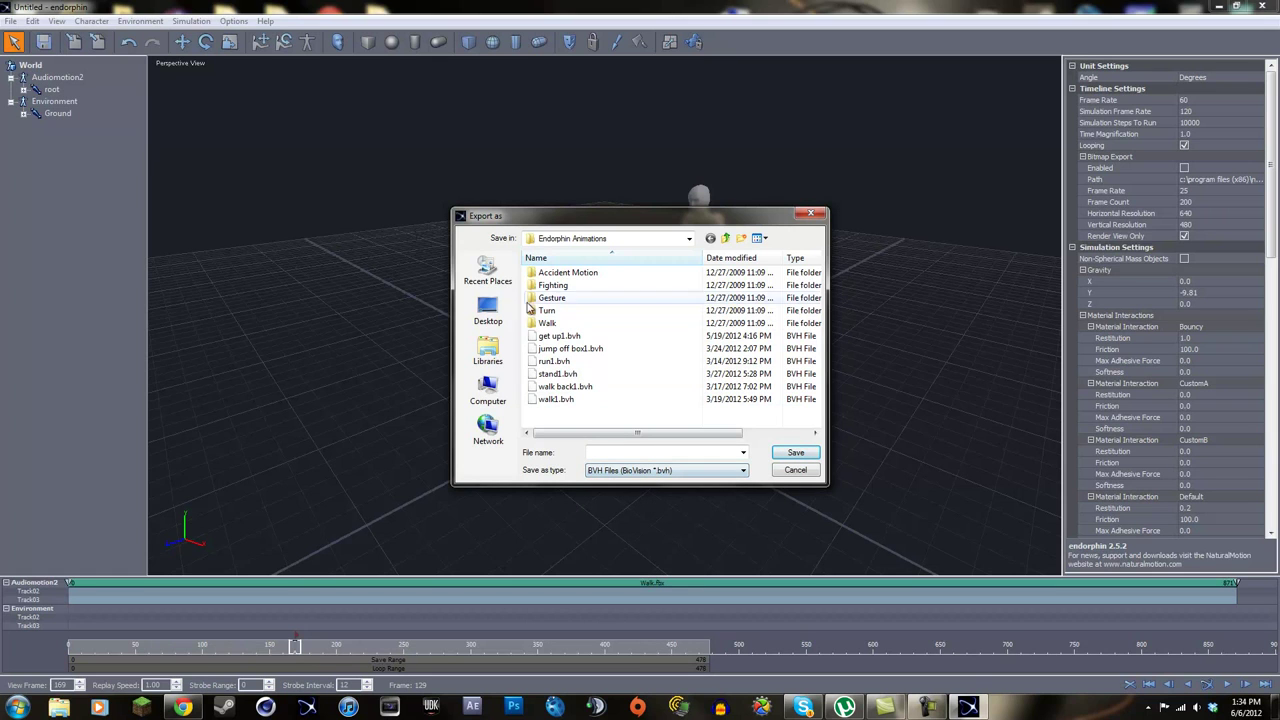
click(488, 312)
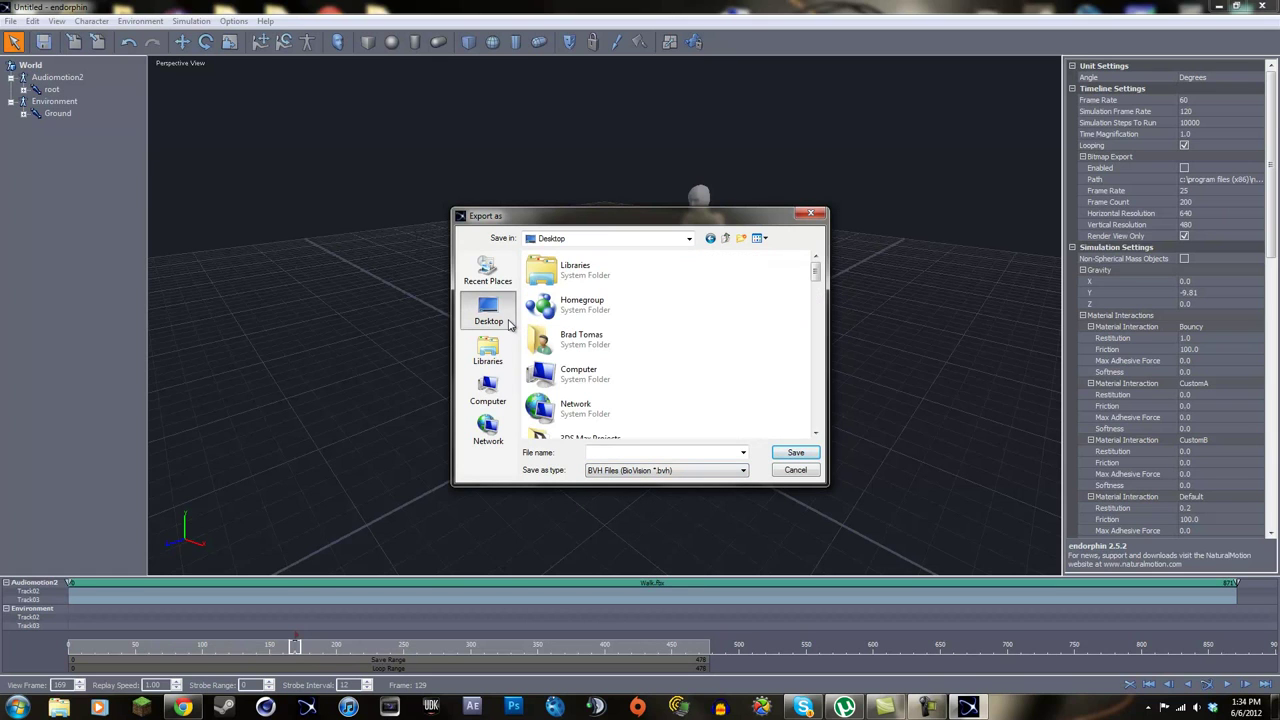
click(607, 454)
click(781, 473)
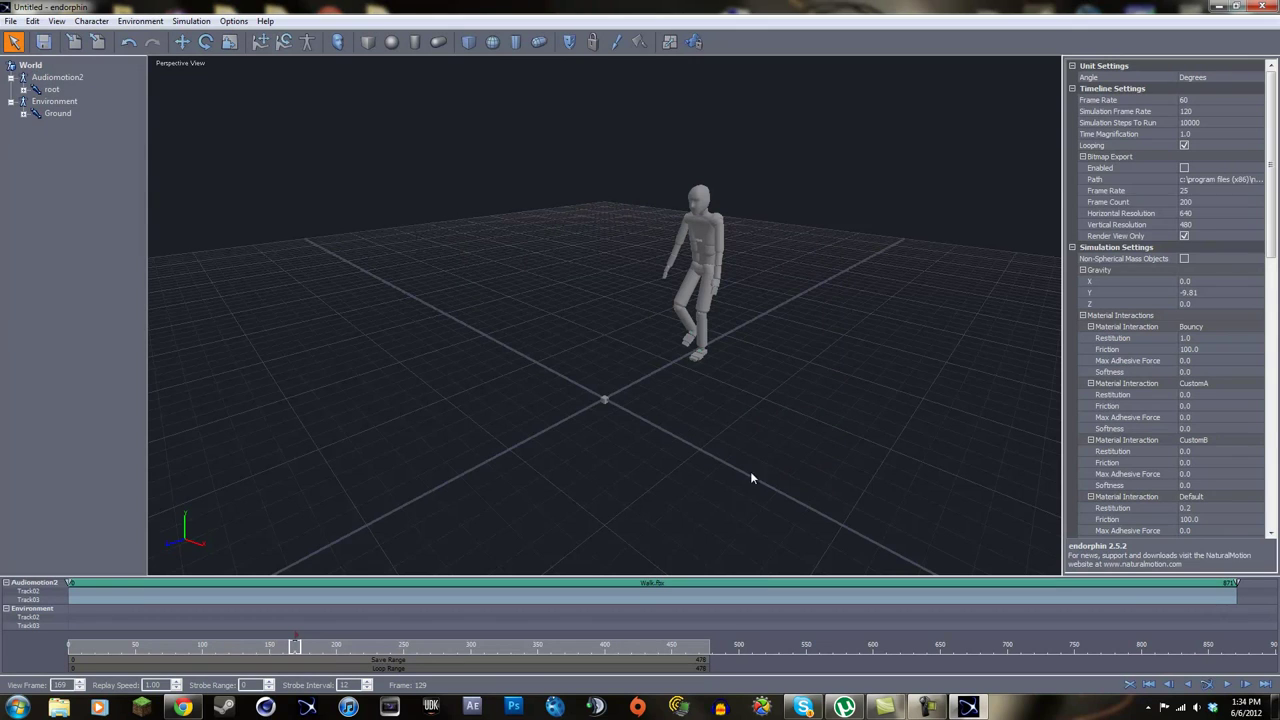
Close endorphin without saving changes and open the Endorphin Animations folder from the desktop.
click(1262, 6)
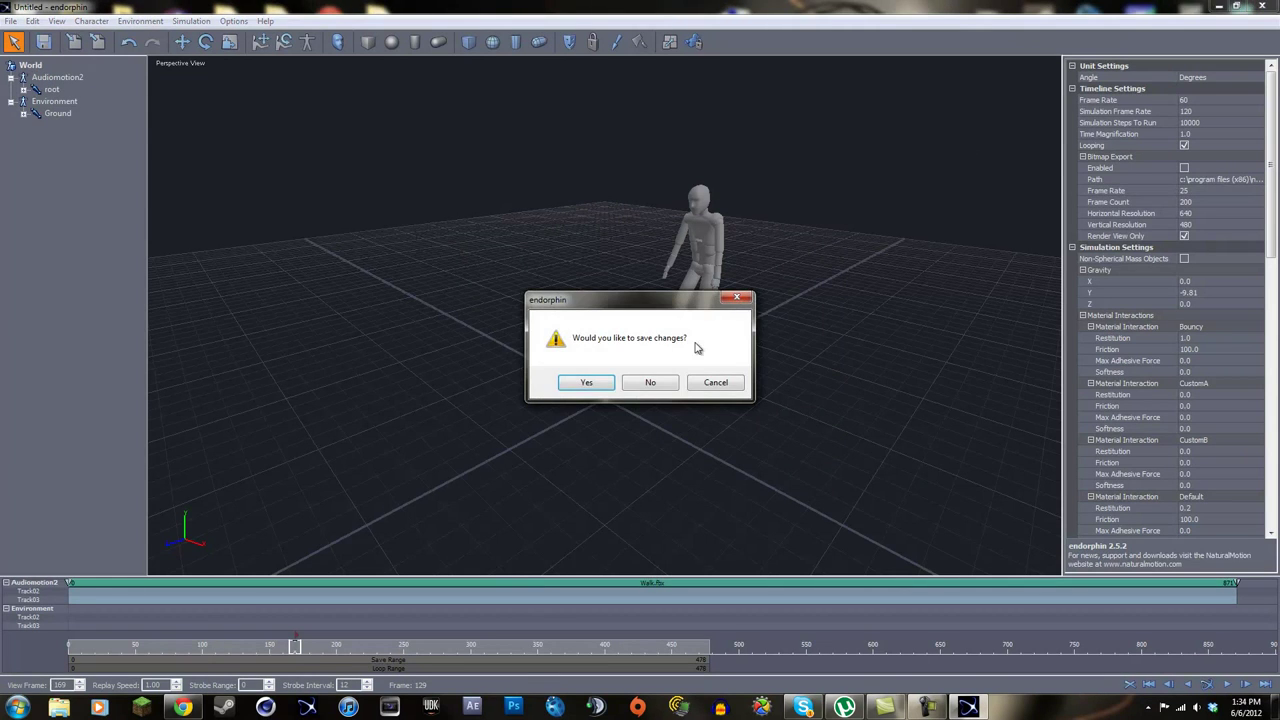
click(652, 384)
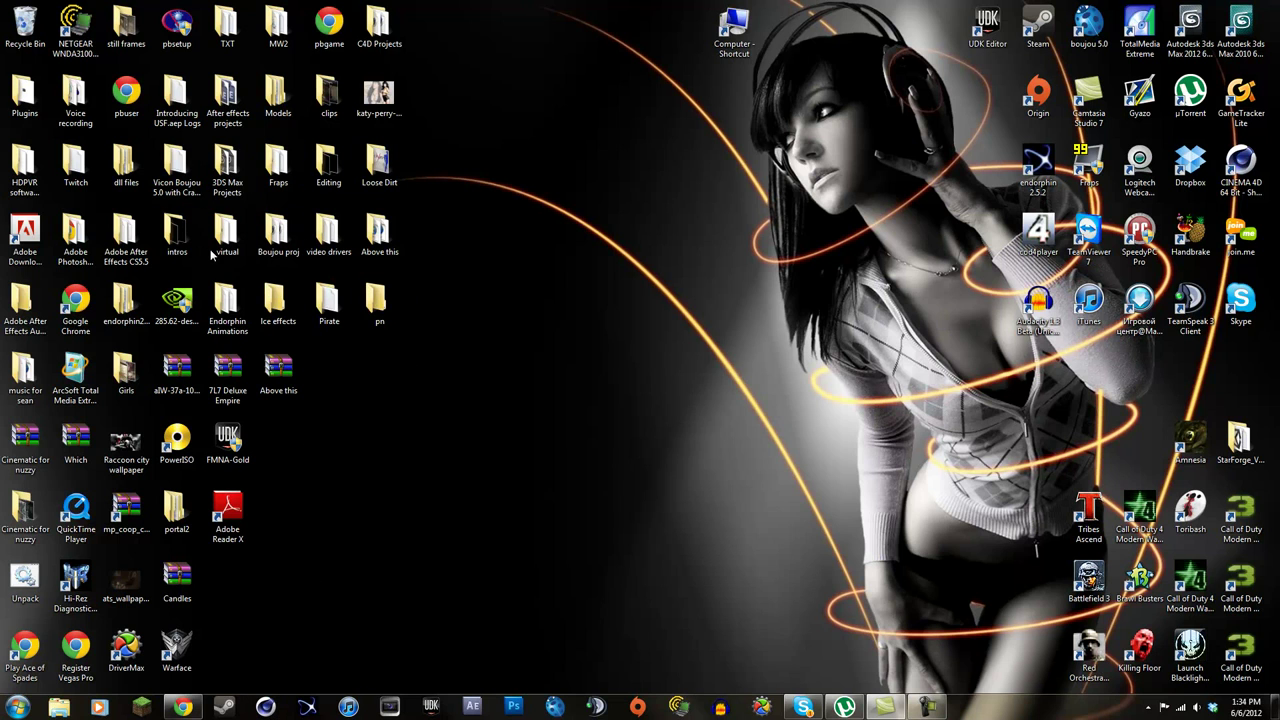
double_click(228, 305)
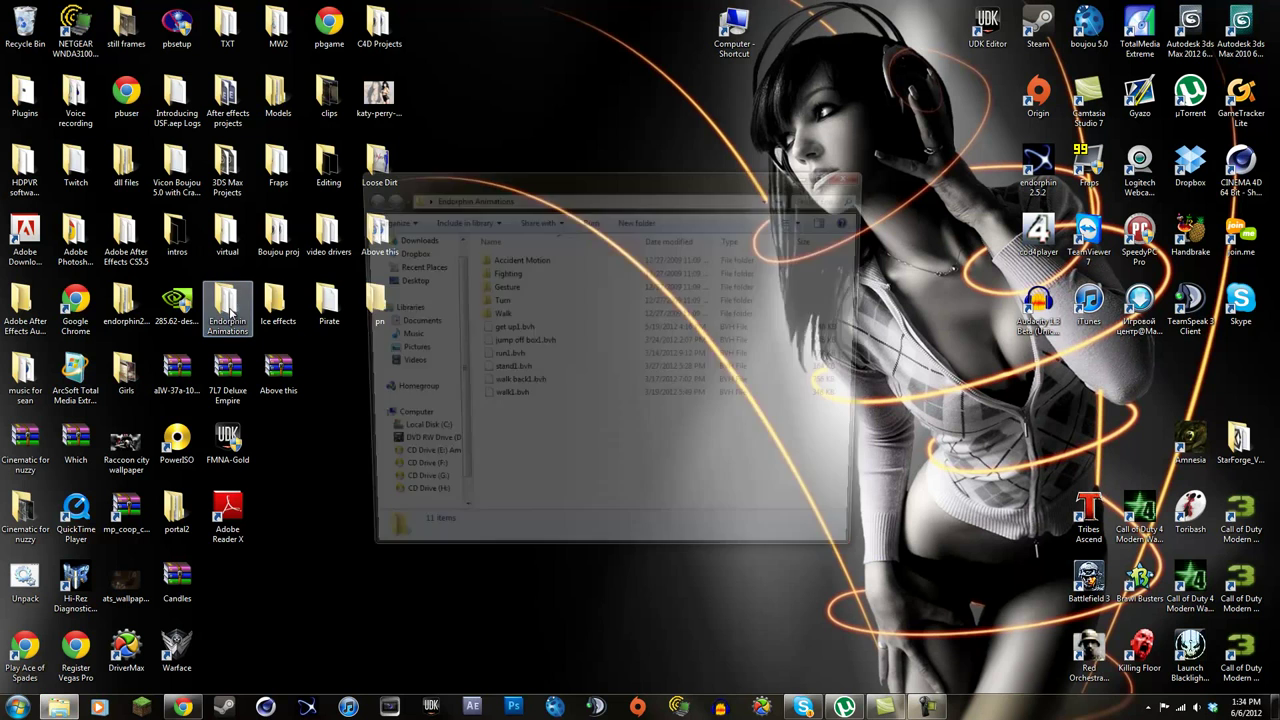
Try to open walk1.bvh using the web service to find a program, and minimize the browser.
double_click(513, 400)
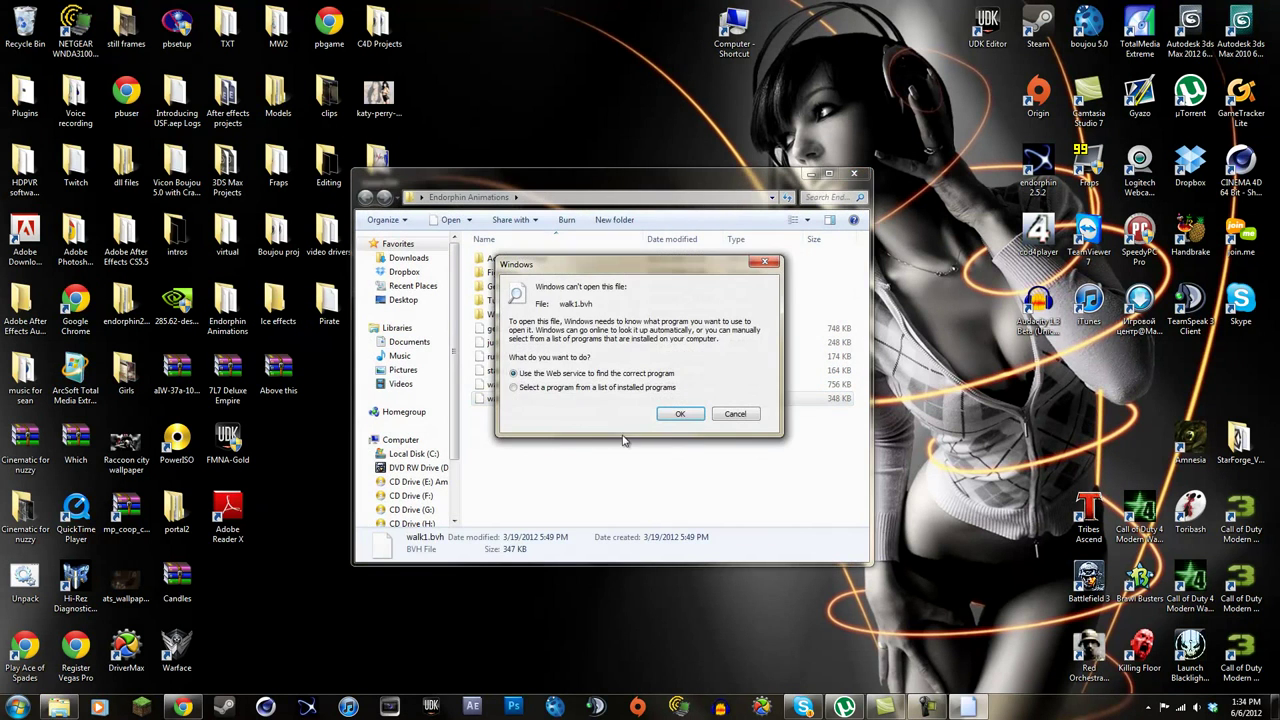
click(676, 415)
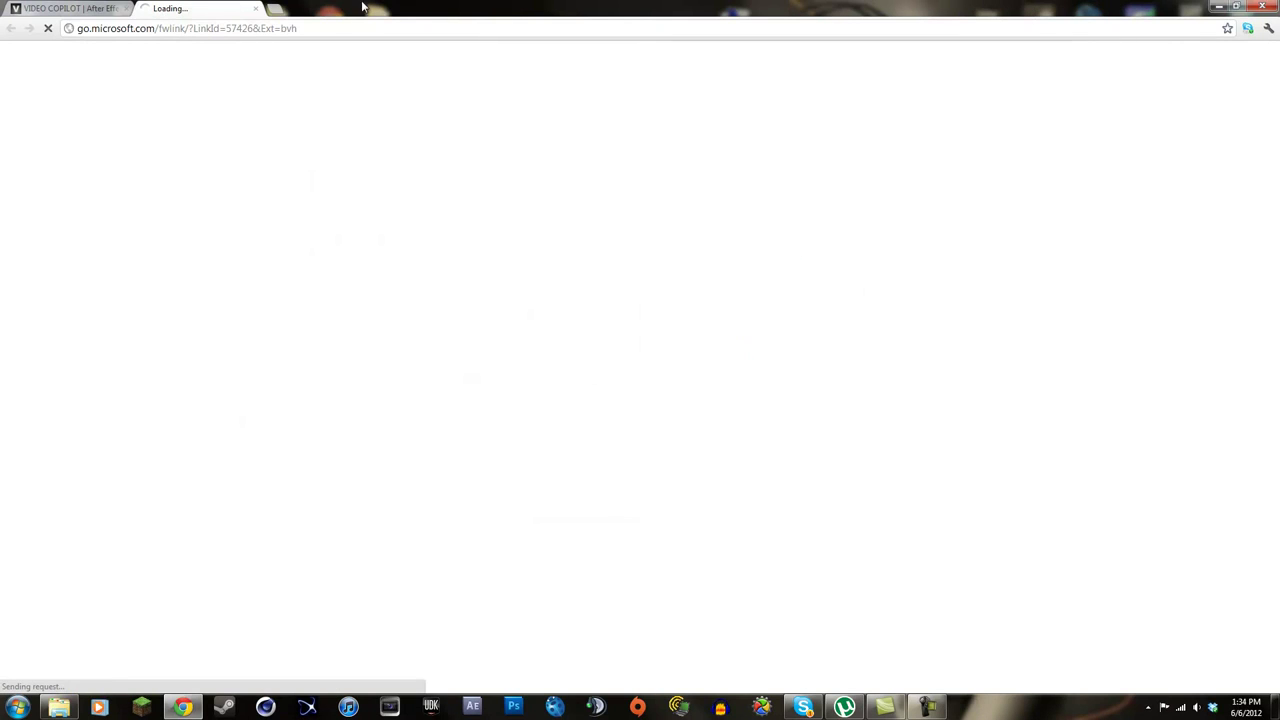
click(1219, 7)
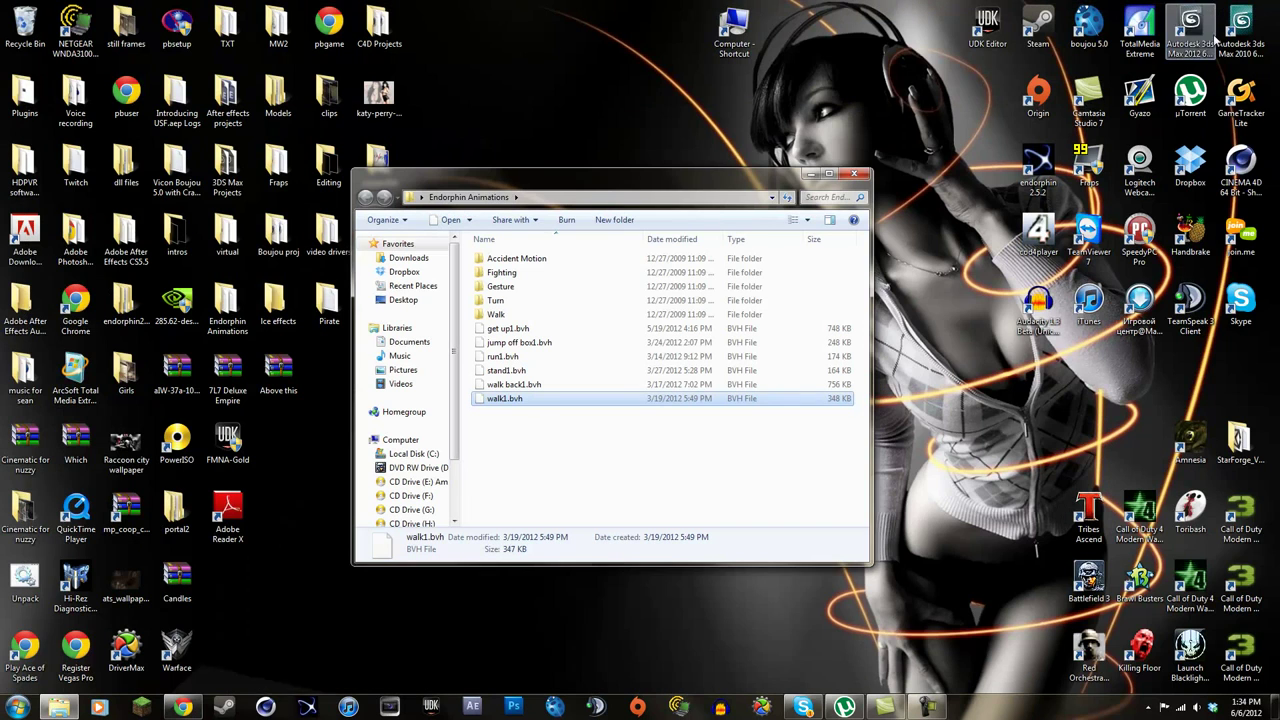
Switch to CINEMA 4D and open walk1.bvh from the Desktop's Endorphin Animations folder with an import scale of 1 centimeter.
click(864, 176)
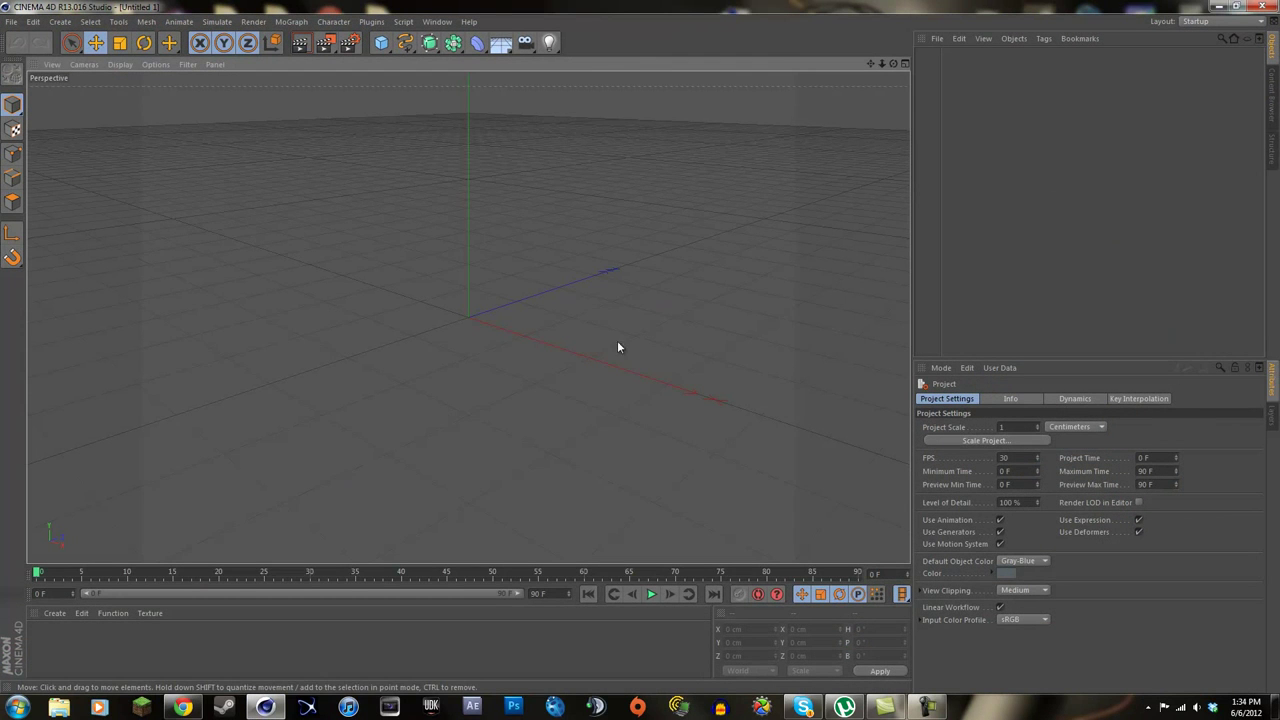
drag(890, 63, 641, 352)
click(9, 22)
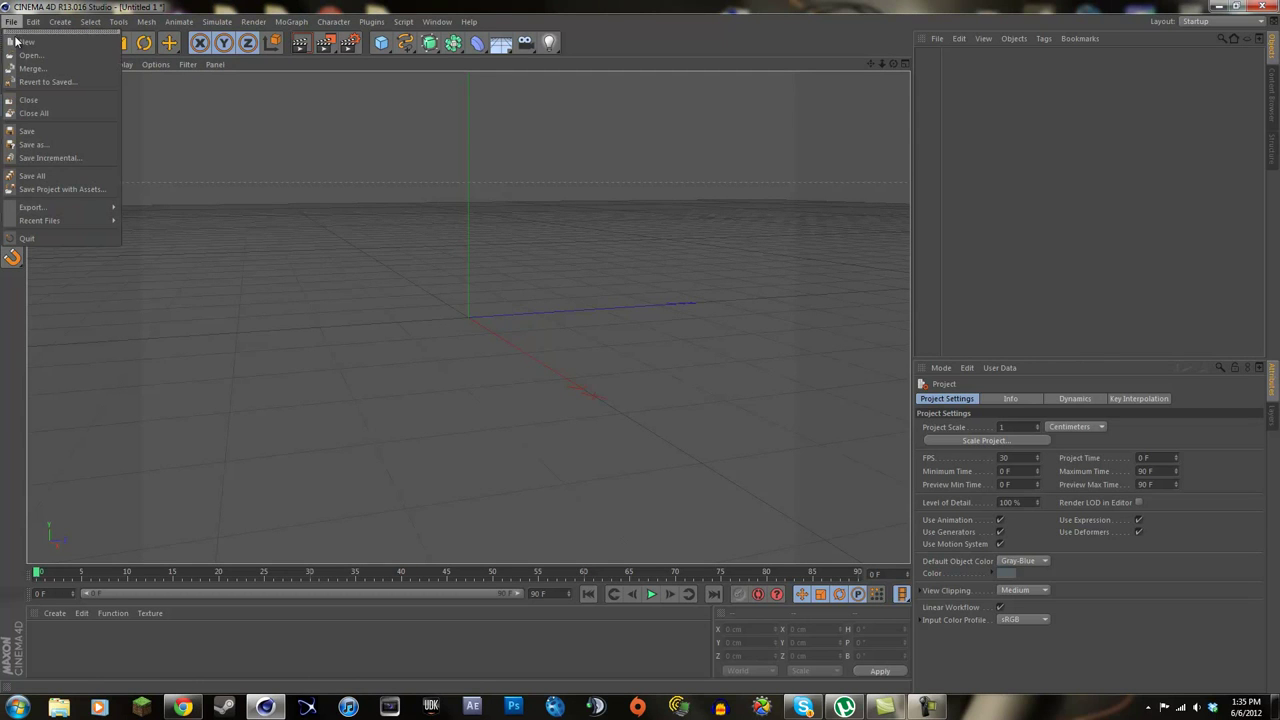
click(31, 57)
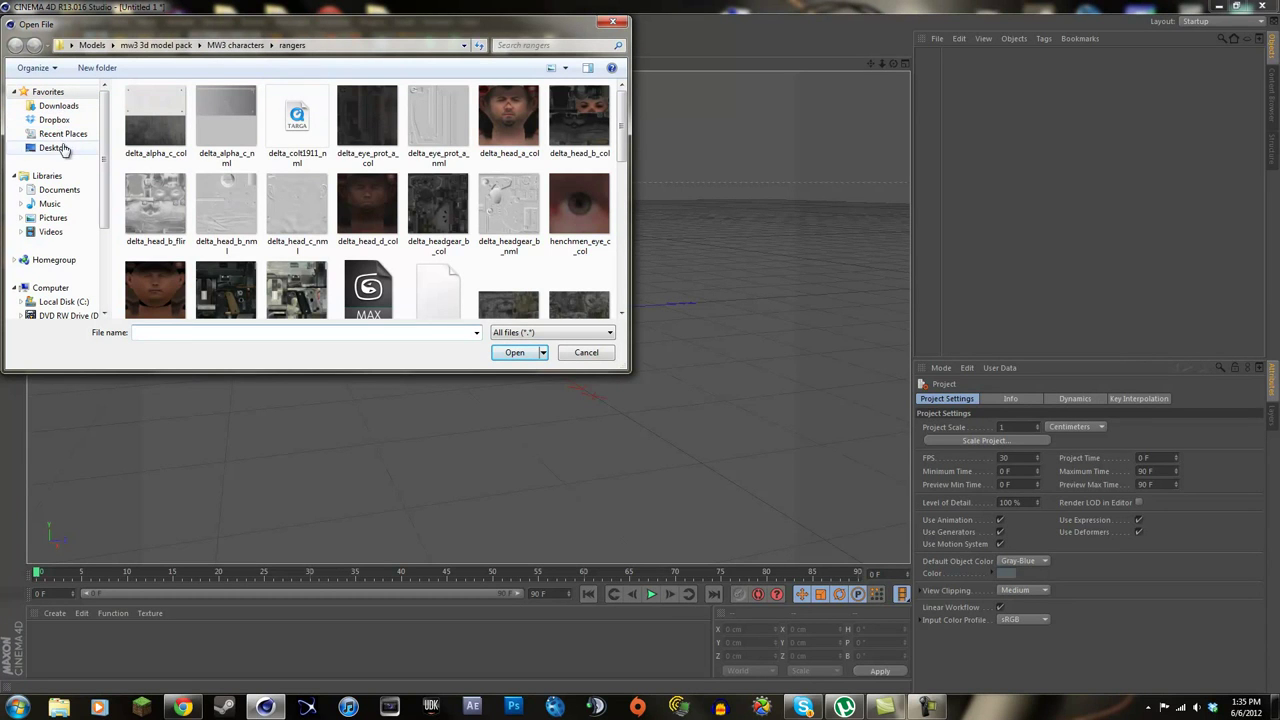
click(58, 148)
mouse_move(622, 181)
mouse_down()
mouse_move(623, 221)
mouse_move(643, 180)
mouse_up()
double_click(180, 186)
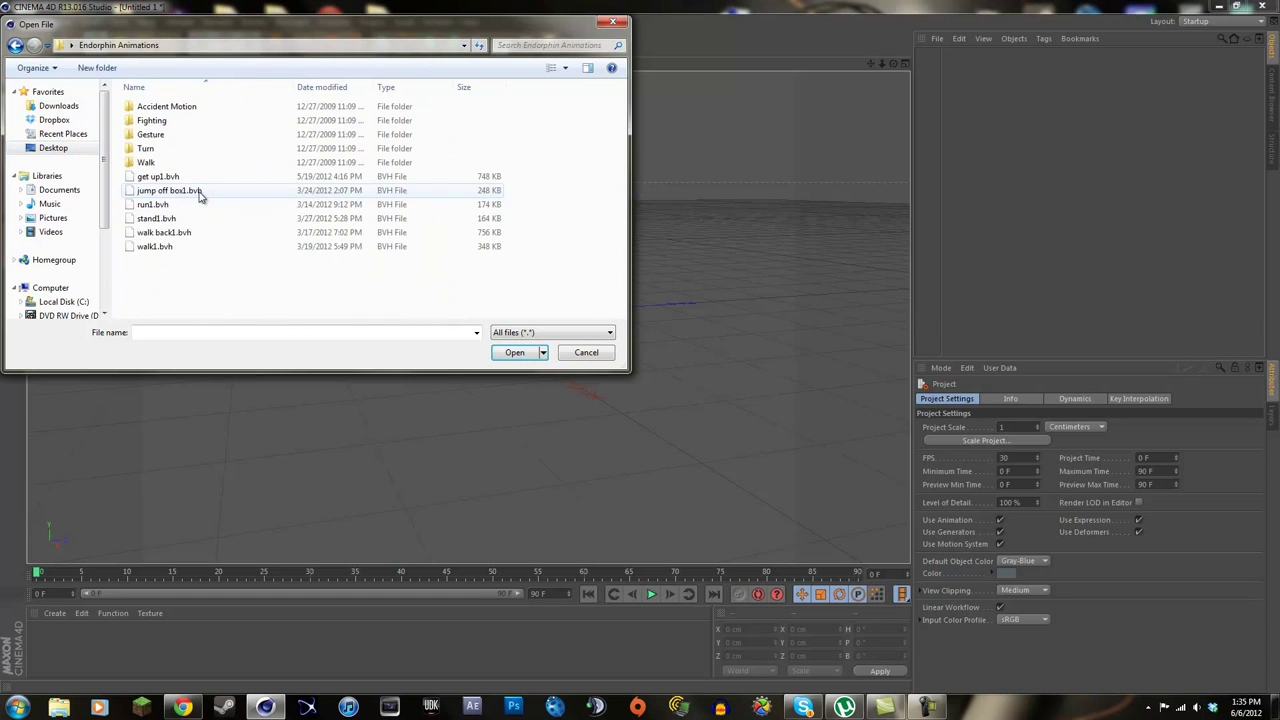
click(240, 246)
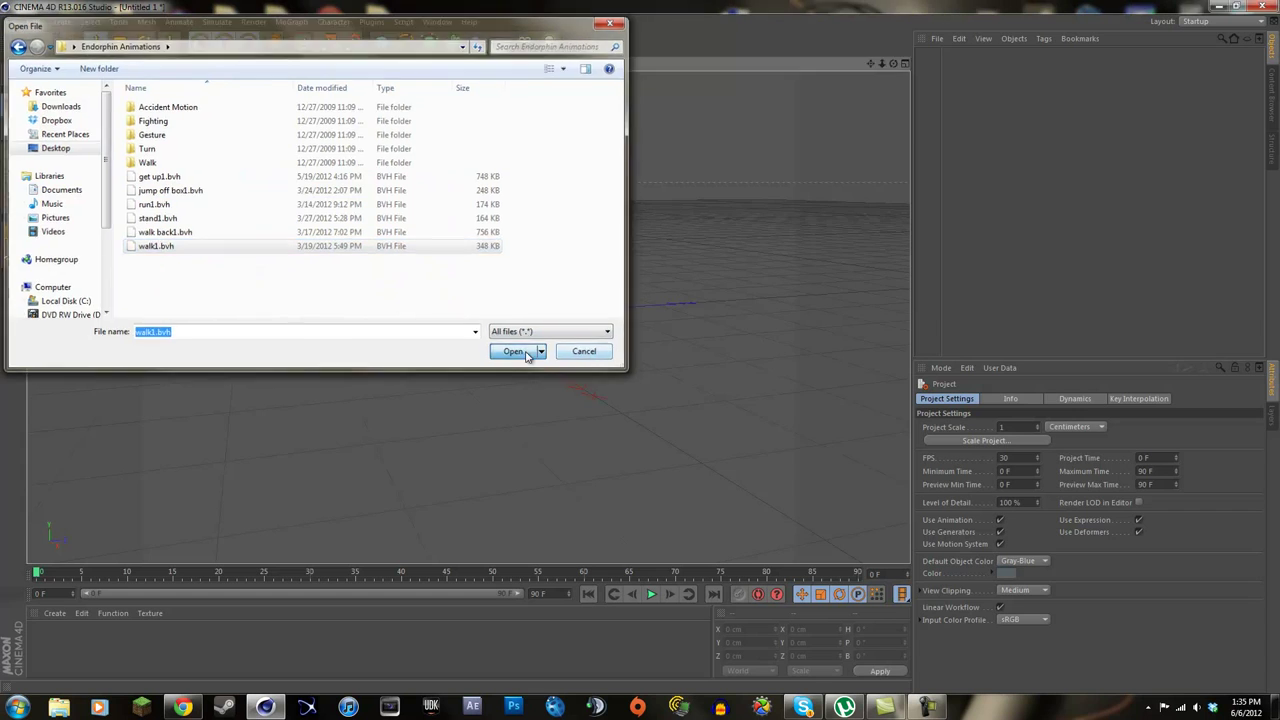
click(516, 353)
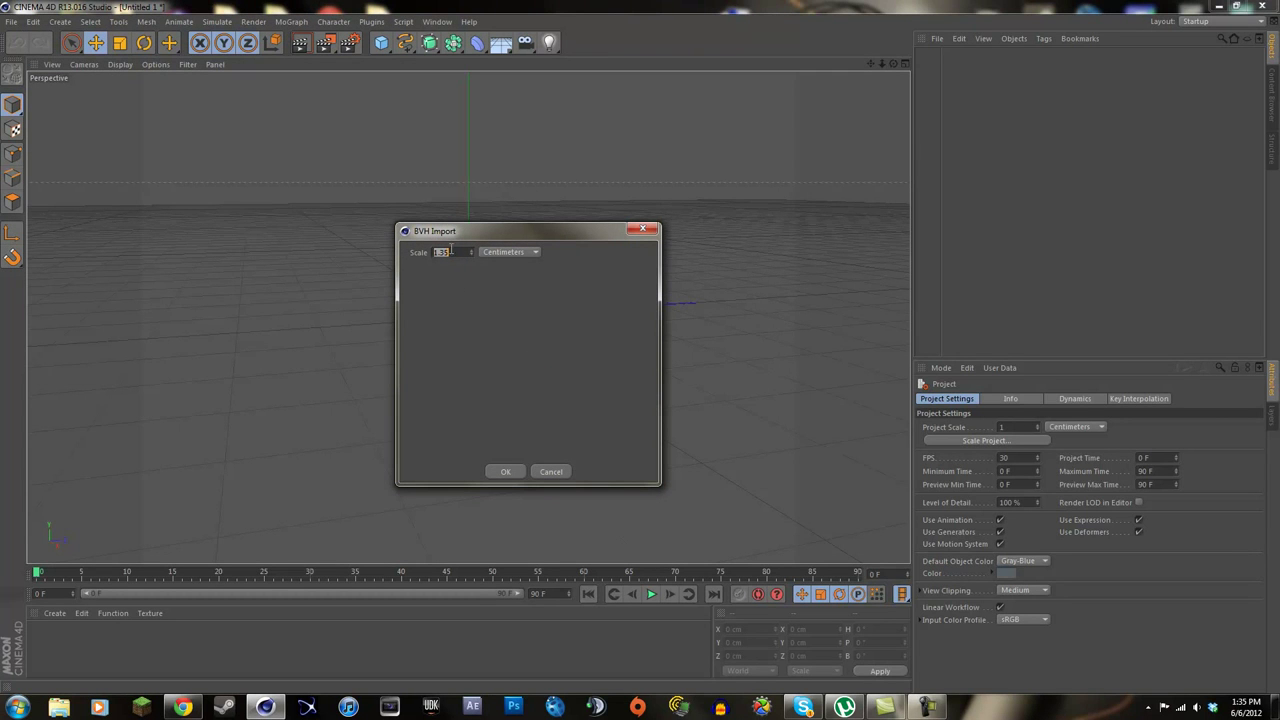
text(1)
click(504, 472)
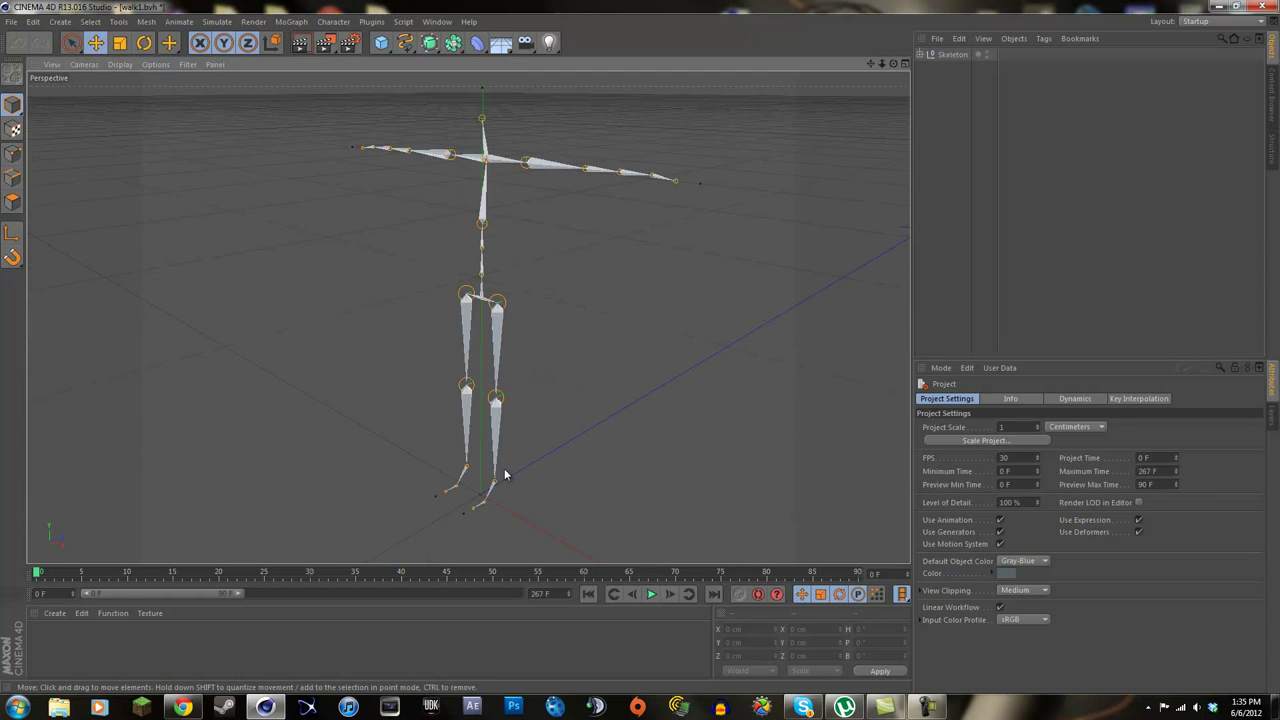
Extend the timeline's preview range to frame 267 to cover the whole walk animation.
scroll(577, 333, up, 5)
scroll(580, 339, down, 5)
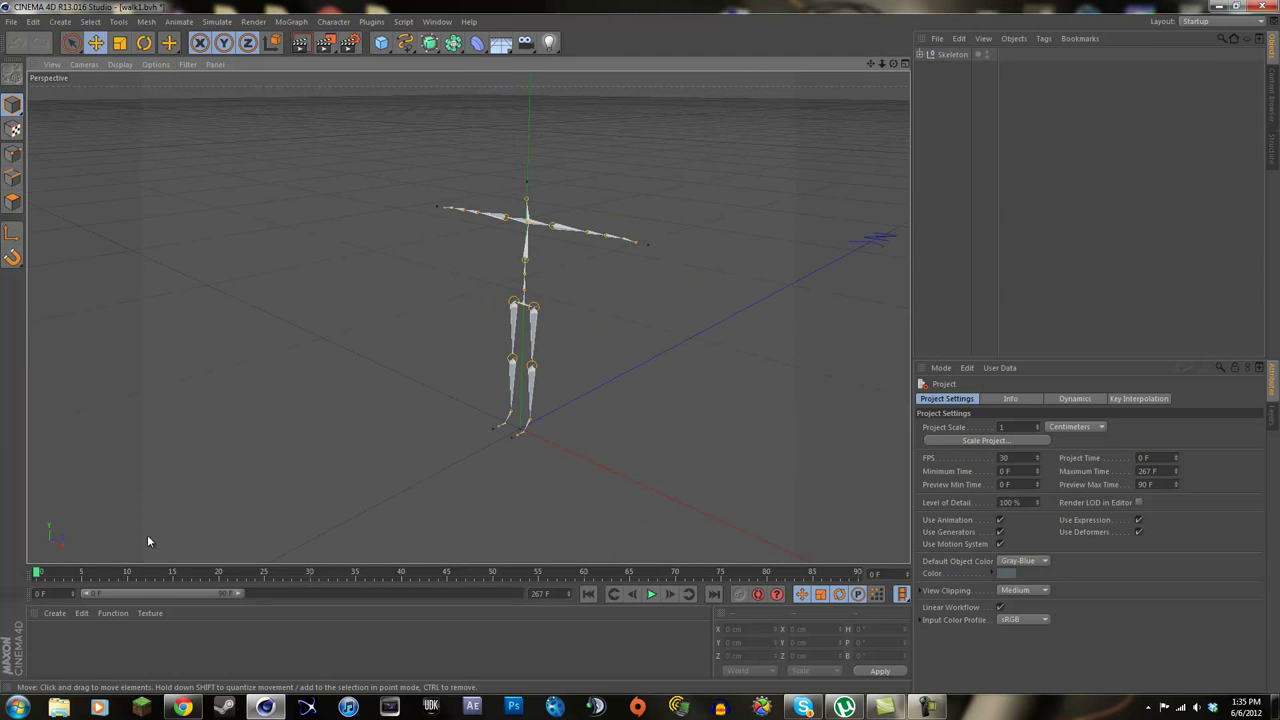
drag(239, 595, 525, 596)
mouse_move(35, 575)
mouse_down()
mouse_move(337, 571)
mouse_move(910, 522)
mouse_move(35, 572)
mouse_up()
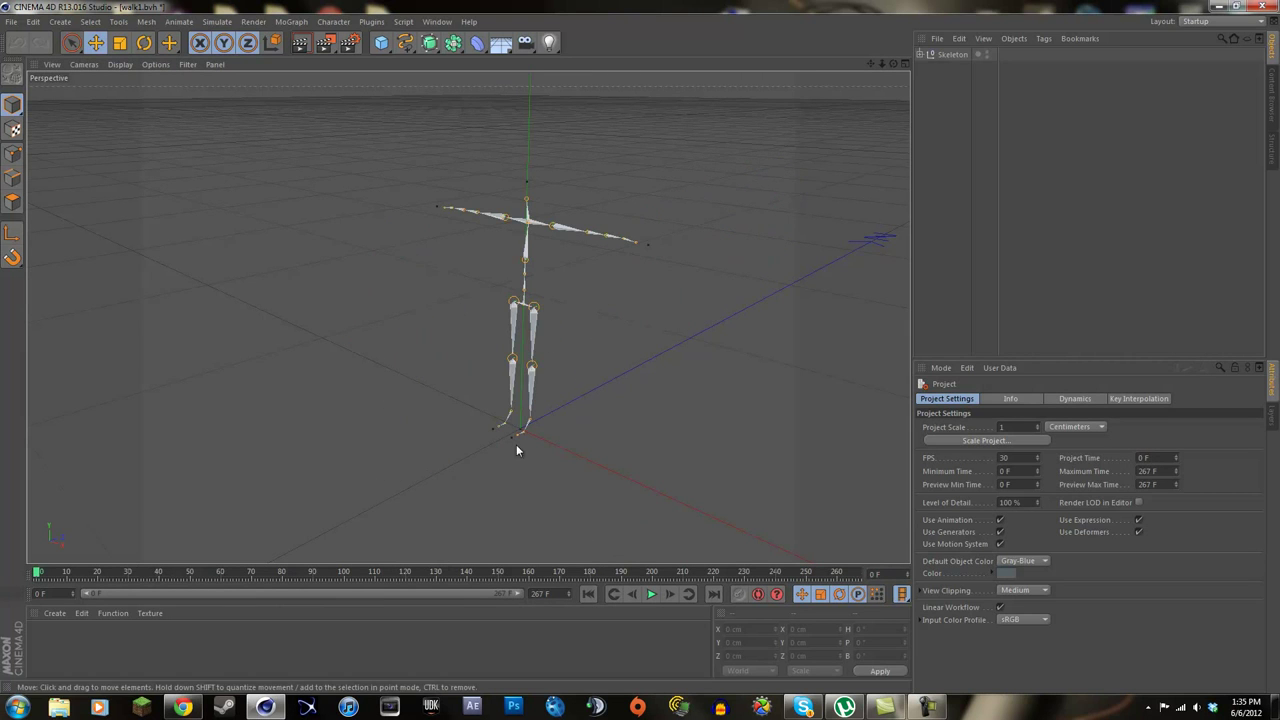
Merge the USMC TPOSE SNIPER model from the Desktop's Editing folder into the scene, accept the texture error and deselect the model.
drag(894, 60, 648, 220)
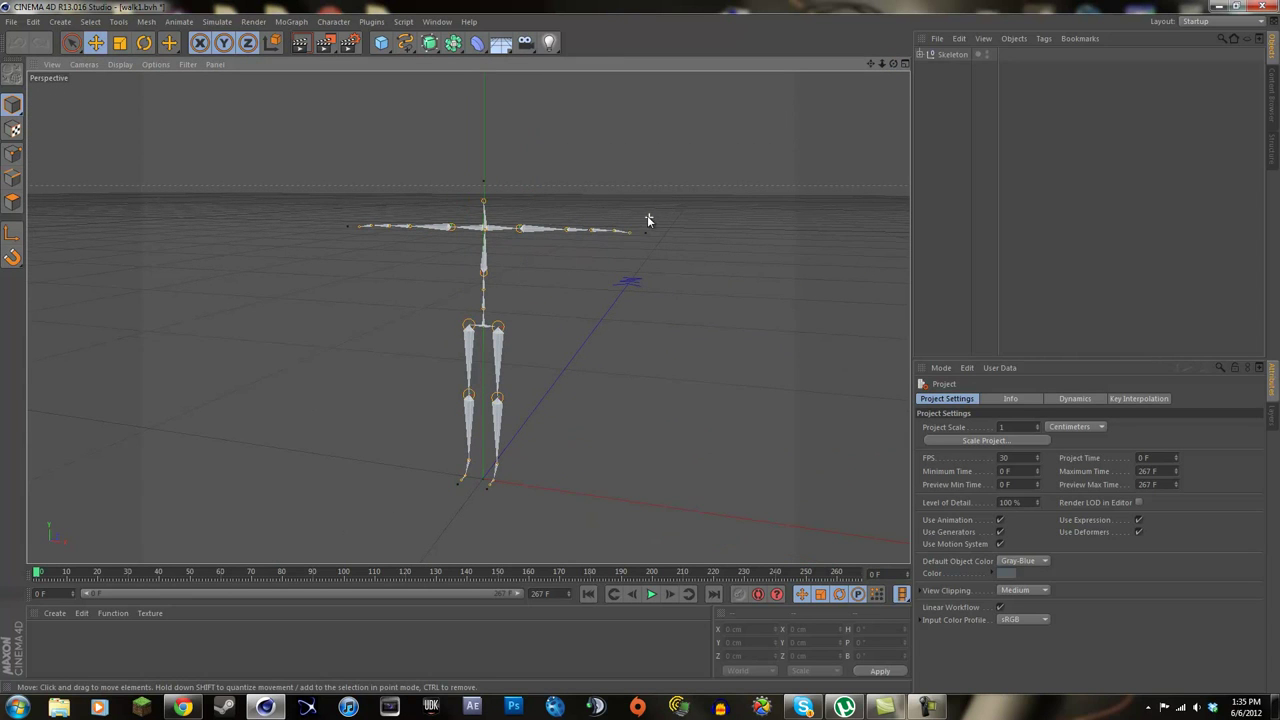
click(11, 21)
click(59, 70)
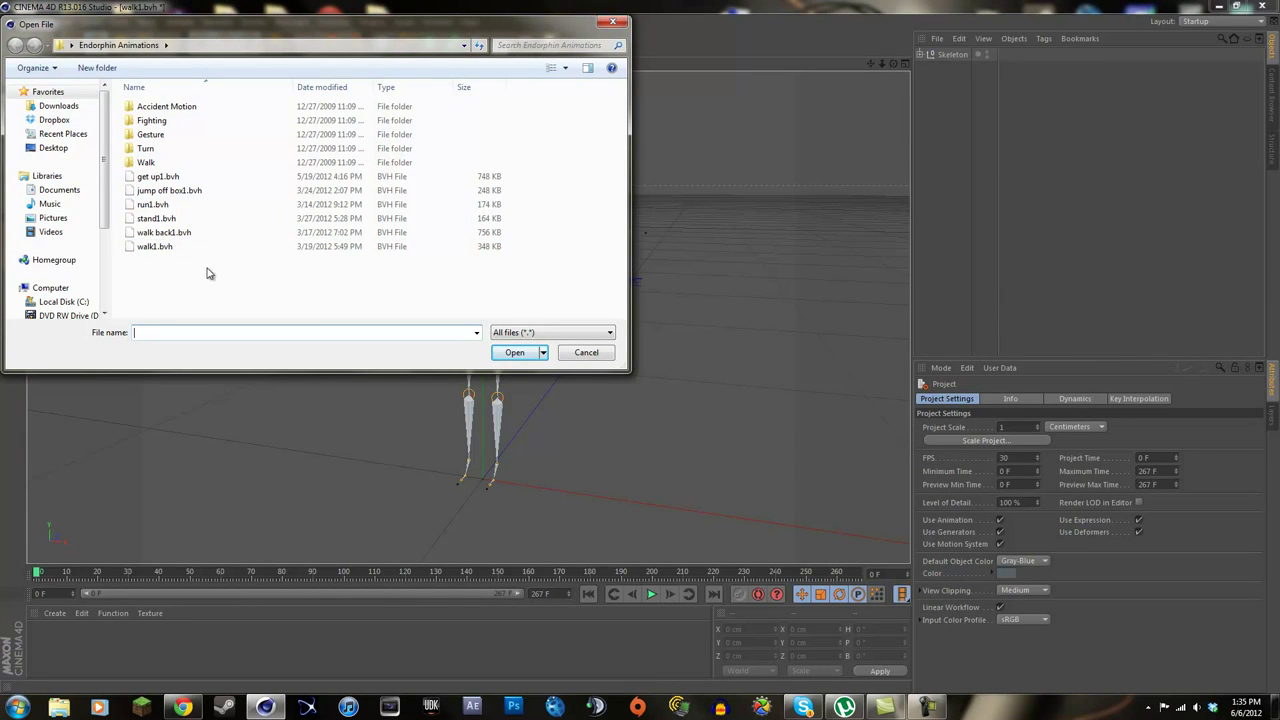
click(55, 150)
double_click(380, 264)
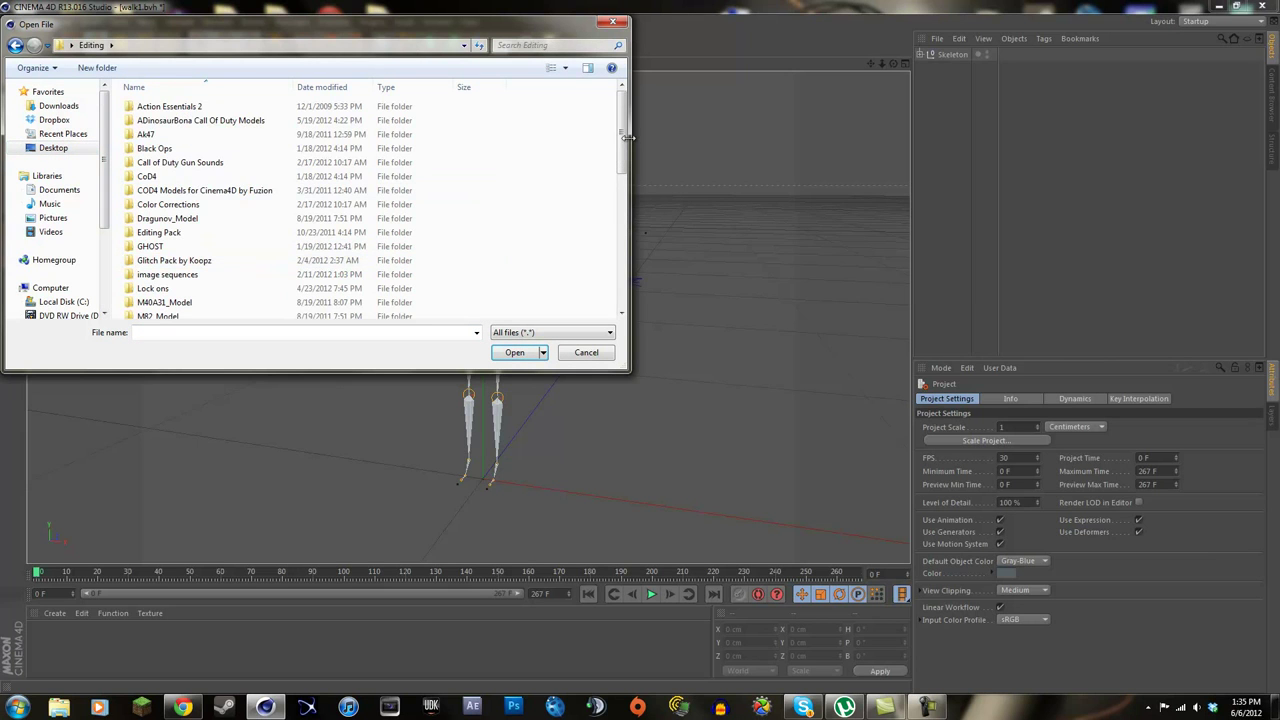
drag(622, 148, 622, 290)
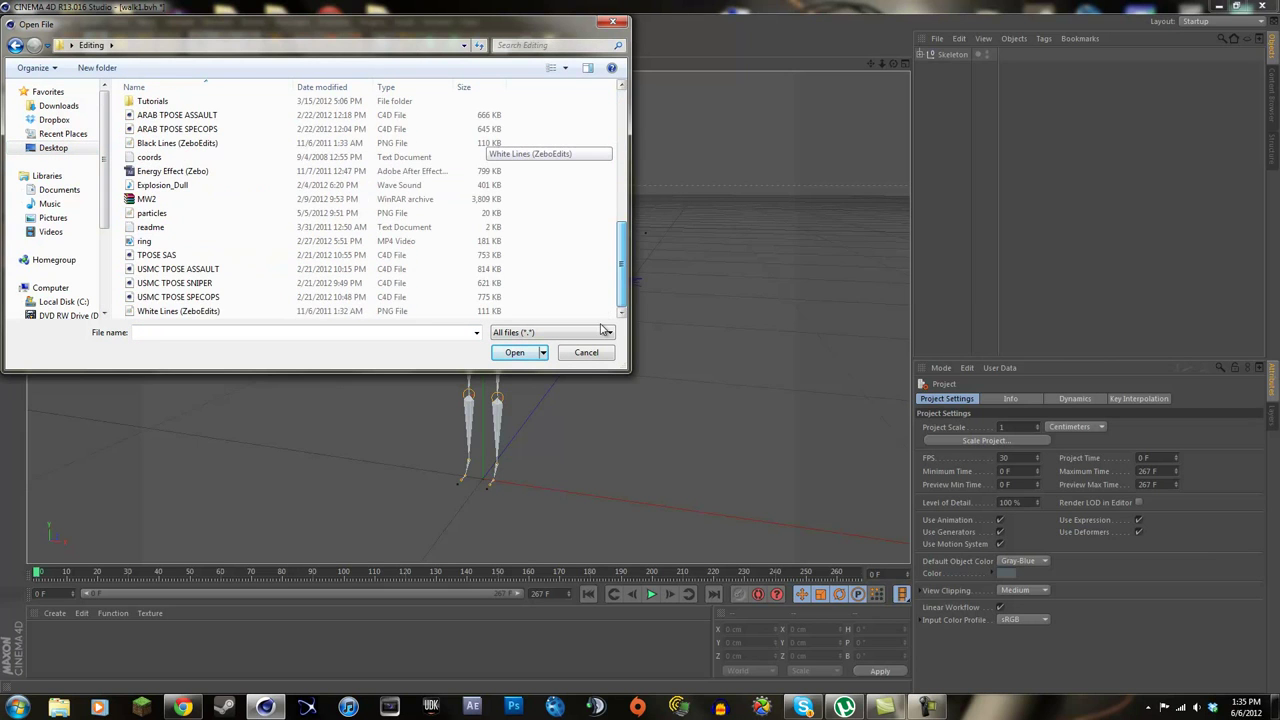
click(200, 283)
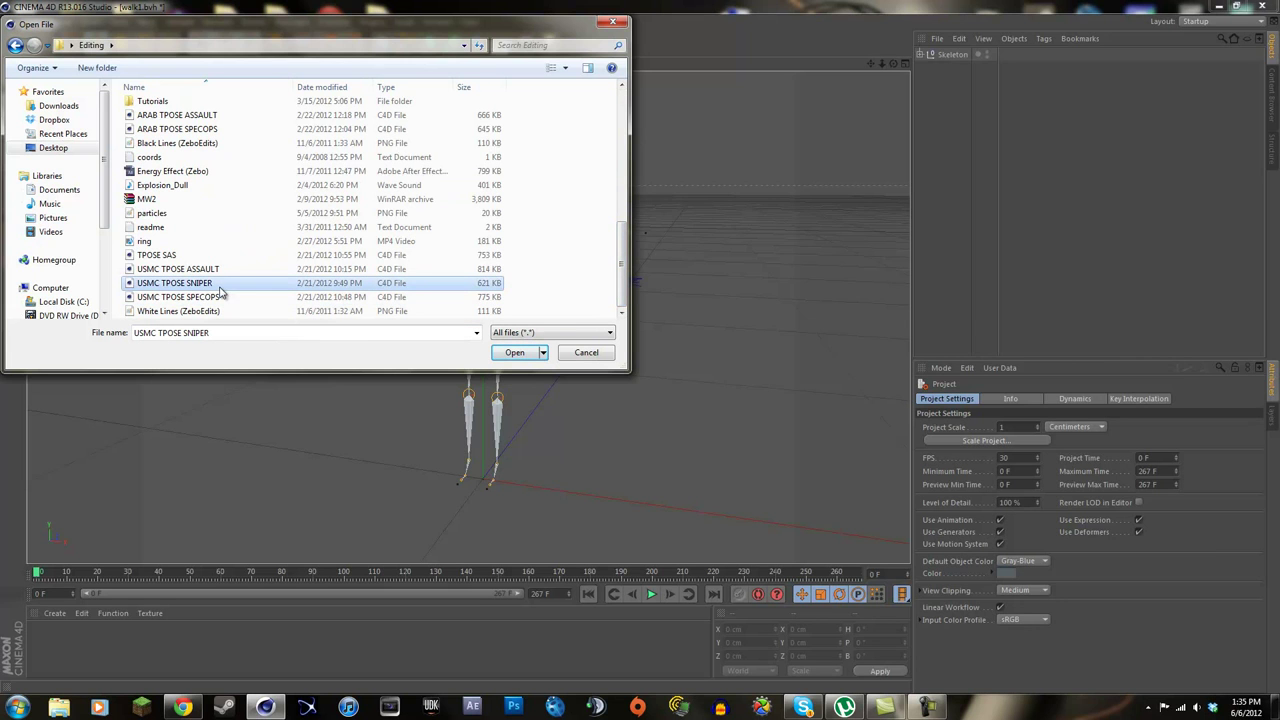
click(514, 353)
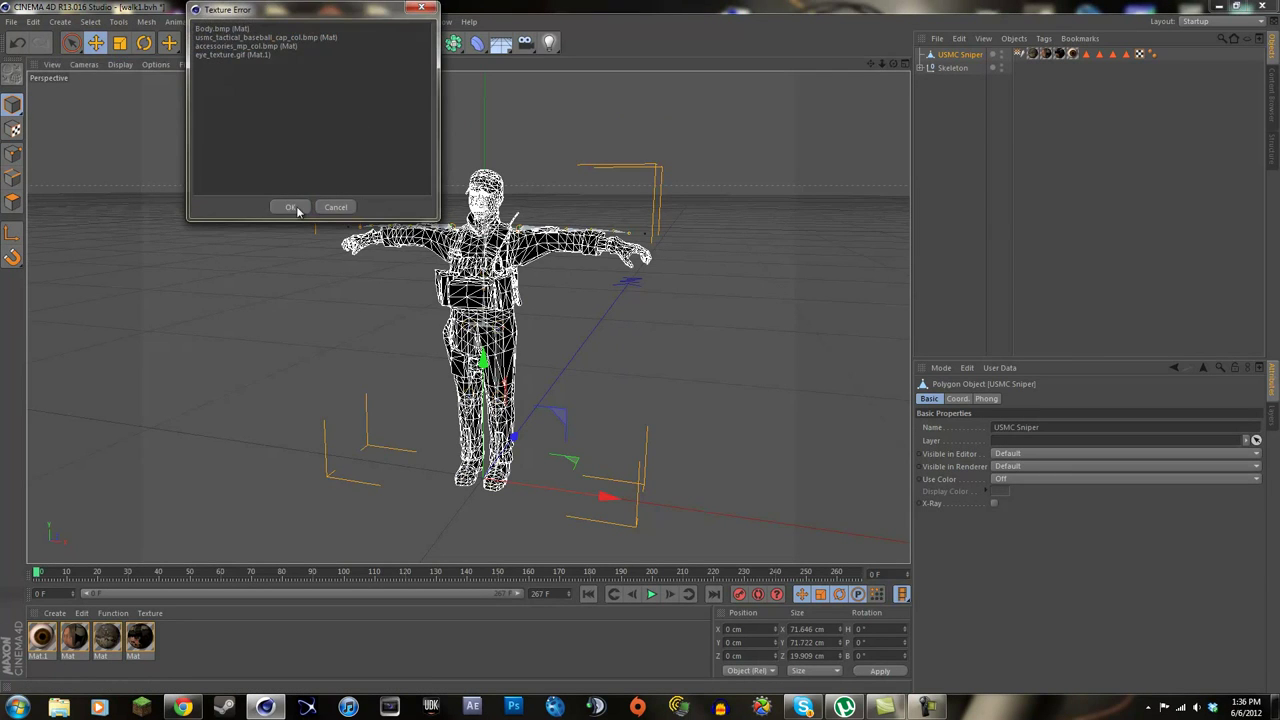
click(290, 207)
click(740, 230)
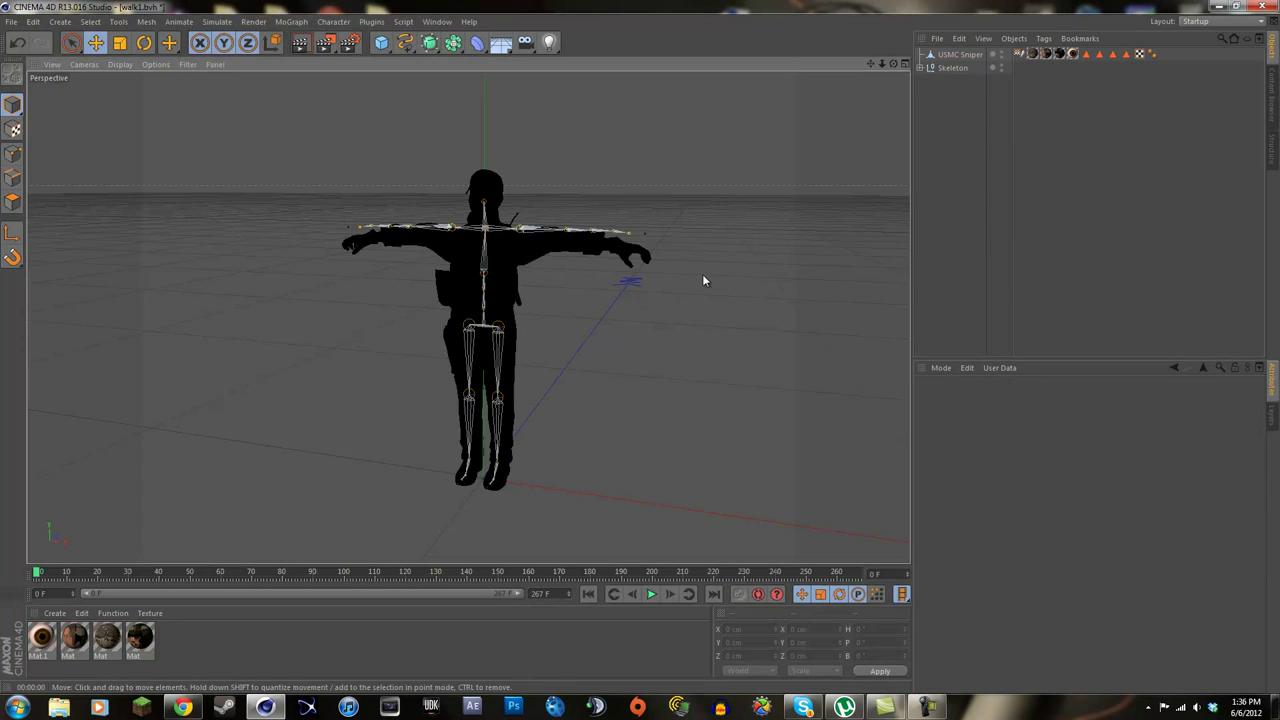
Open the eye material Mat.1 for editing and start loading an image for its color texture.
scroll(734, 324, up, 1)
click(185, 624)
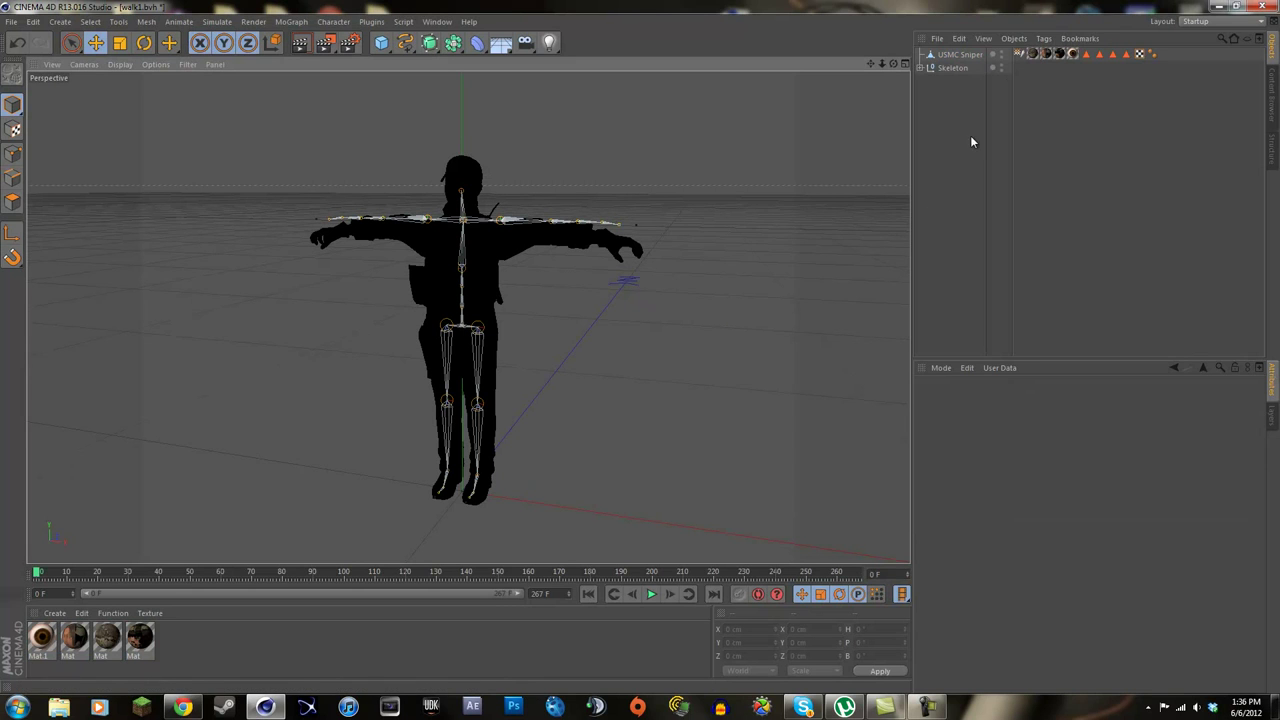
click(1029, 56)
click(137, 640)
double_click(40, 640)
click(351, 215)
click(375, 226)
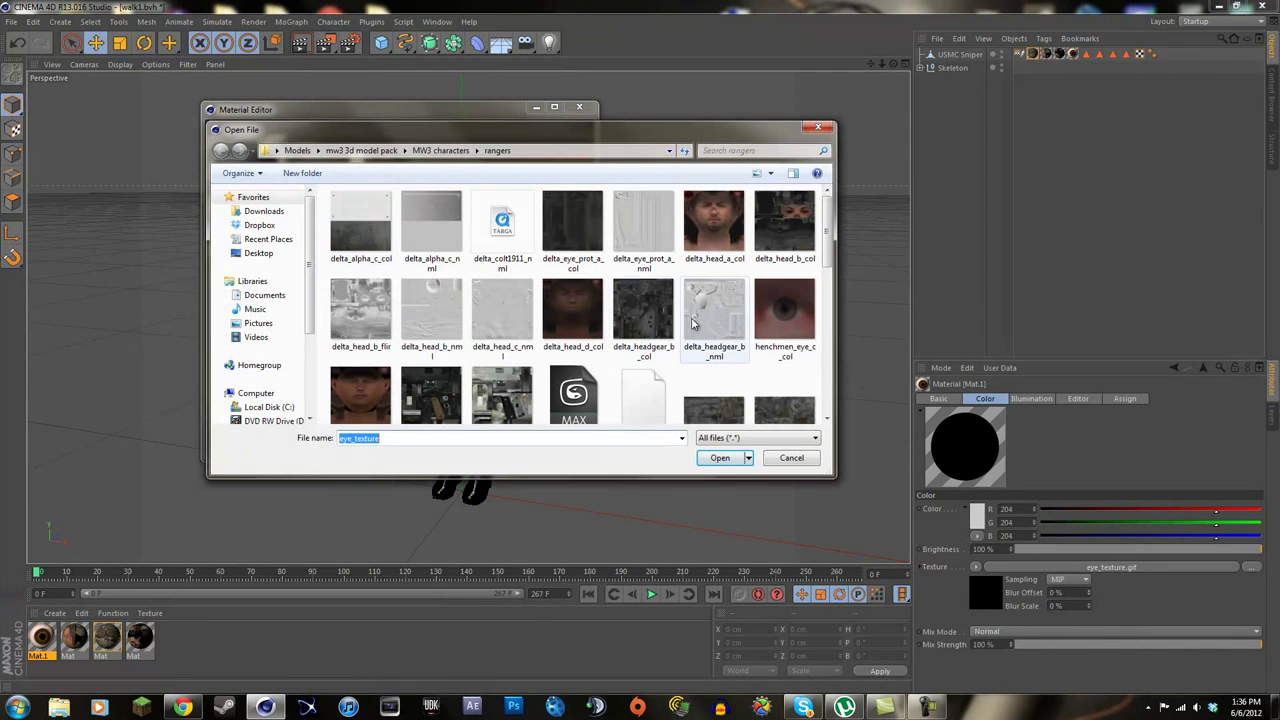
Load eye_texture from Editing > COD4 Models for Cinema4D by Fuzion > USMC > tex without copying it to the project, and close the material.
click(255, 253)
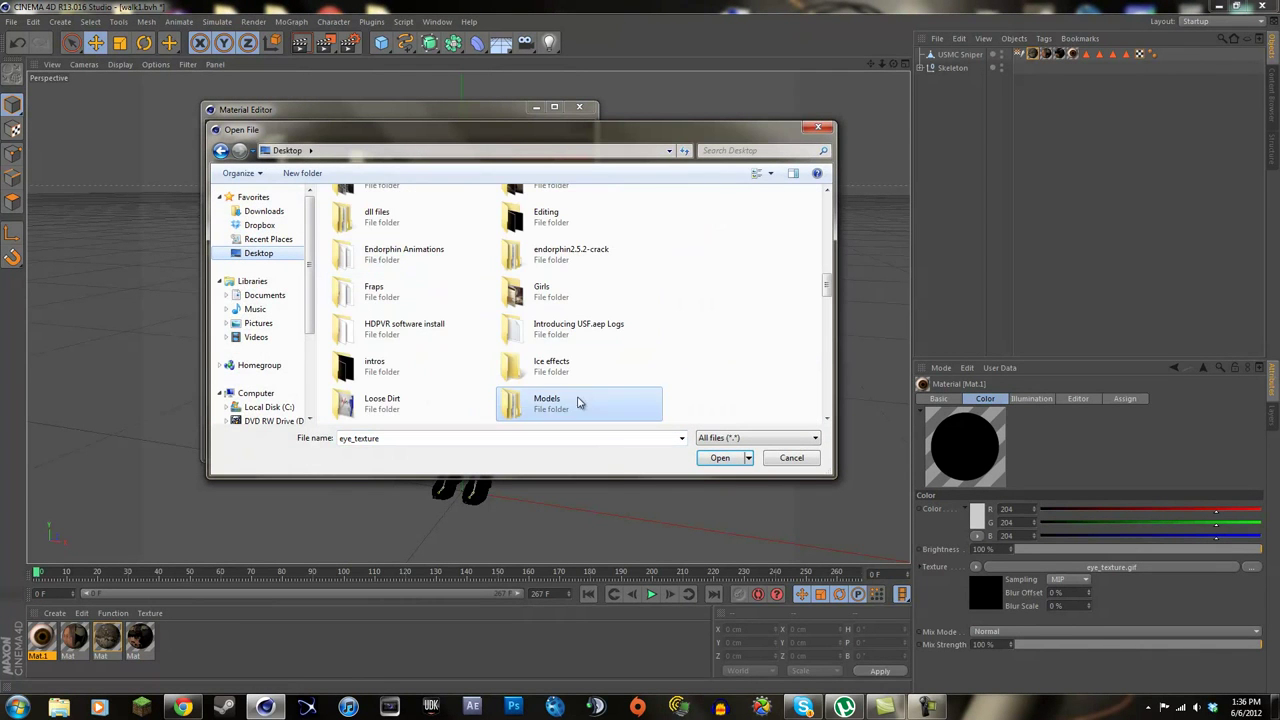
scroll(828, 288, up, 1)
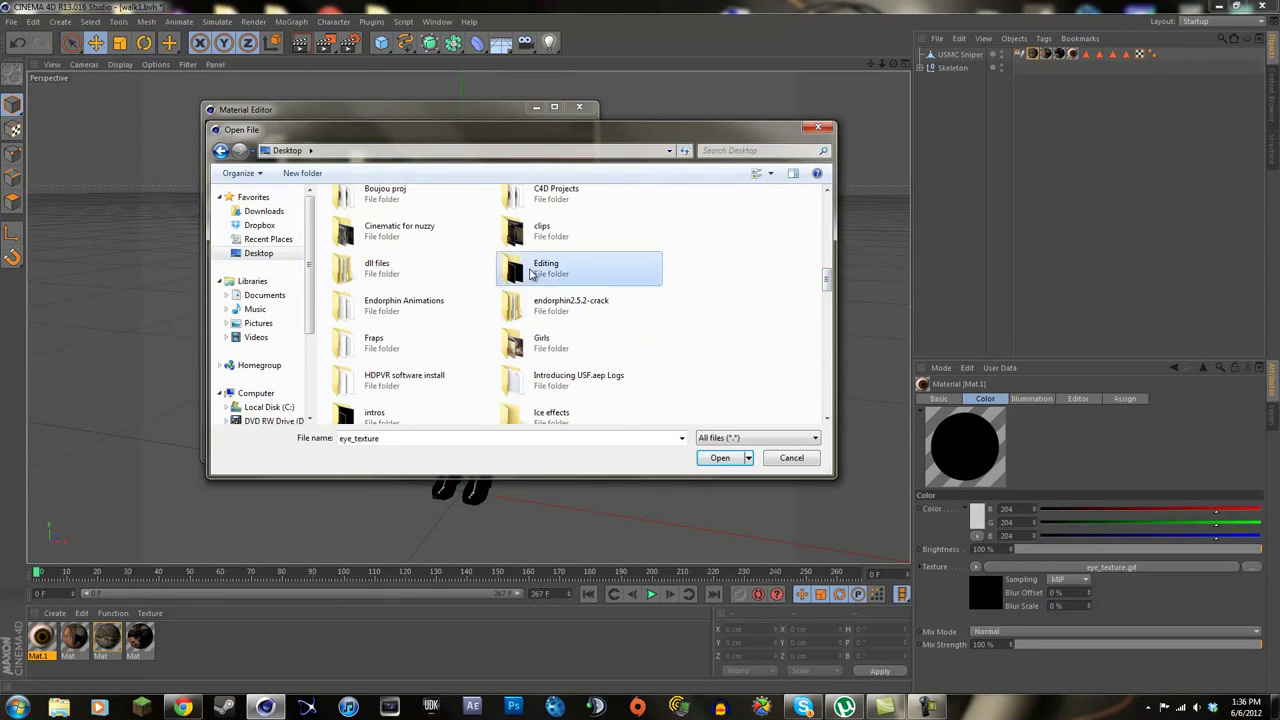
double_click(606, 252)
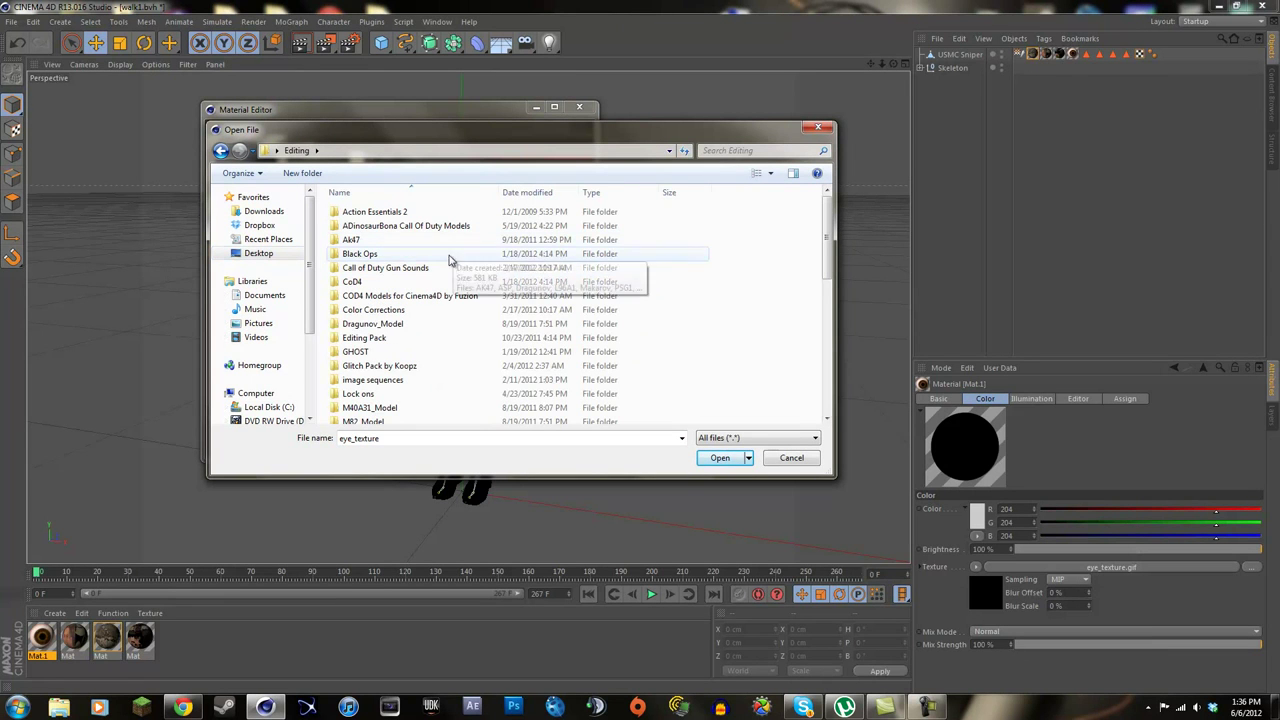
double_click(443, 295)
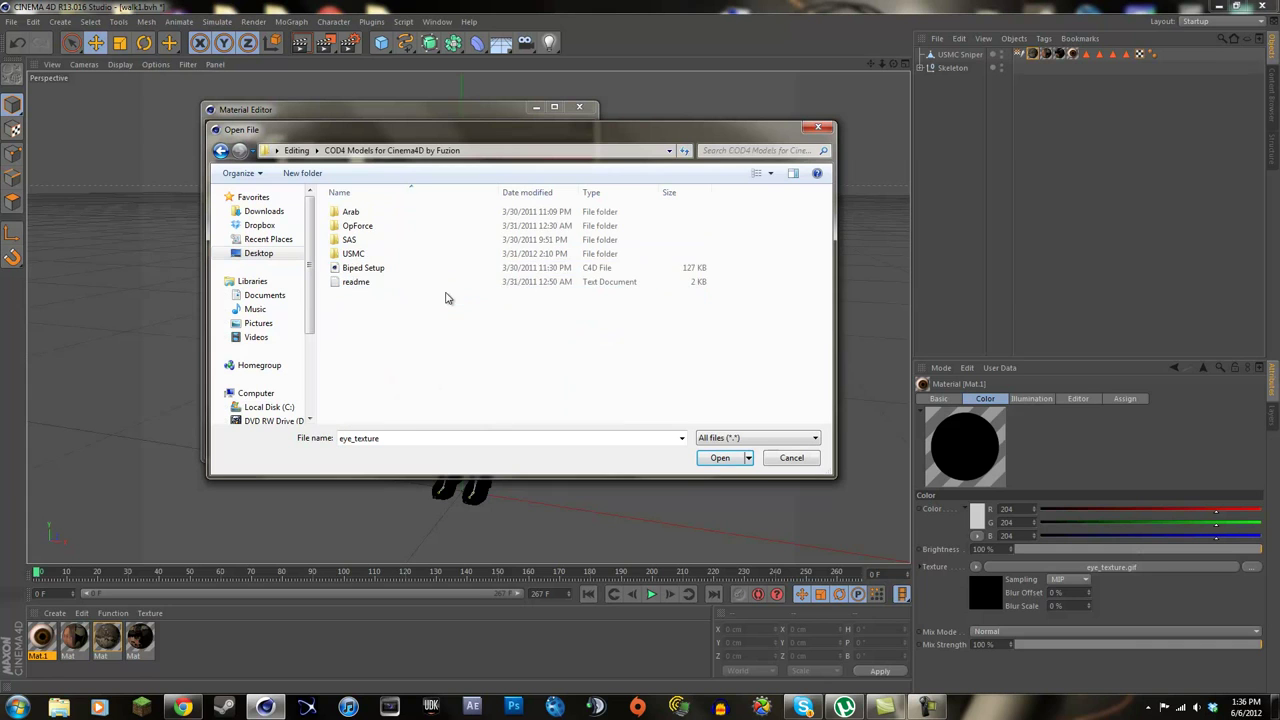
double_click(385, 256)
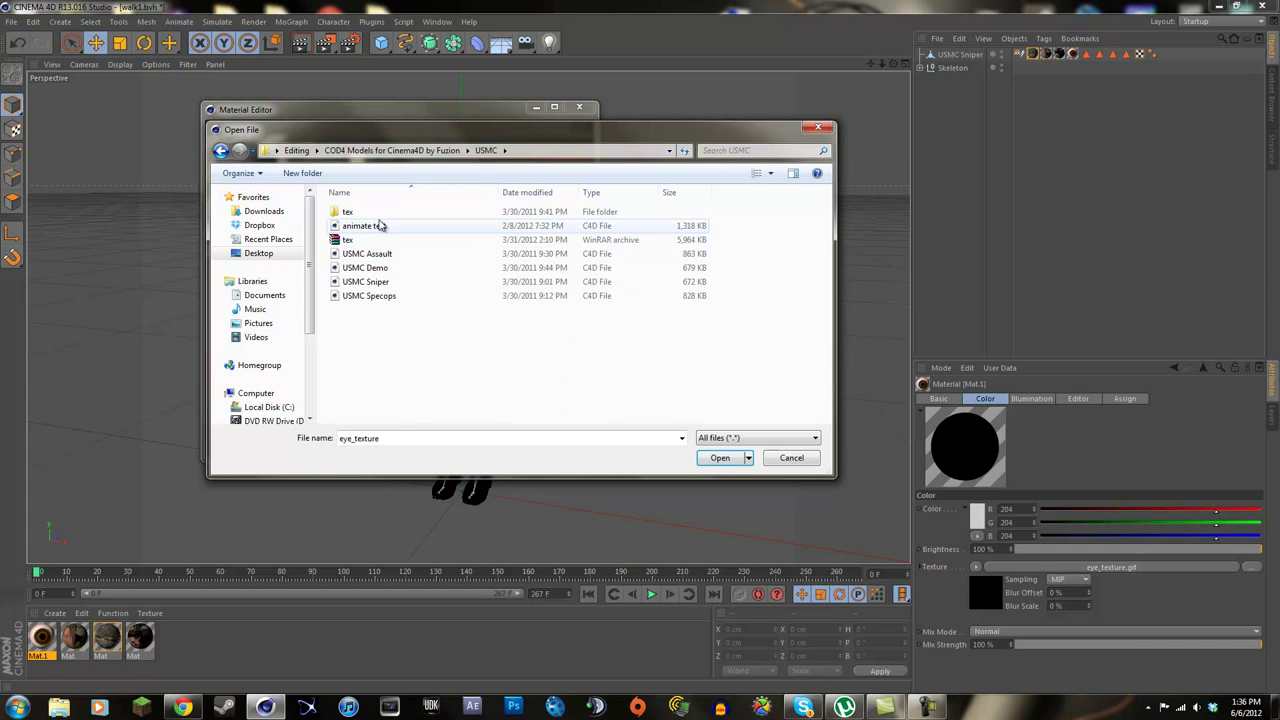
double_click(390, 211)
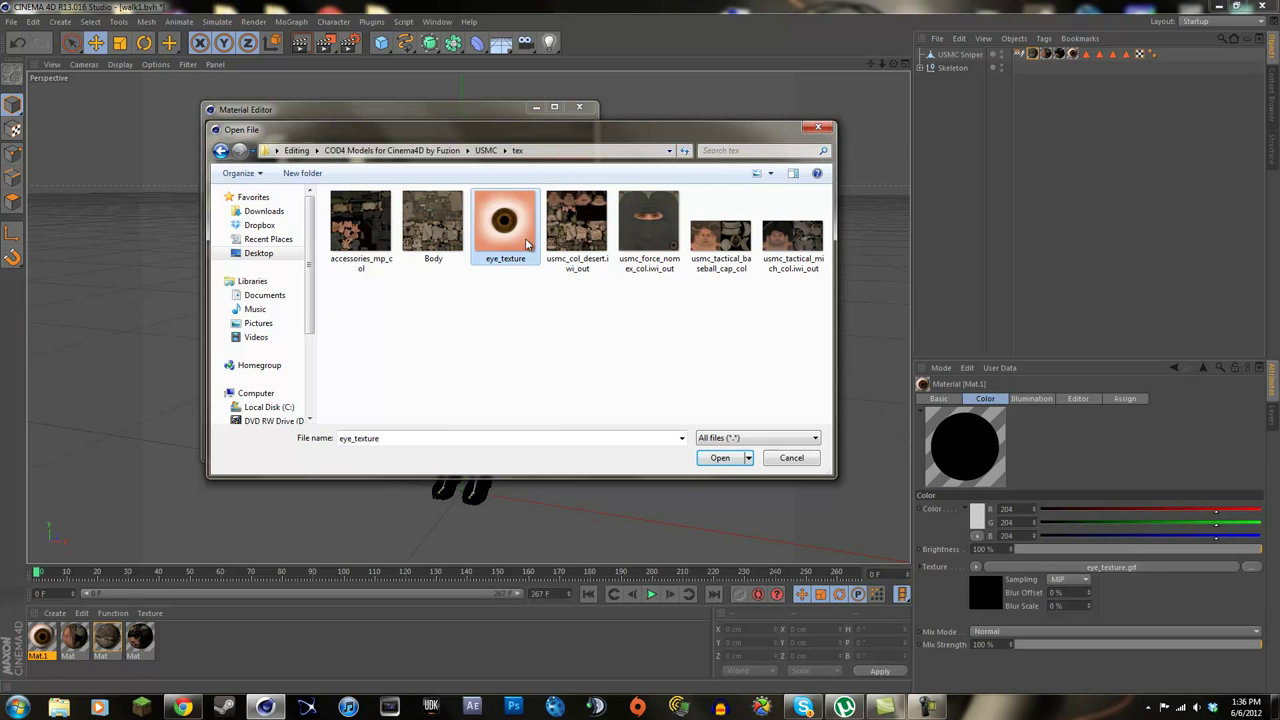
click(721, 458)
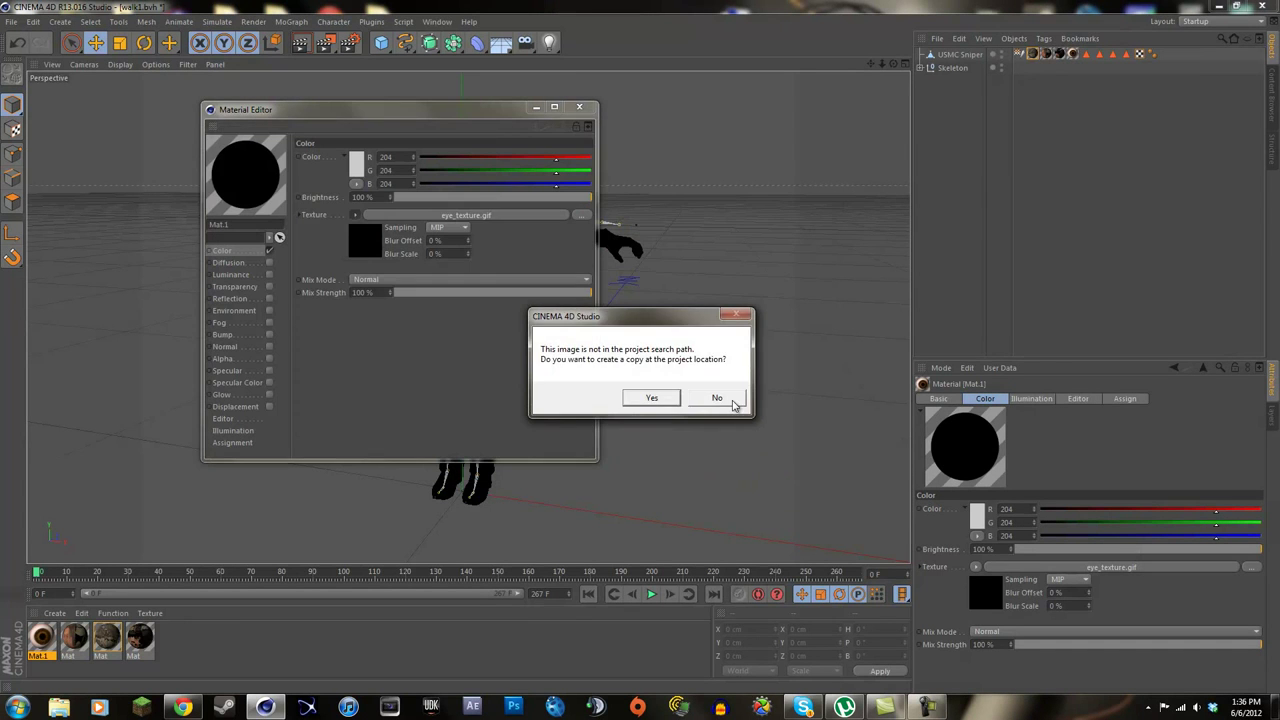
click(733, 401)
click(581, 108)
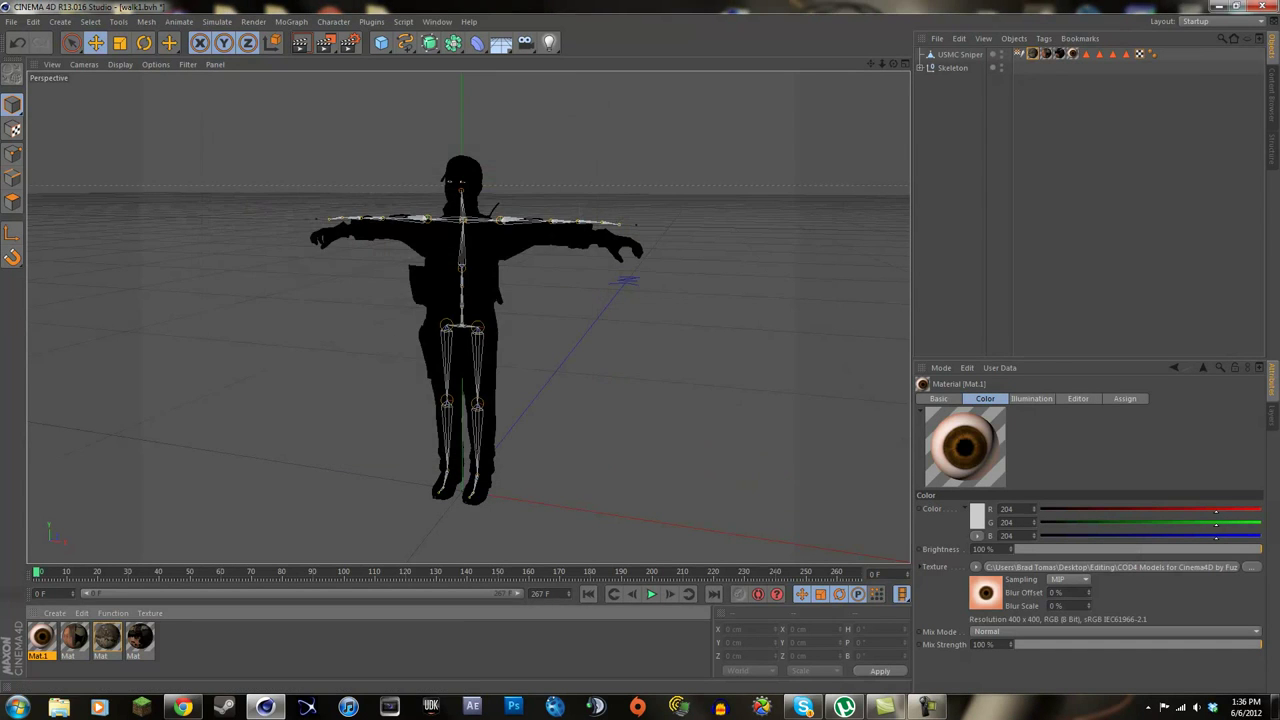
Relink the face and cap material's color texture to usmc_tactical_baseball_cap_col without making a project copy, and close the material.
double_click(74, 636)
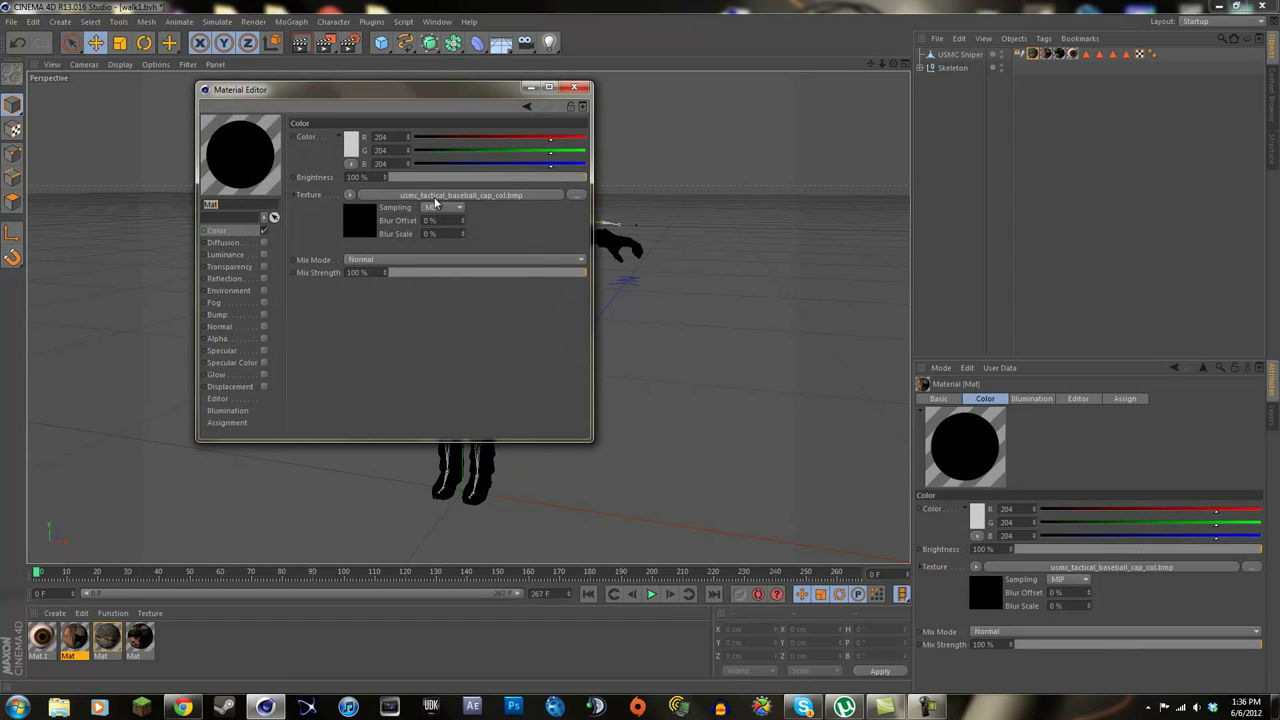
click(347, 196)
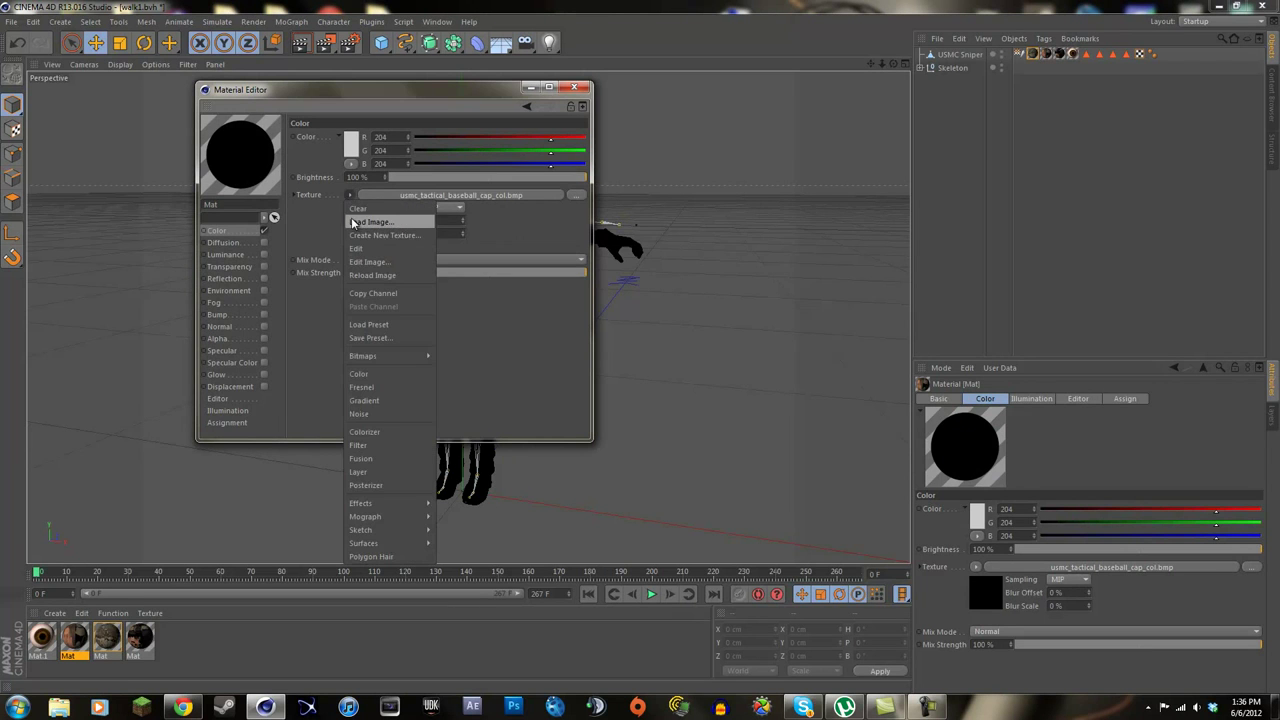
click(365, 218)
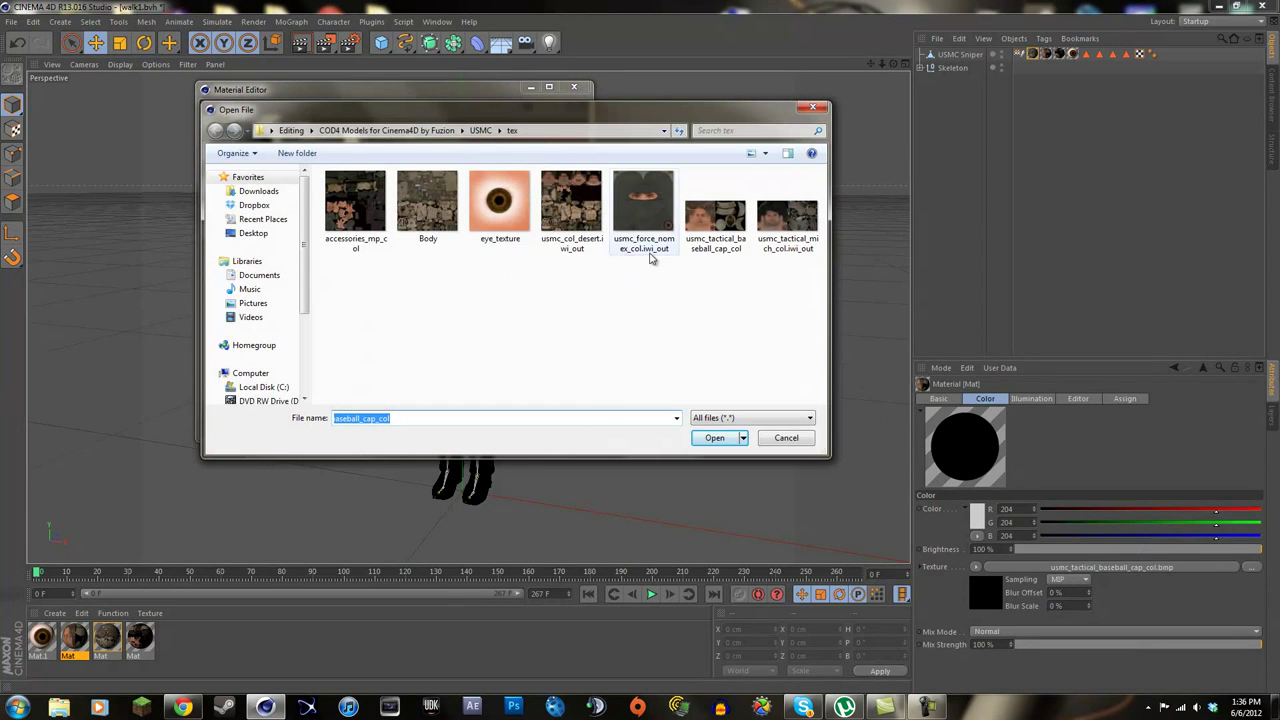
click(703, 205)
click(714, 438)
click(722, 398)
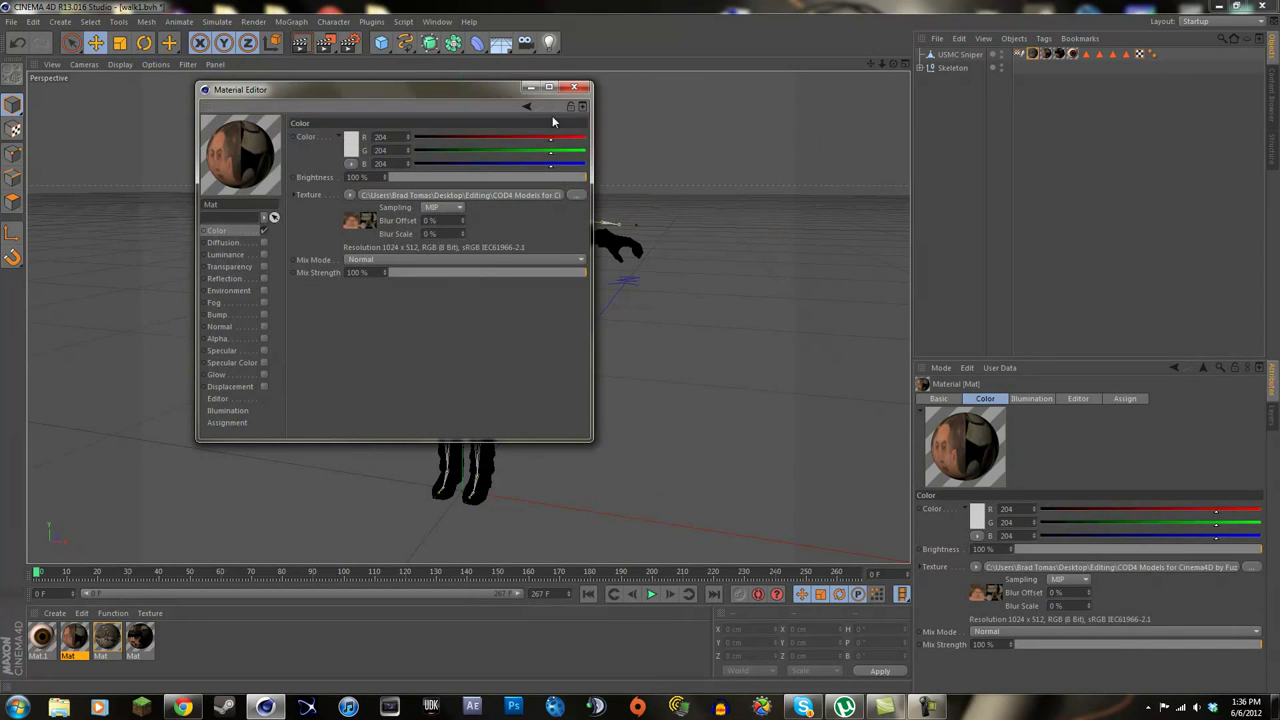
click(574, 88)
Relink the body material's color texture to the Body image without making a project copy, and close the material.
double_click(101, 634)
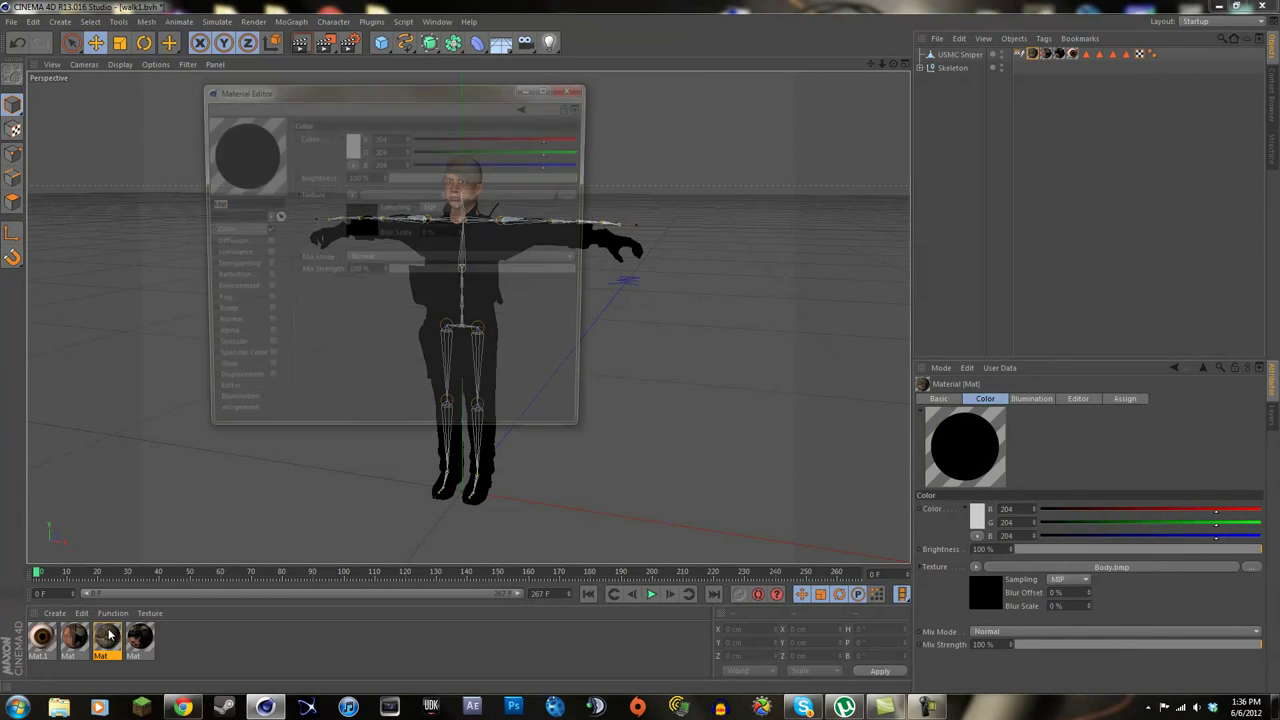
click(362, 196)
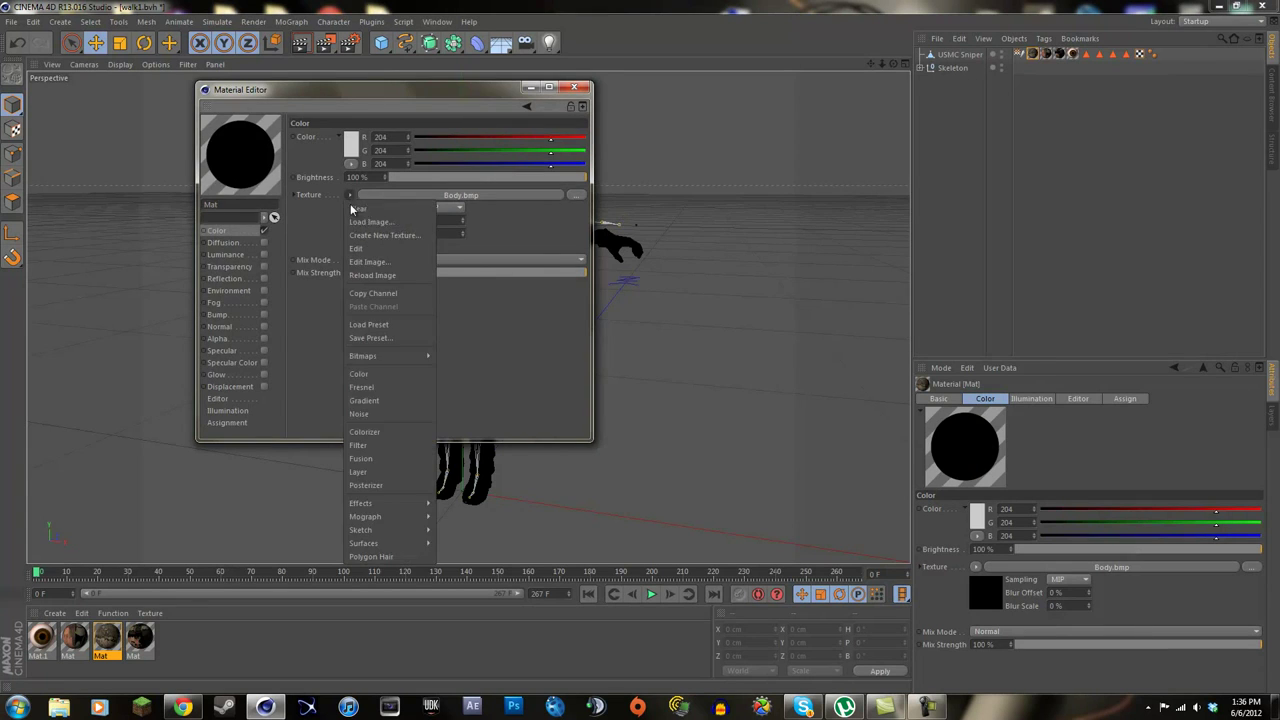
click(378, 220)
click(427, 205)
click(714, 437)
click(717, 398)
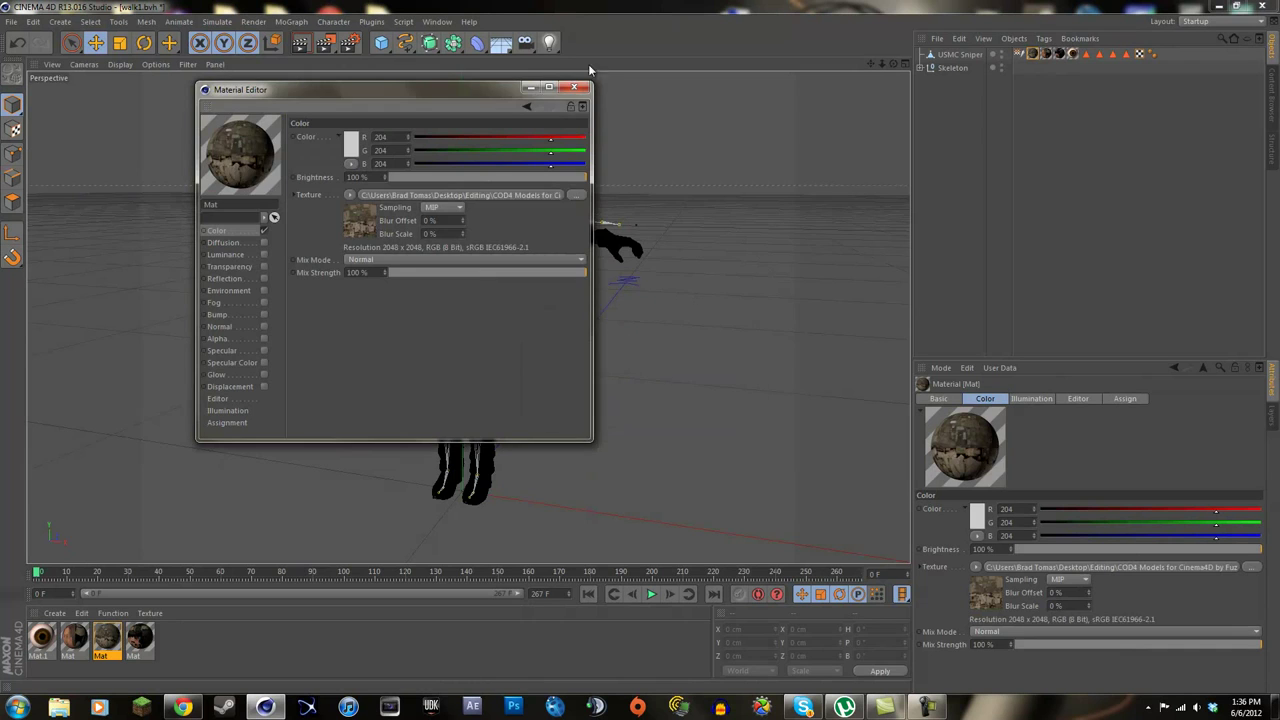
click(573, 87)
Relink the accessories material's color texture to accessories_mp_col without making a project copy, and close the material.
double_click(140, 637)
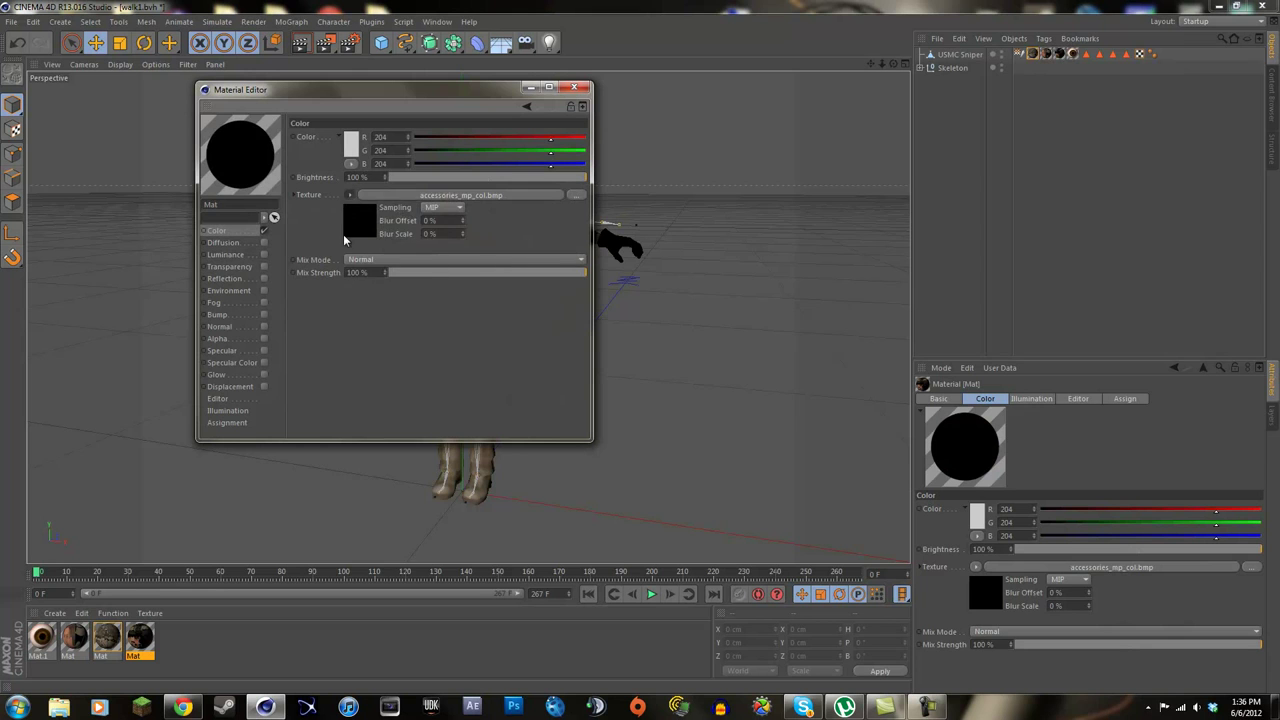
click(350, 196)
click(380, 216)
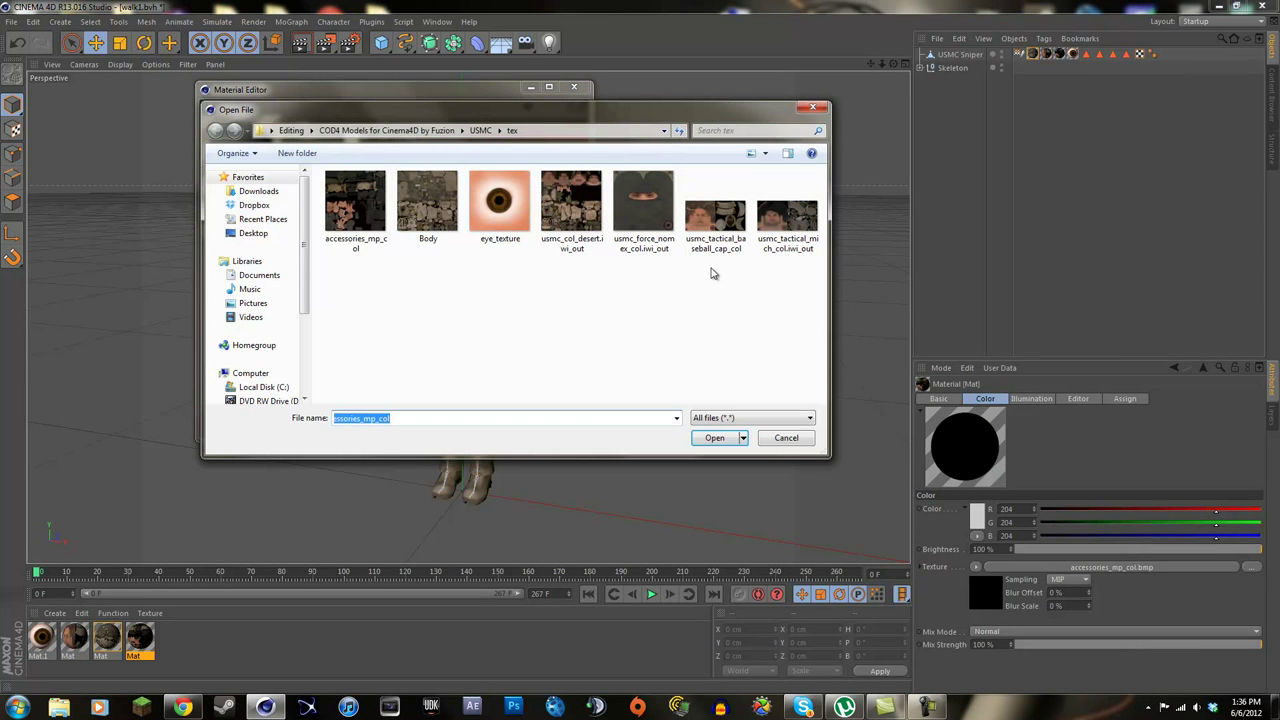
click(355, 205)
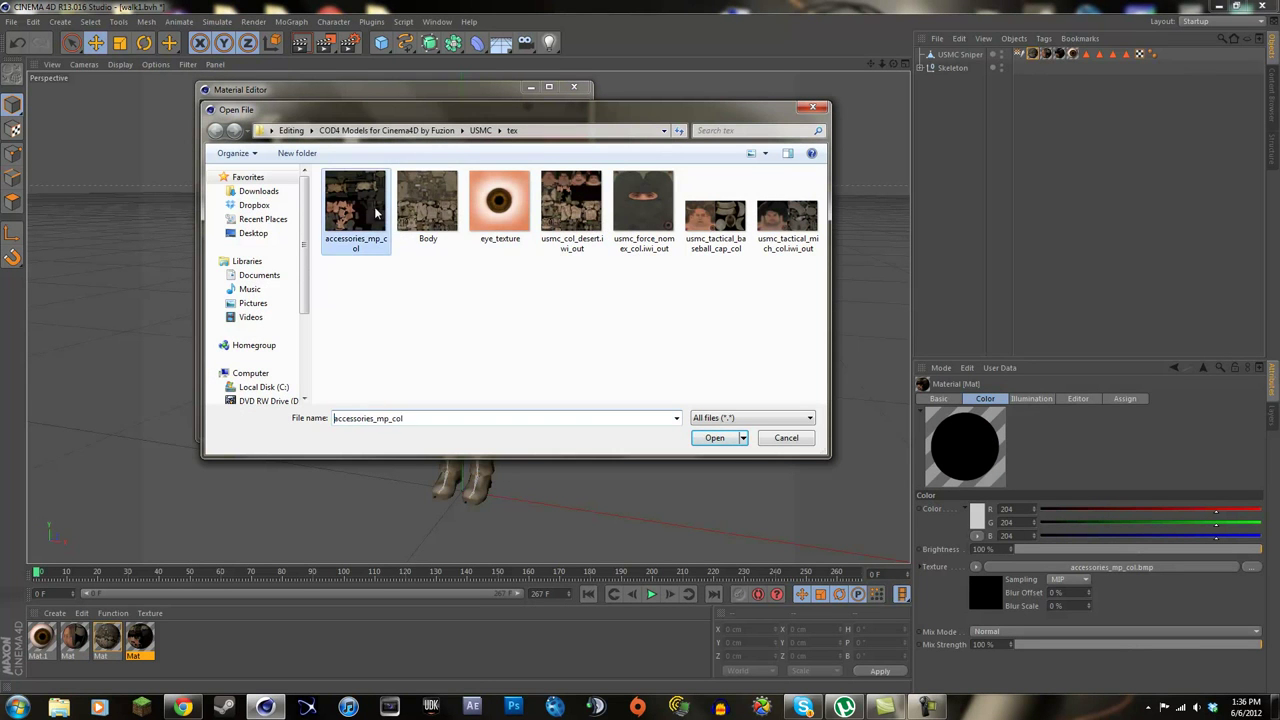
click(716, 438)
click(727, 398)
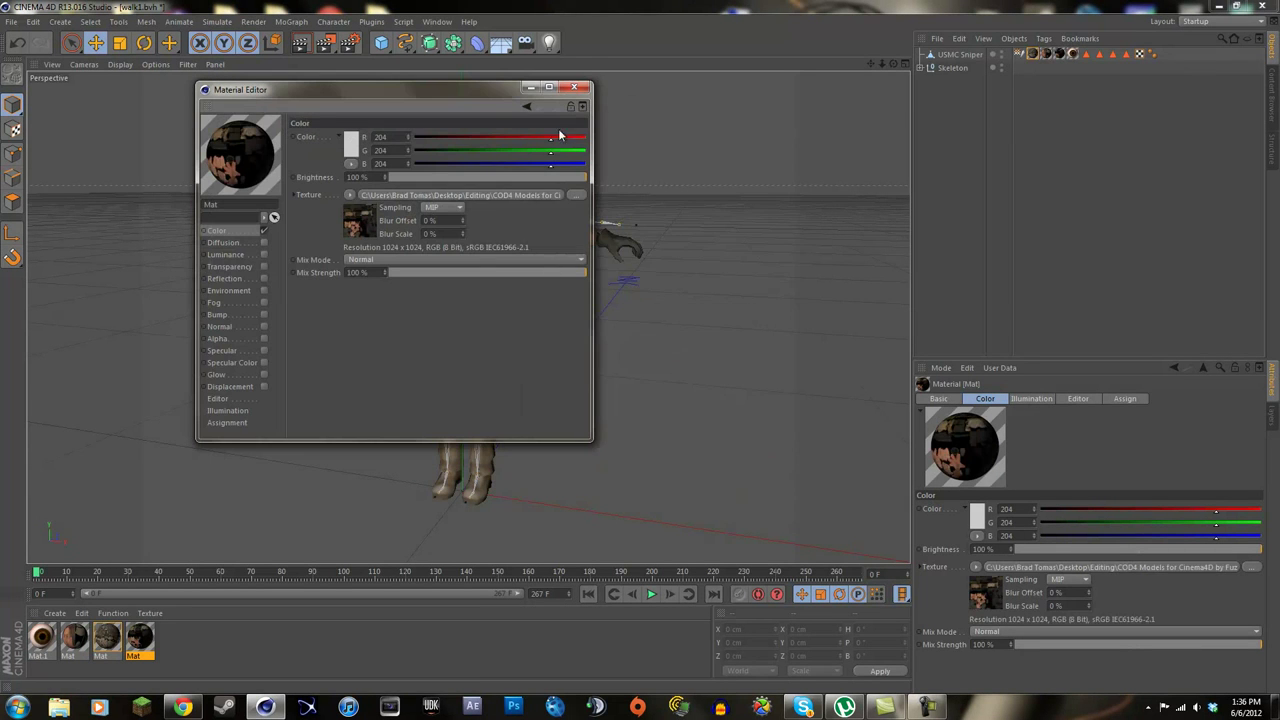
click(577, 89)
Render the perspective view to check the textured soldier, and return to the normal viewport display.
click(300, 42)
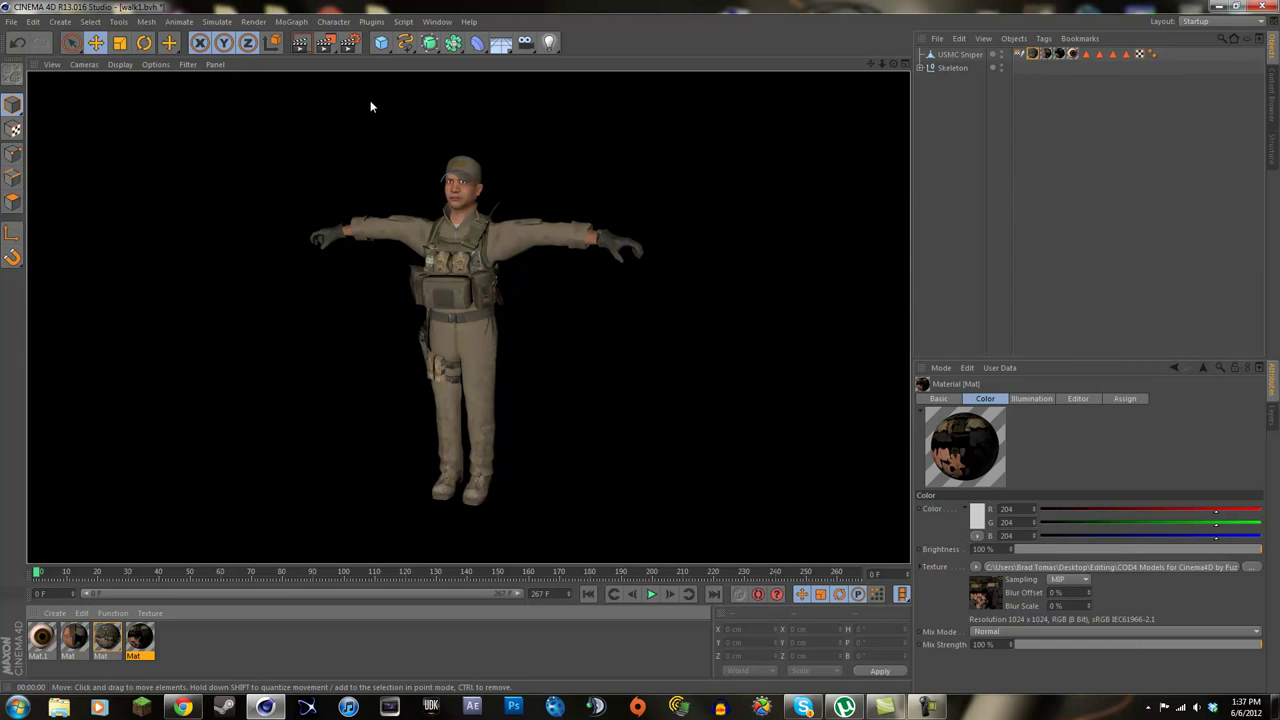
click(625, 398)
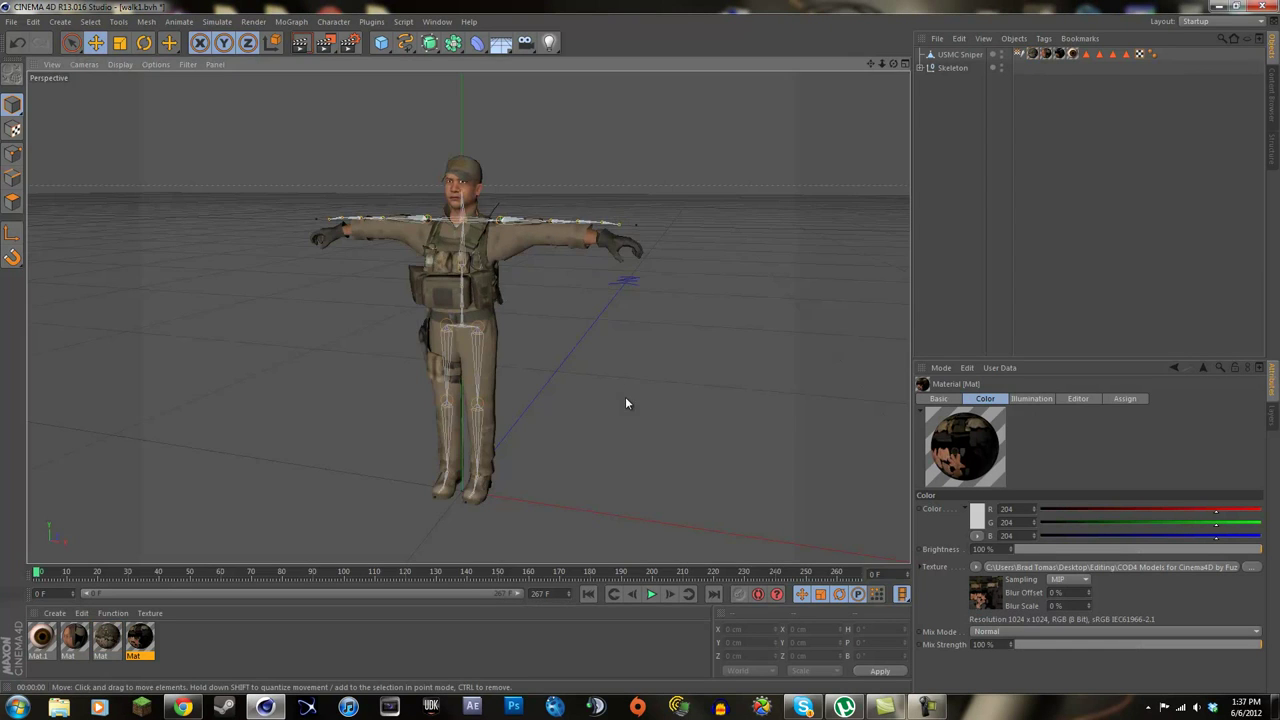
scroll(600, 320, up, 5)
scroll(600, 320, down, 4)
Delete the imported Skeleton from the scene, keeping only the USMC Sniper model.
drag(899, 62, 641, 352)
click(945, 68)
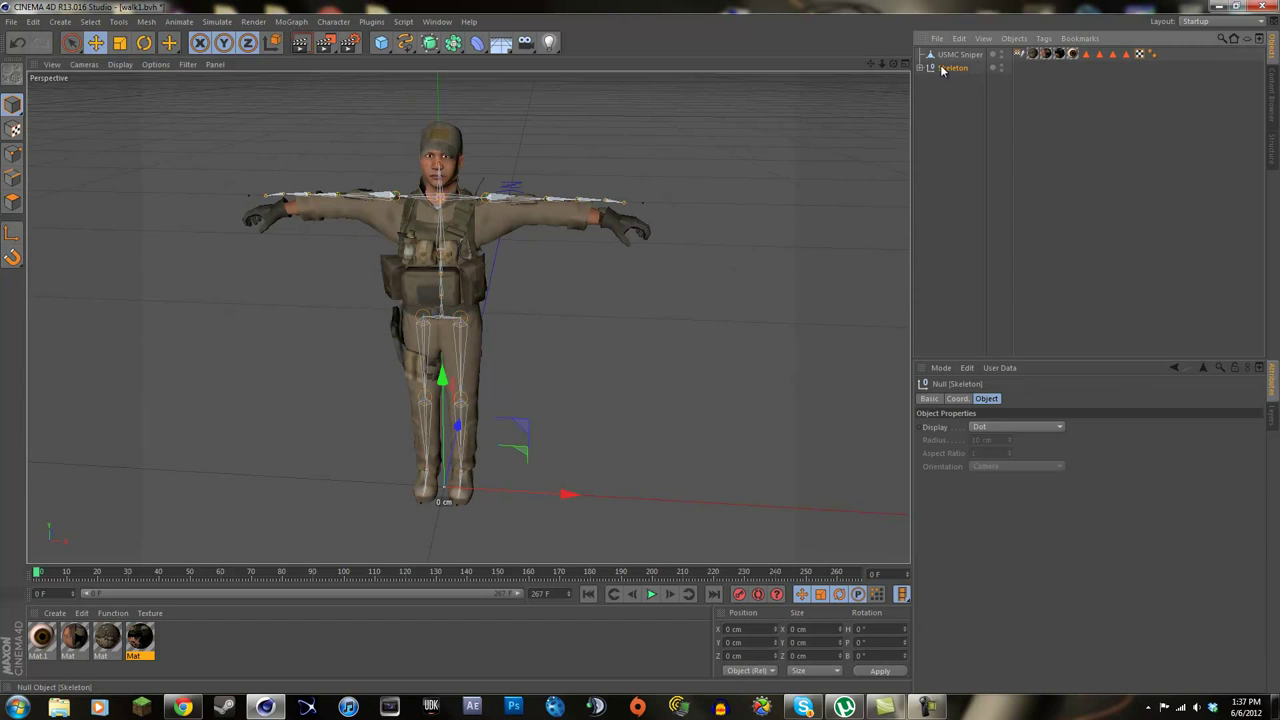
key(Delete)
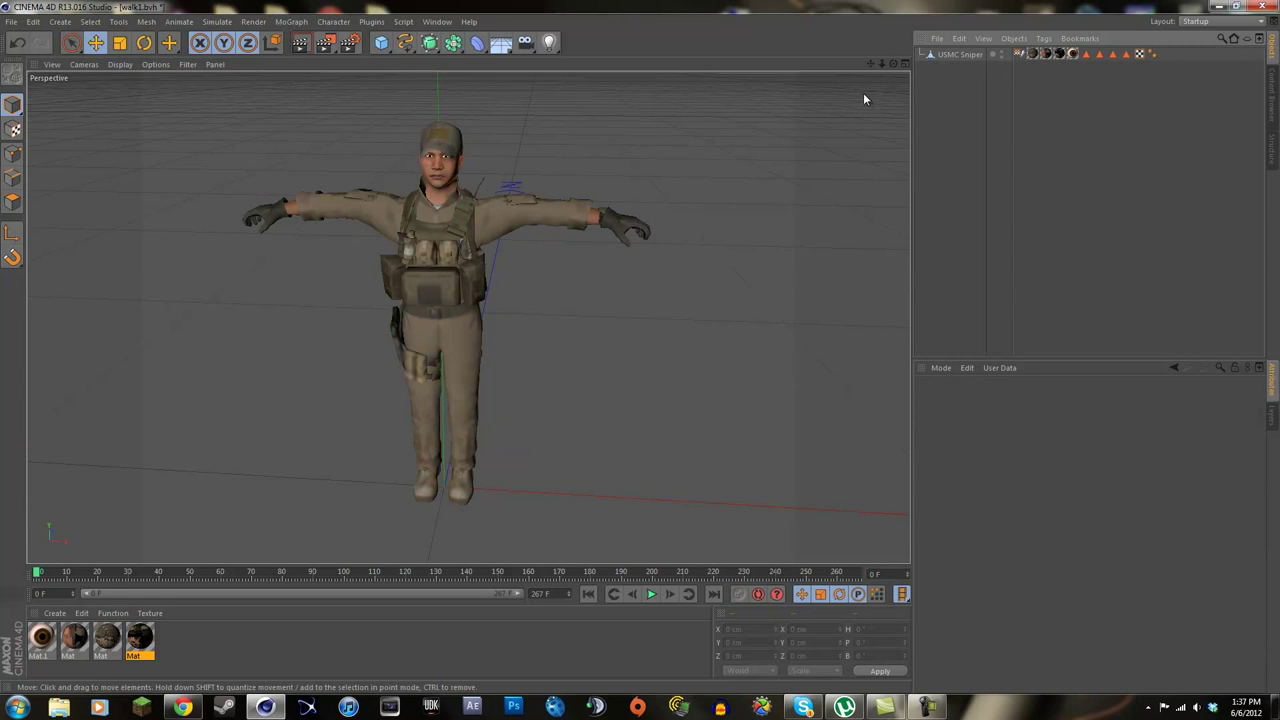
Merge walk1.bvh from Desktop > Endorphin Animations into the scene at a scale of 0.95 centimeters.
click(10, 22)
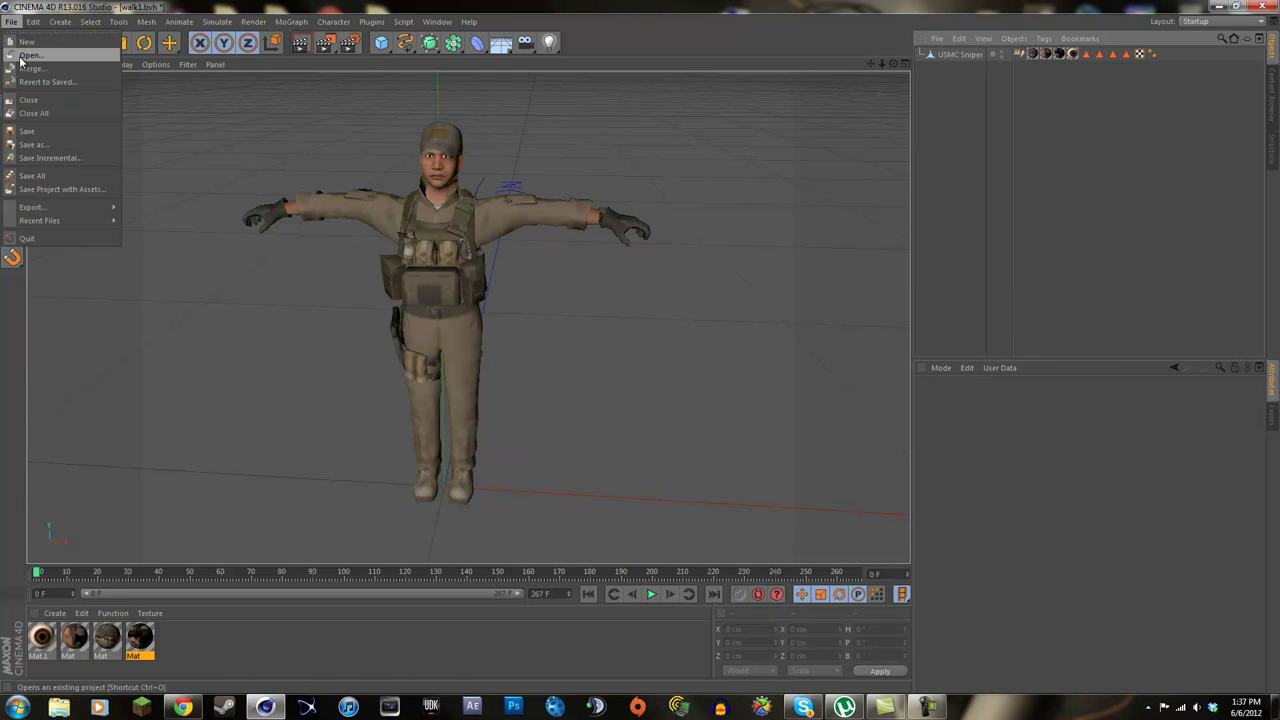
click(38, 72)
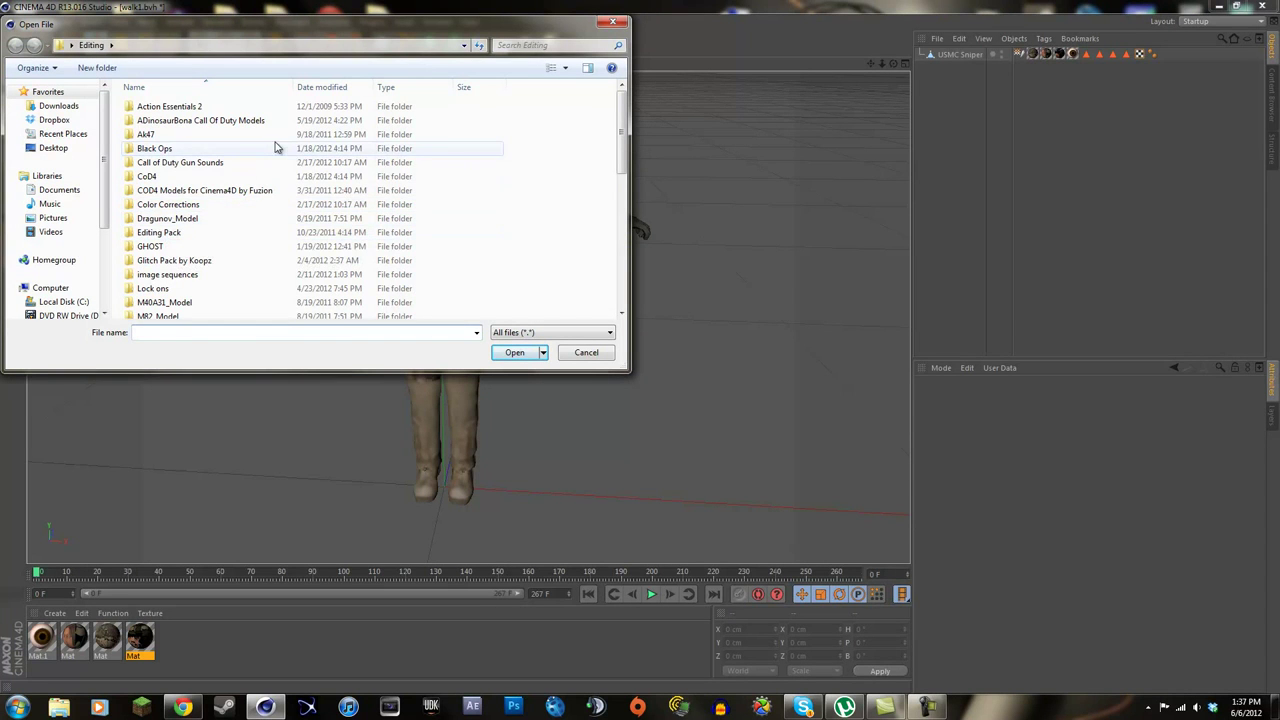
click(52, 148)
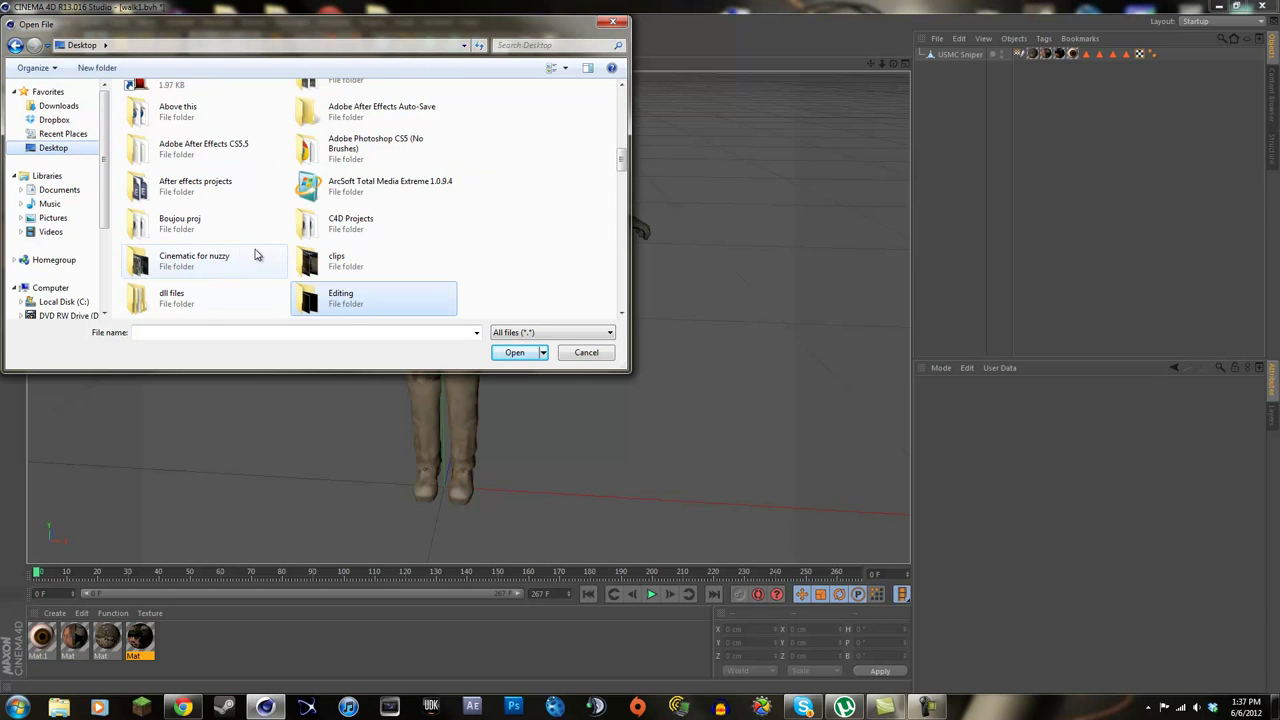
drag(621, 164, 622, 175)
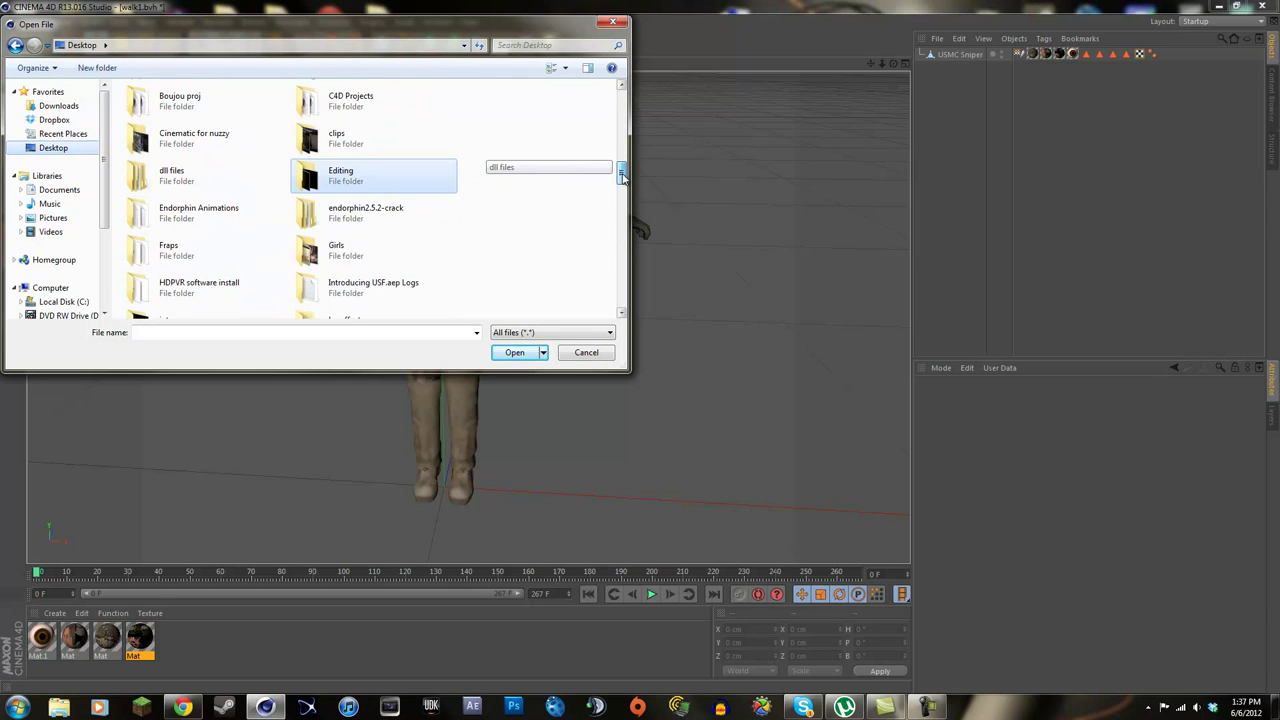
double_click(237, 212)
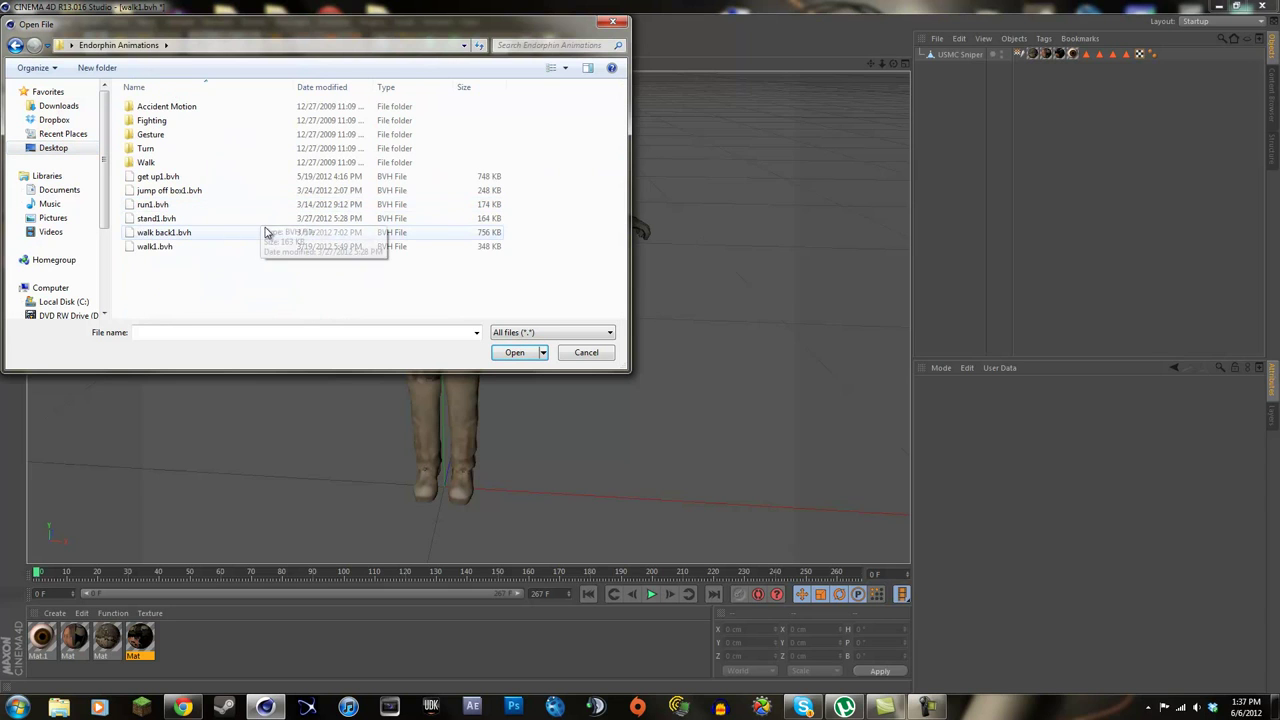
click(196, 250)
click(505, 352)
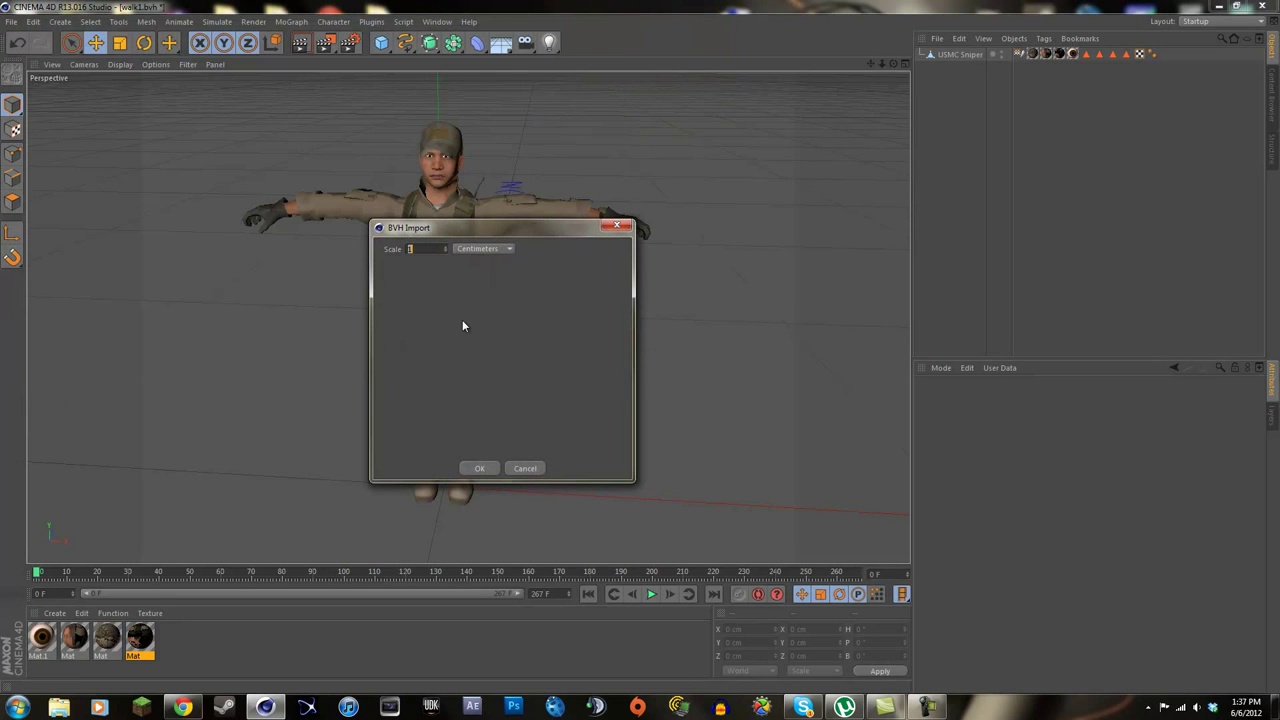
text(.95)
click(481, 470)
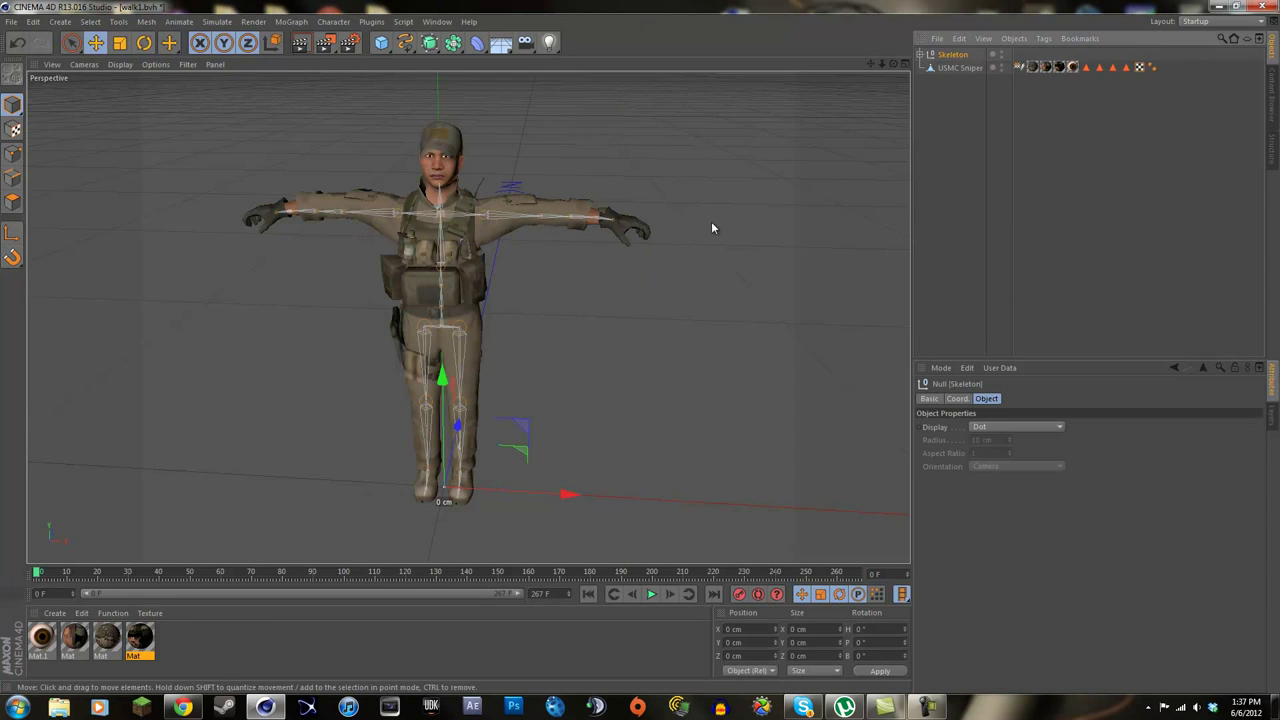
Check the new skeleton's fit from the side and move Skeleton below USMC Sniper in the object hierarchy.
drag(893, 64, 638, 351)
mouse_move(640, 352)
mouse_down()
mouse_move(656, 352)
mouse_move(640, 352)
mouse_up()
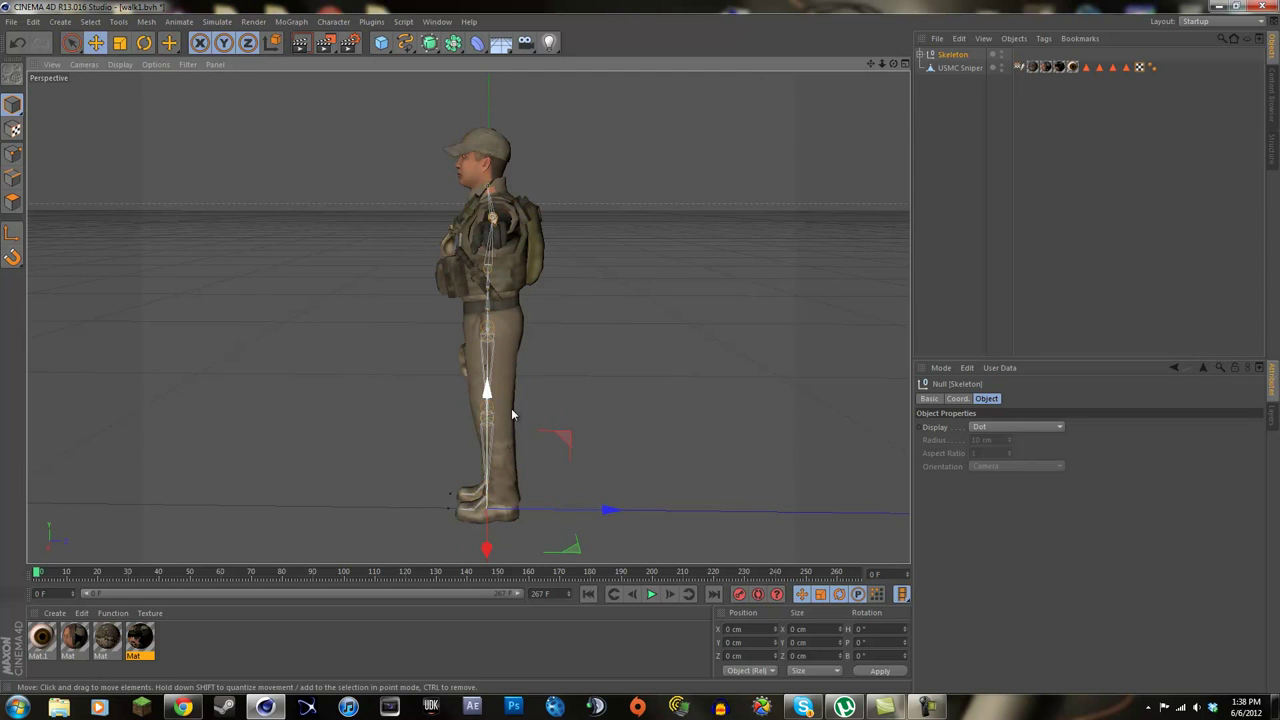
drag(948, 76, 954, 81)
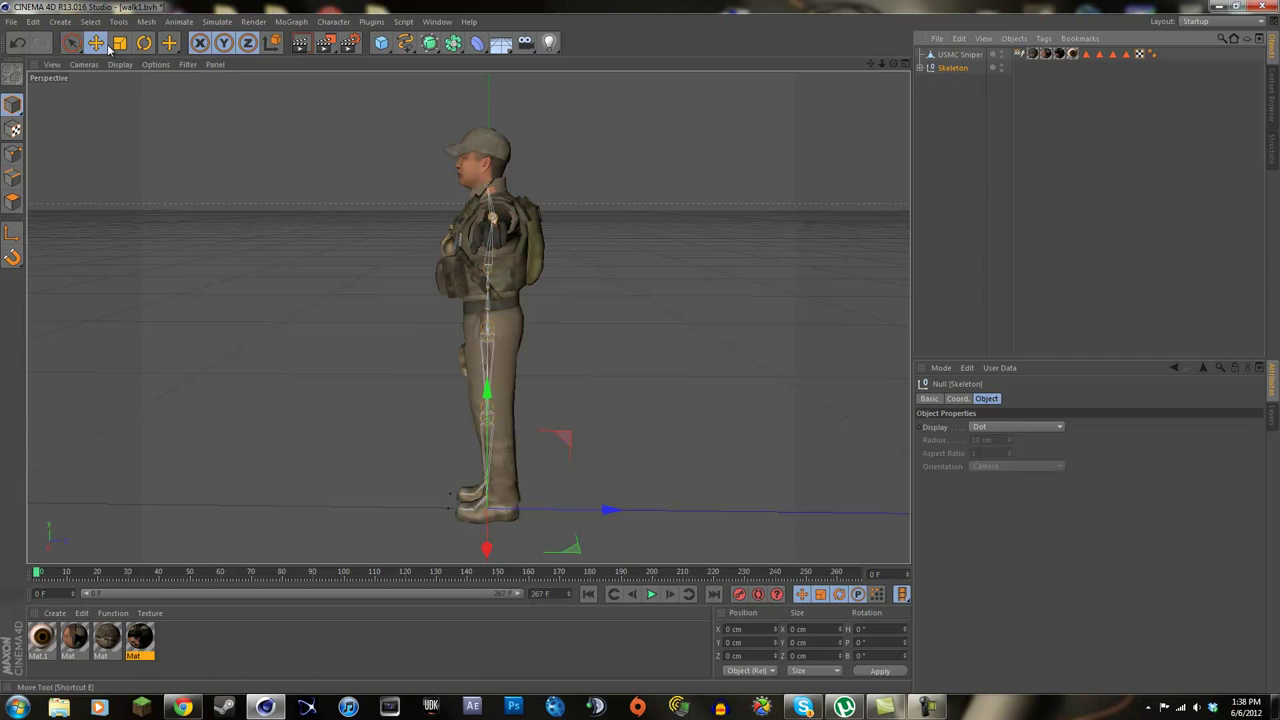
Tilt the Skeleton to a pitch of about 3.7° and shift it to about 3.15 cm in Z inside the body.
click(144, 43)
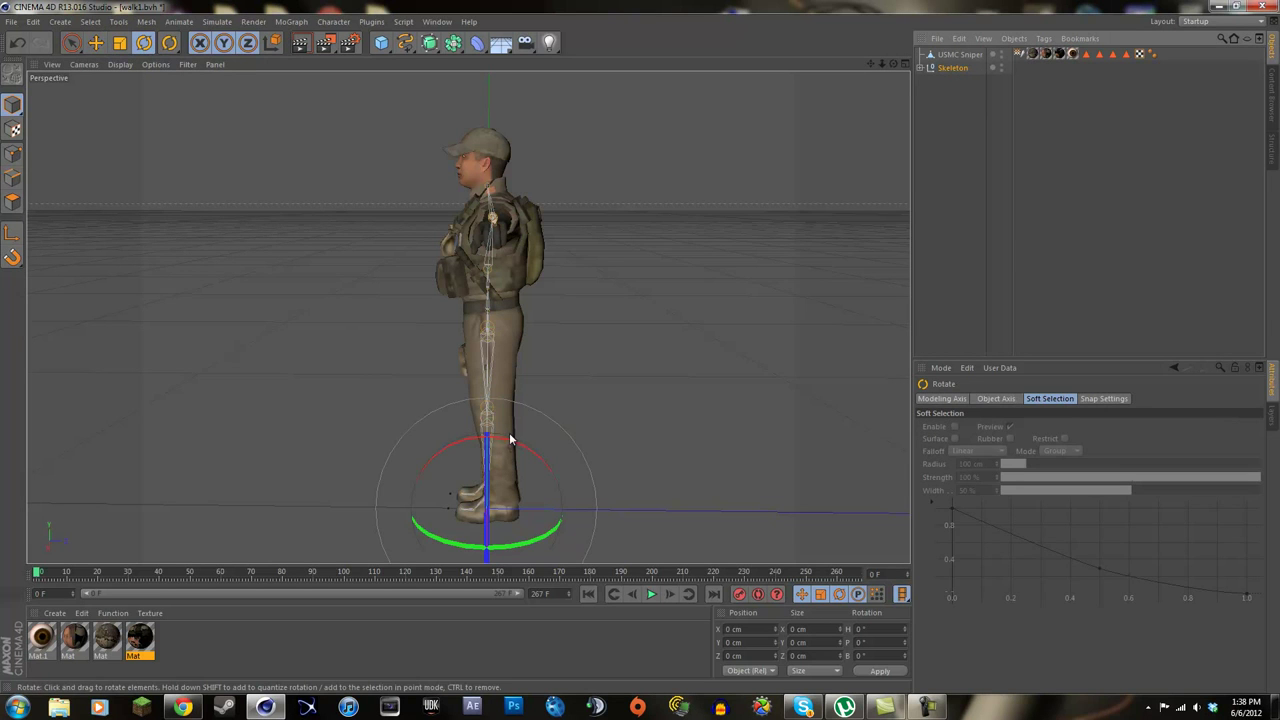
drag(530, 453, 523, 454)
click(96, 43)
drag(612, 510, 626, 514)
Reduce the Skeleton's pitch to about 3.0° as judged from the soldier's other side.
drag(893, 64, 640, 346)
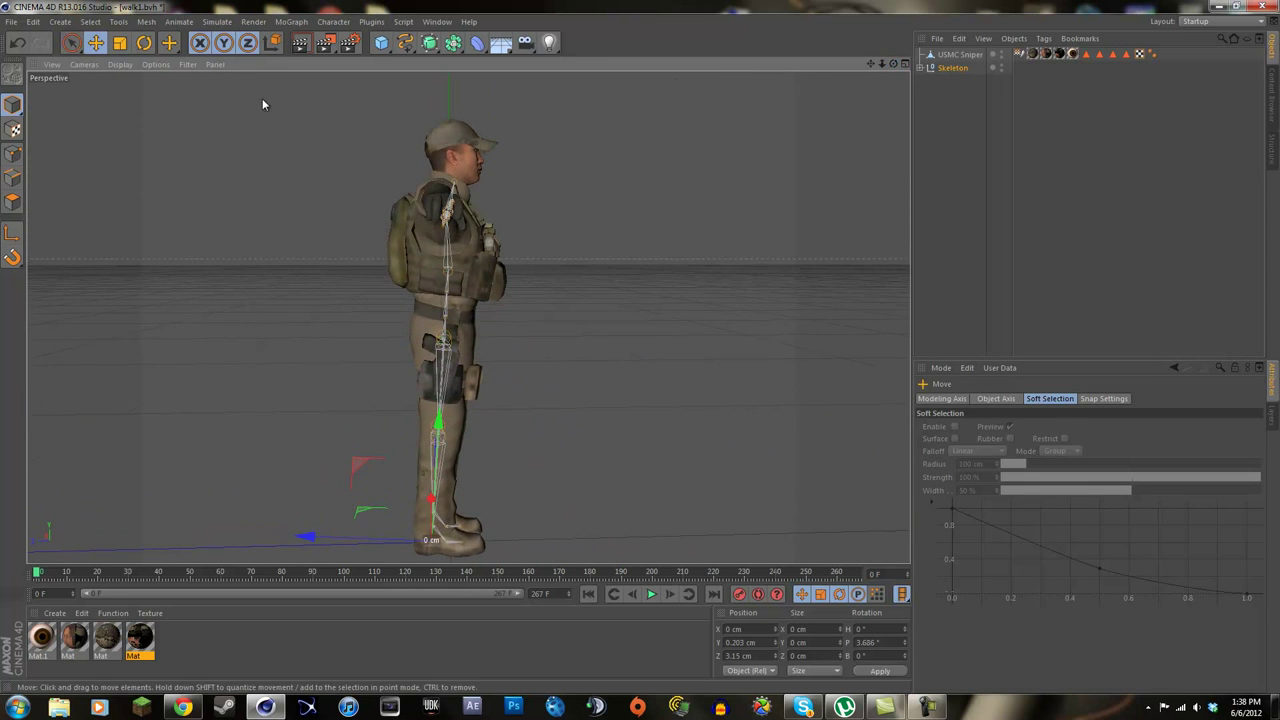
click(97, 44)
click(144, 43)
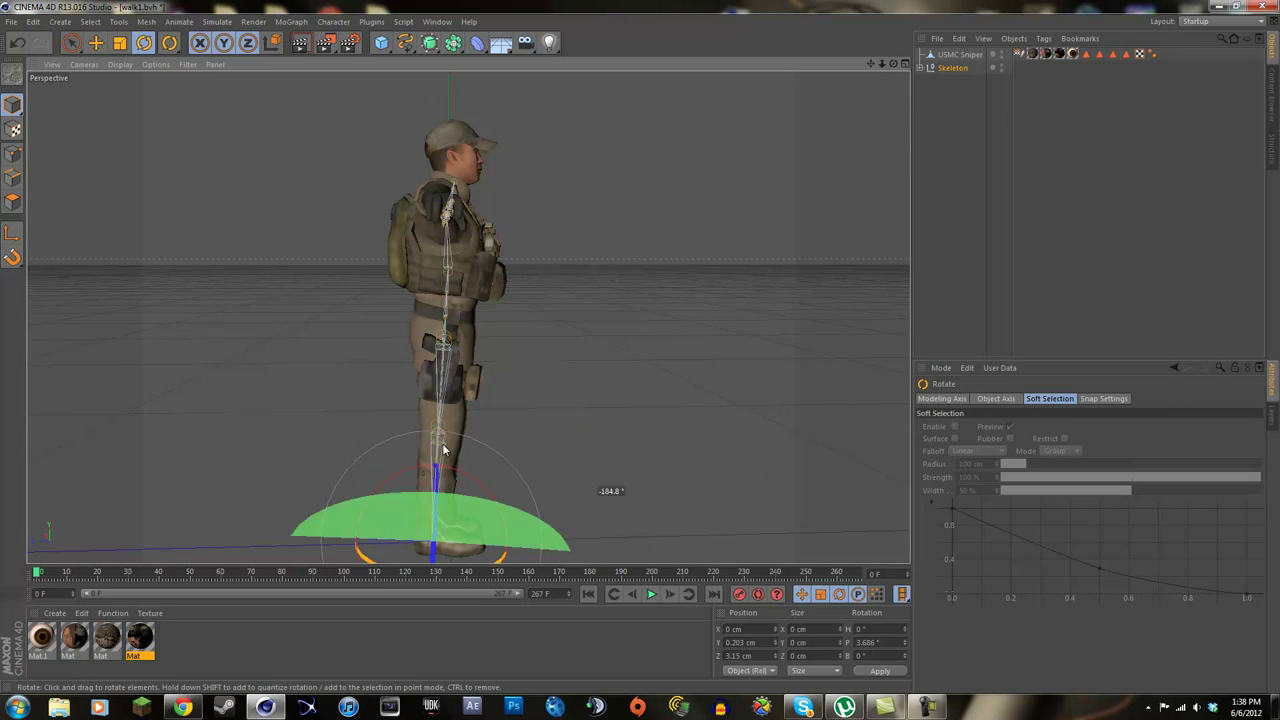
drag(464, 479, 463, 478)
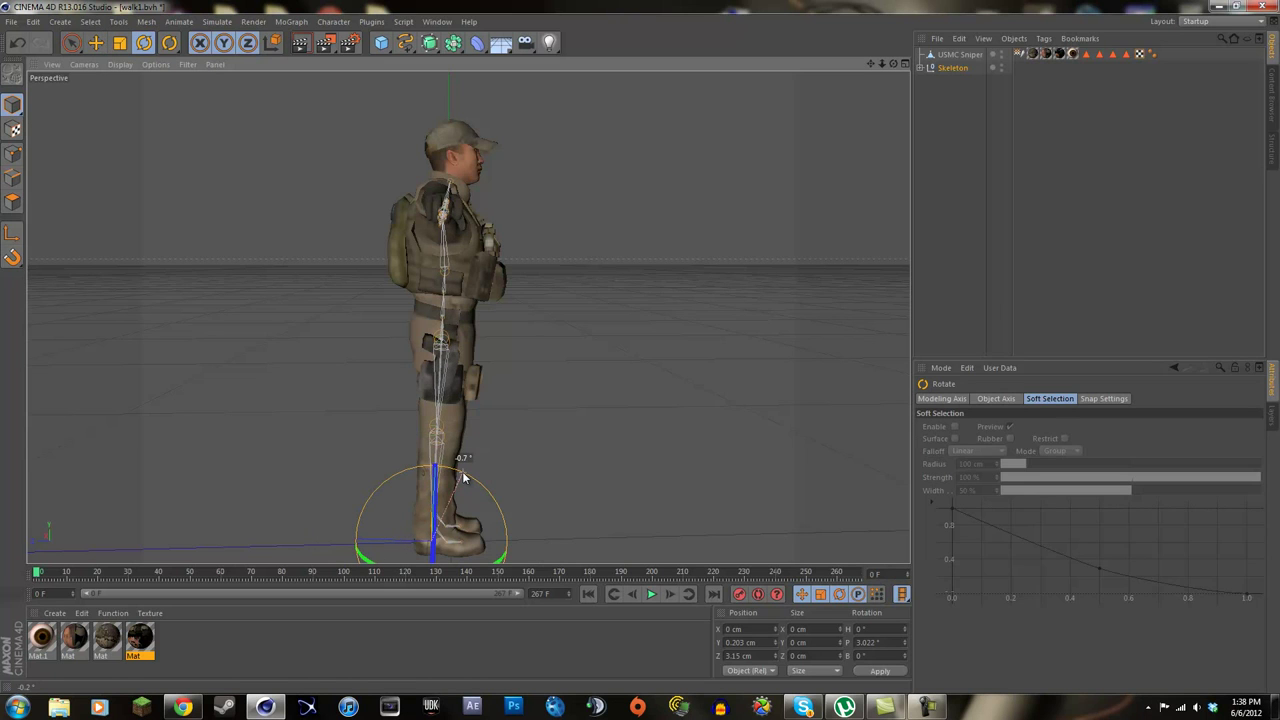
click(96, 43)
Expand the Skeleton hierarchy through root and the spine joints to LeftClavicleJoint, and select LeftShoulderJoint.
mouse_move(892, 64)
mouse_down()
mouse_move(630, 349)
mouse_move(642, 337)
mouse_move(641, 350)
mouse_up()
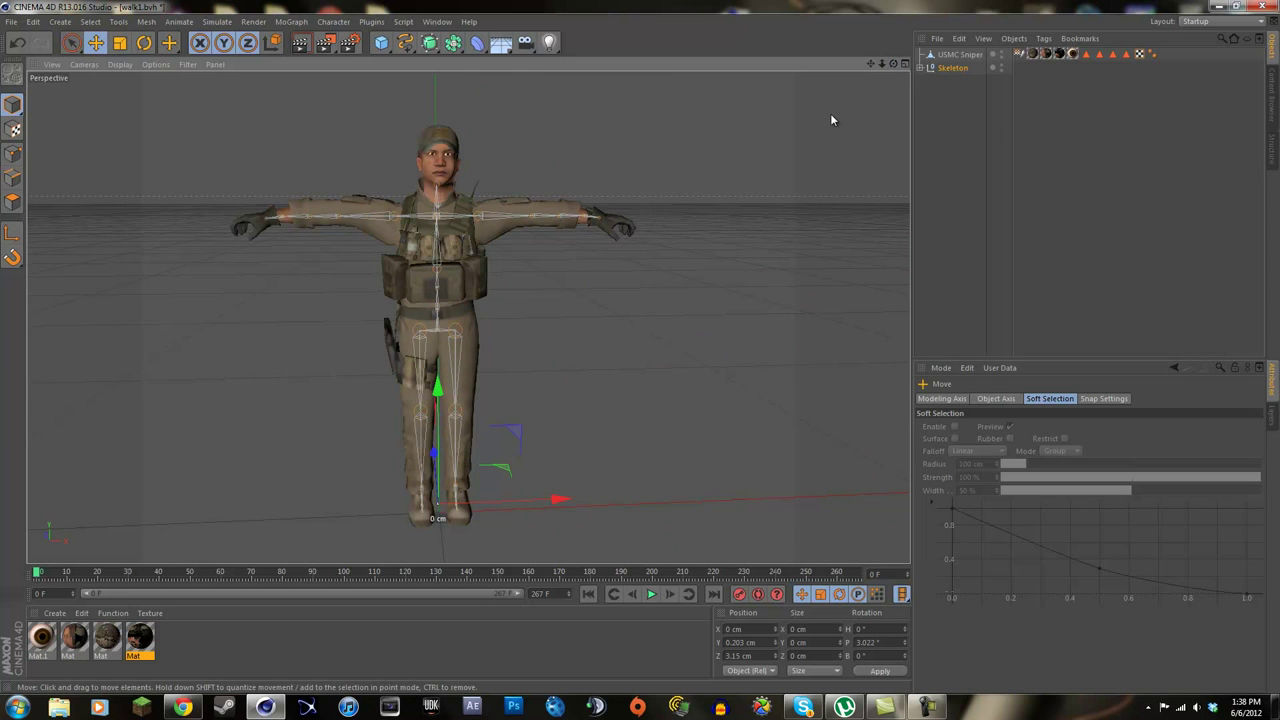
drag(893, 63, 641, 350)
click(921, 68)
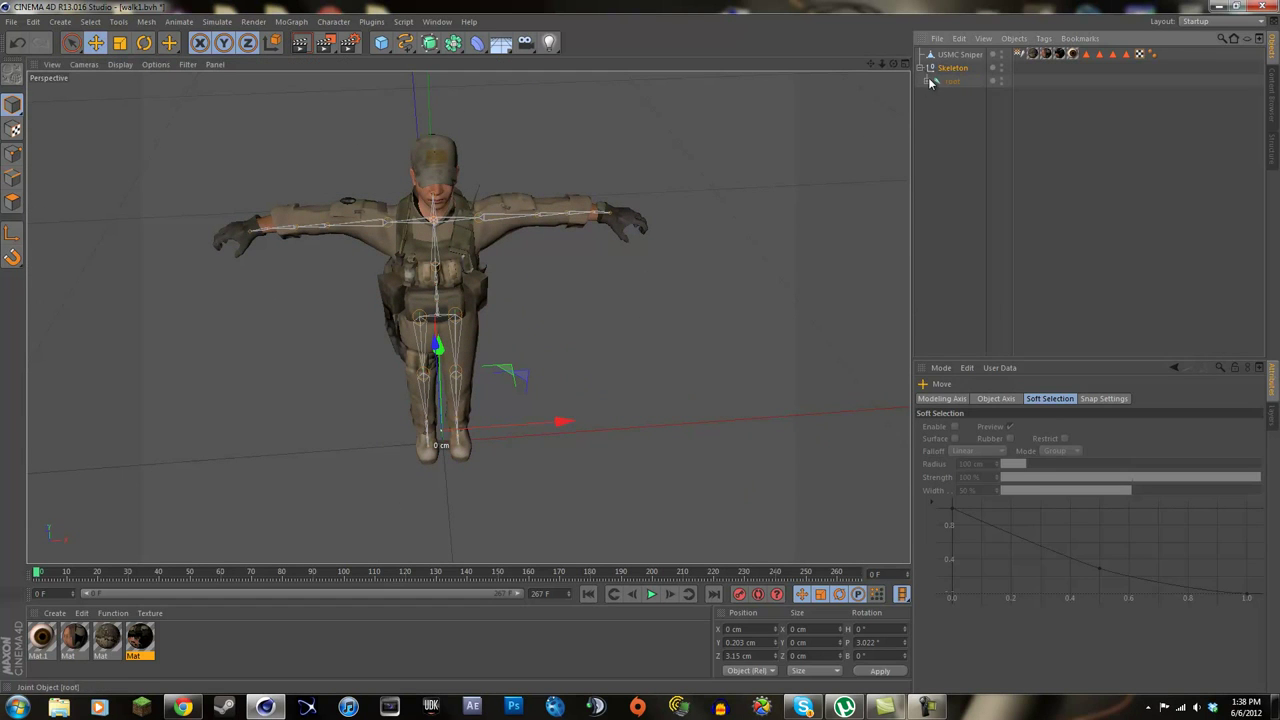
click(927, 81)
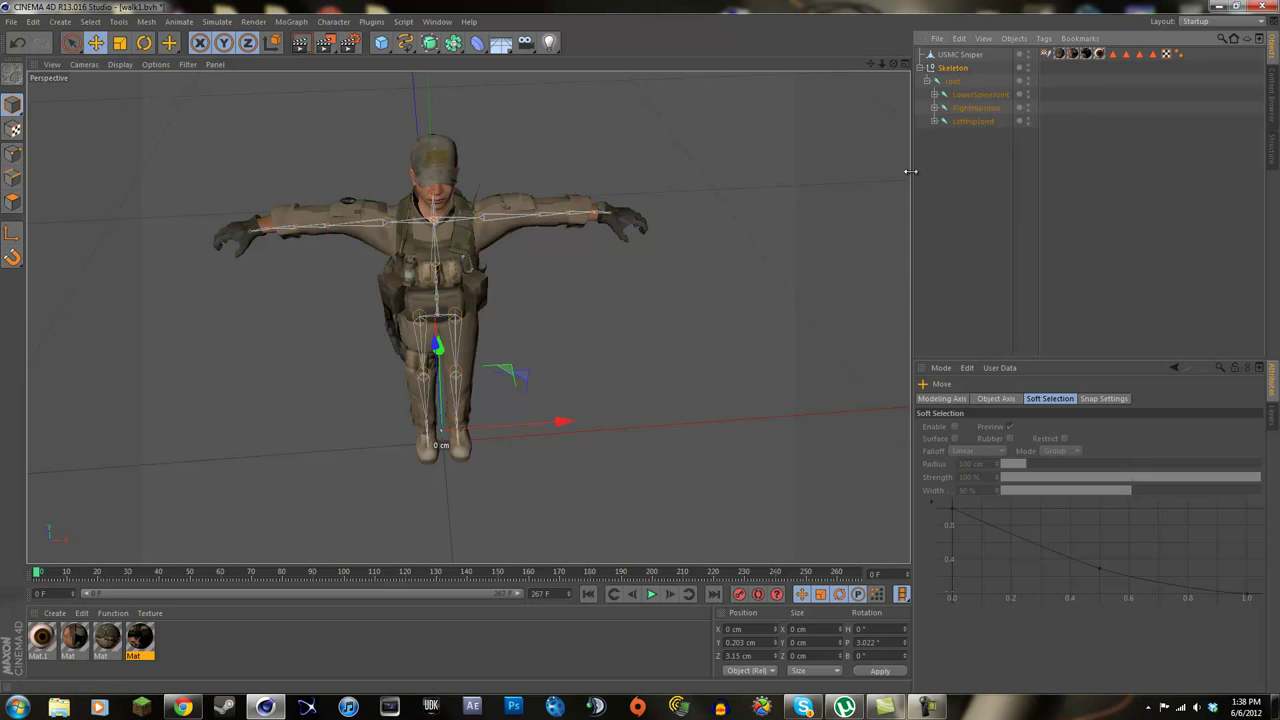
click(934, 95)
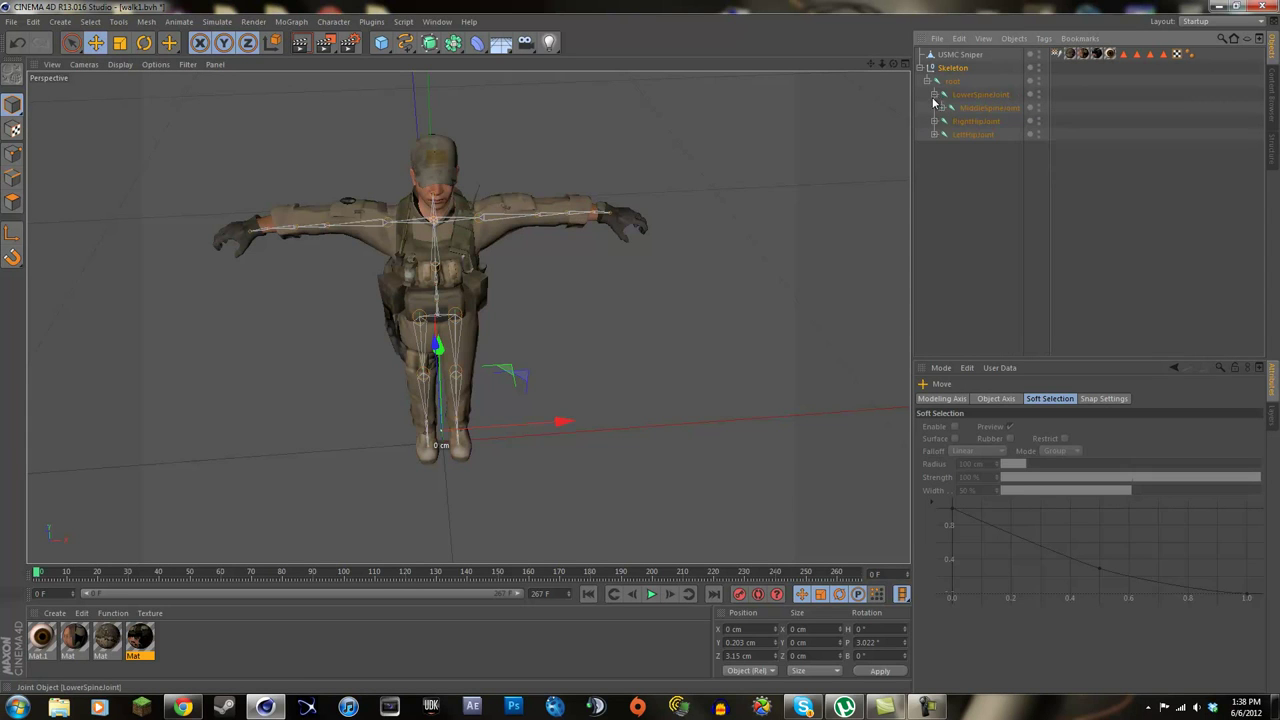
click(940, 108)
click(949, 121)
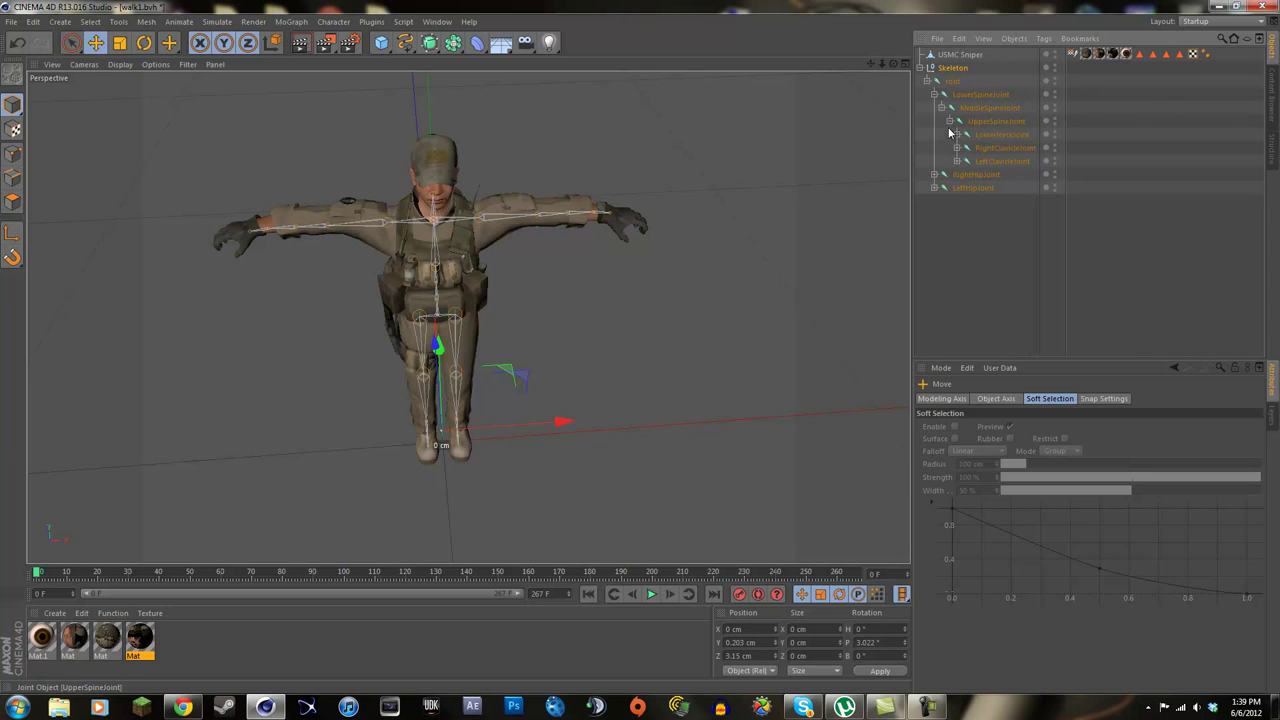
click(956, 158)
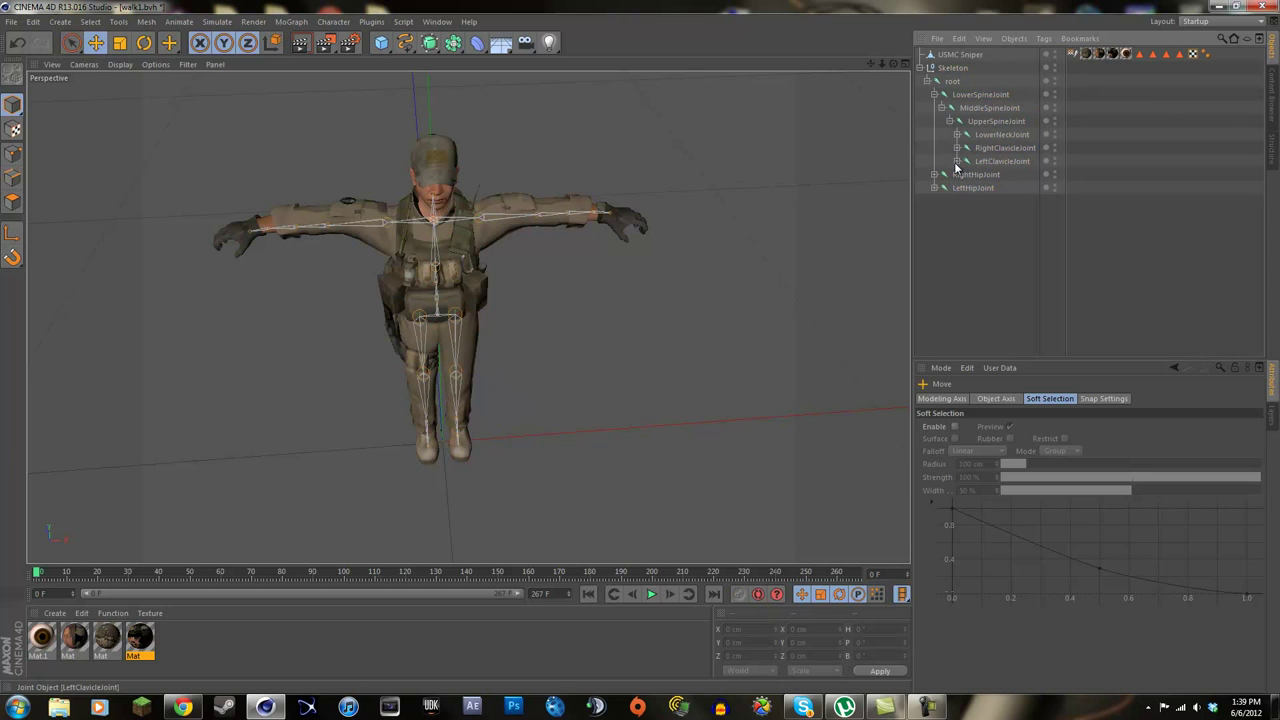
click(957, 161)
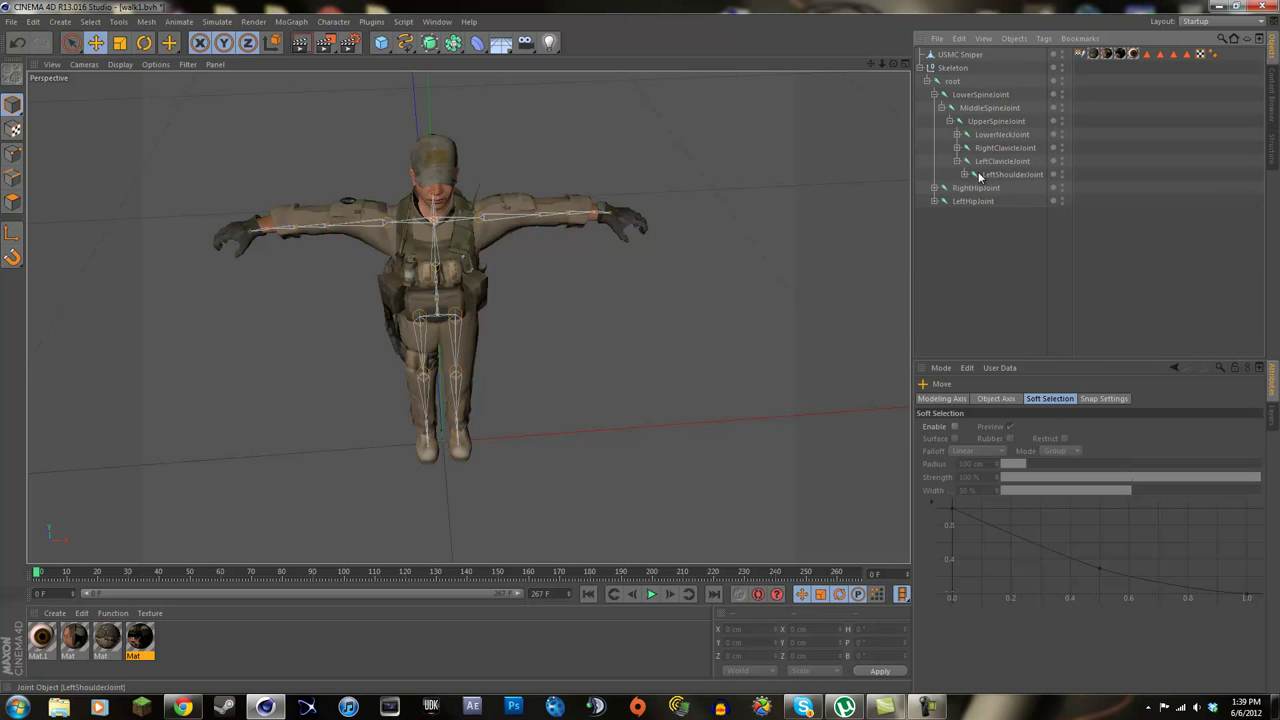
click(1000, 175)
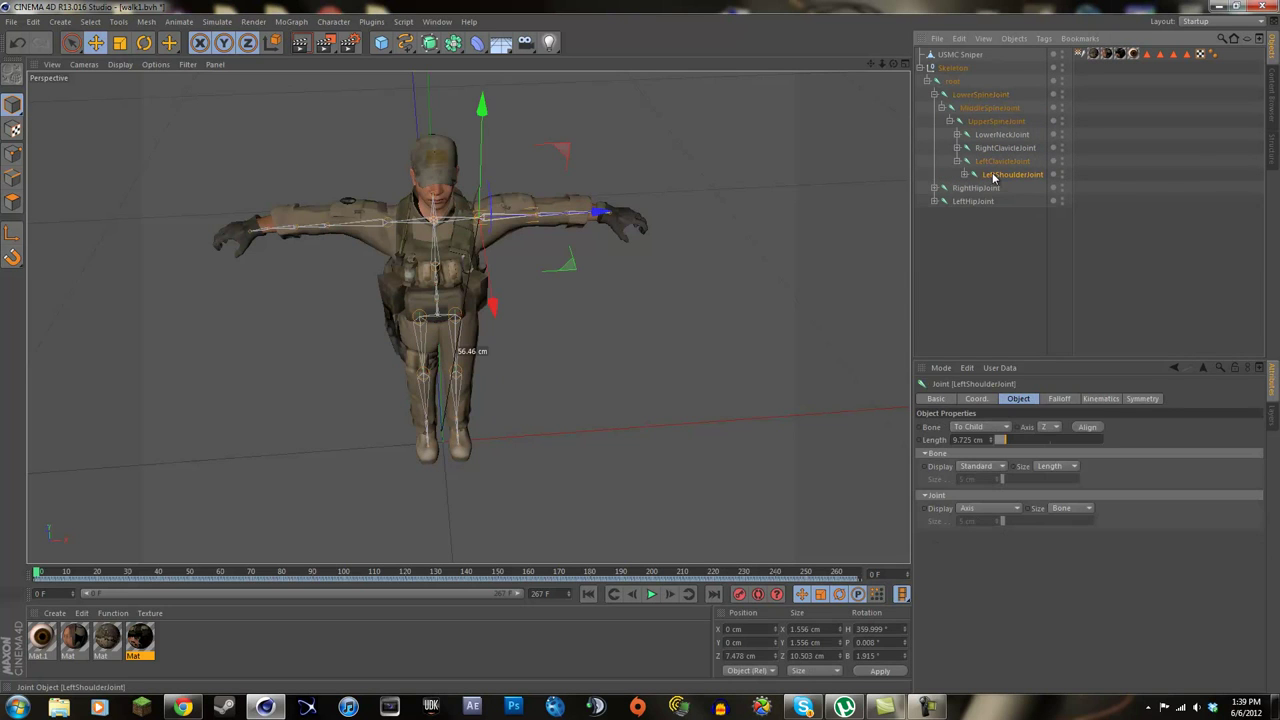
Show the Rotate handles on the left shoulder joint, expand its child joint, and inspect the arm alignment.
click(144, 42)
drag(893, 64, 508, 284)
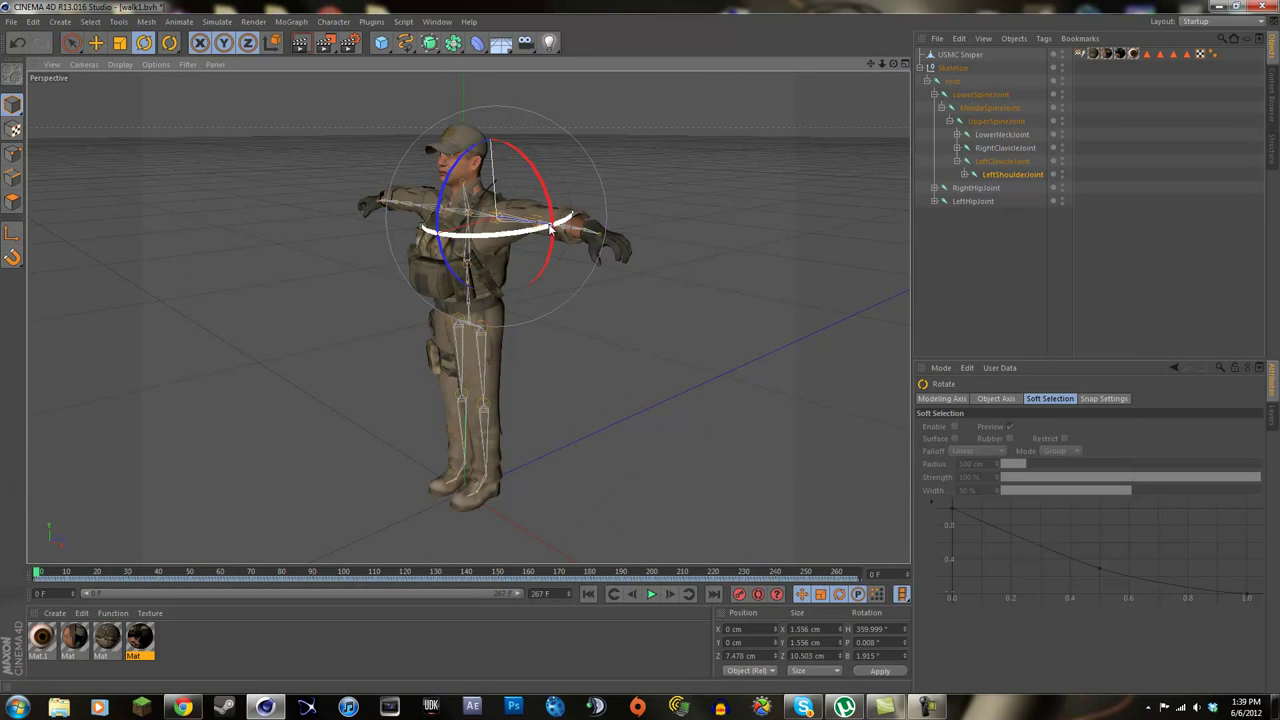
click(965, 176)
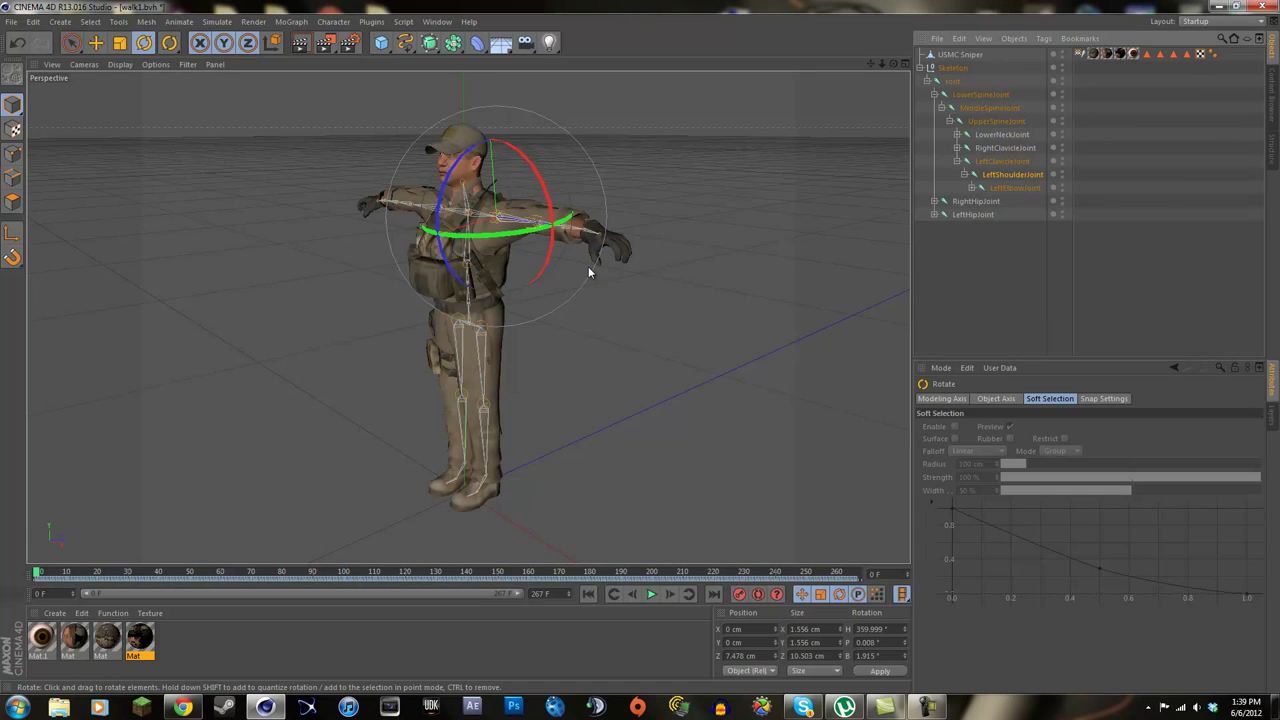
drag(893, 66, 642, 345)
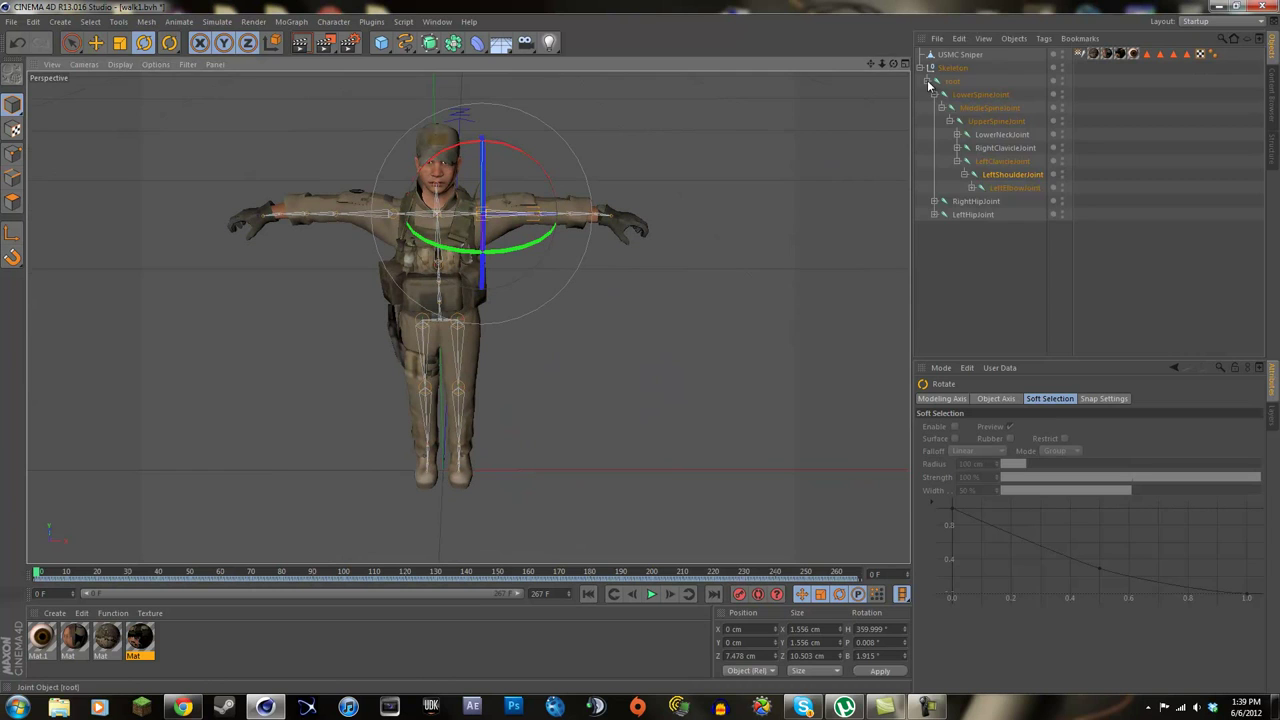
Collapse the Skeleton hierarchy and clear the object selection.
click(929, 82)
click(930, 67)
click(944, 130)
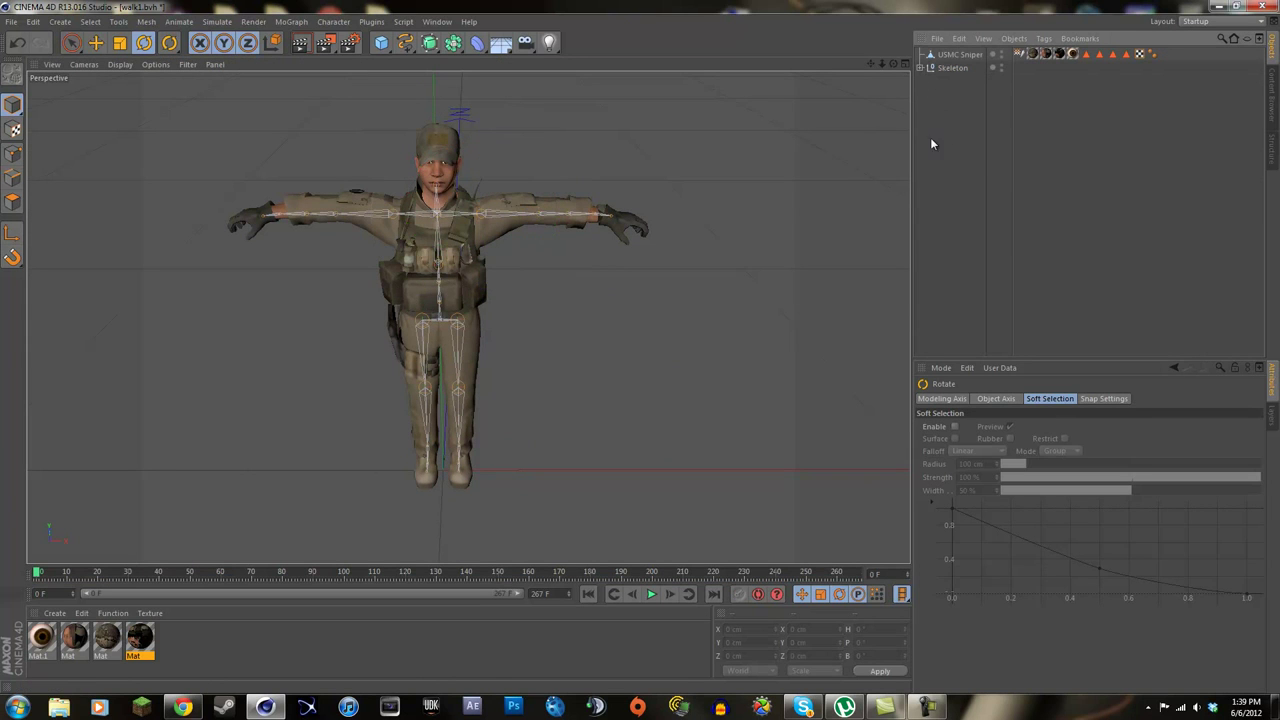
drag(894, 63, 640, 349)
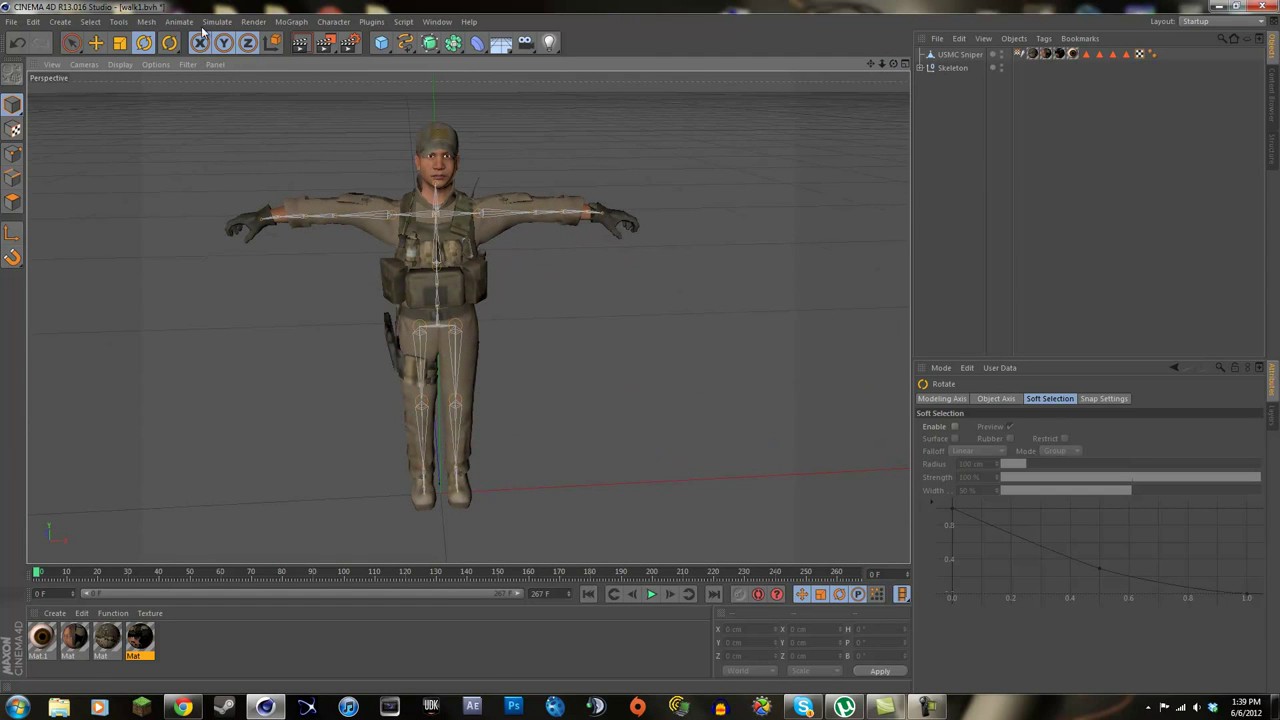
click(290, 21)
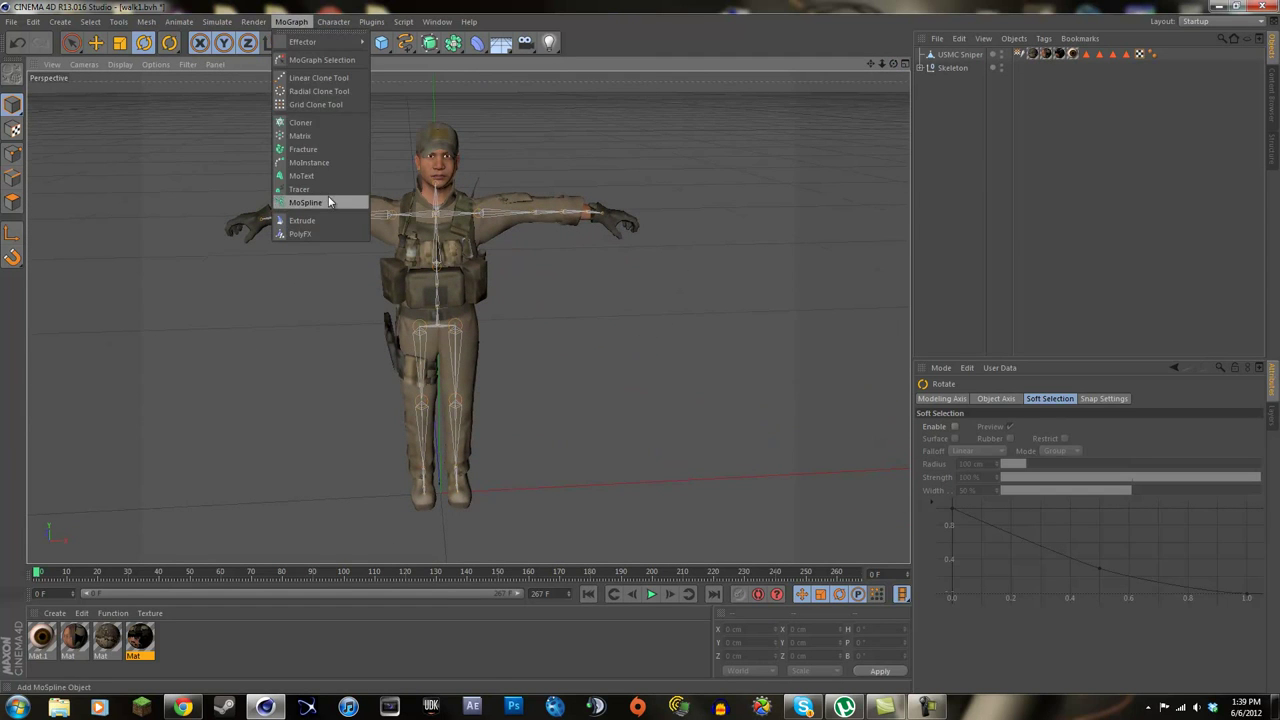
Add a Skin object and make it a child of the USMC Sniper mesh.
mouse_move(333, 21)
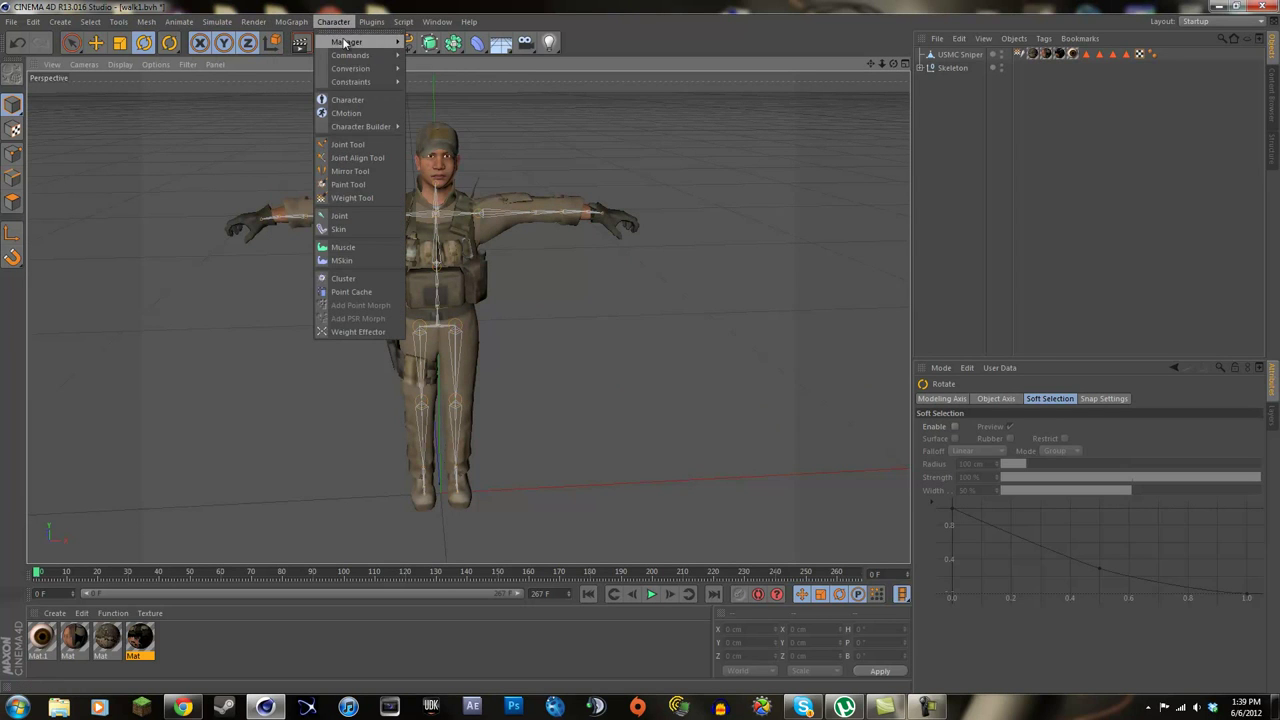
click(340, 230)
drag(937, 59, 956, 69)
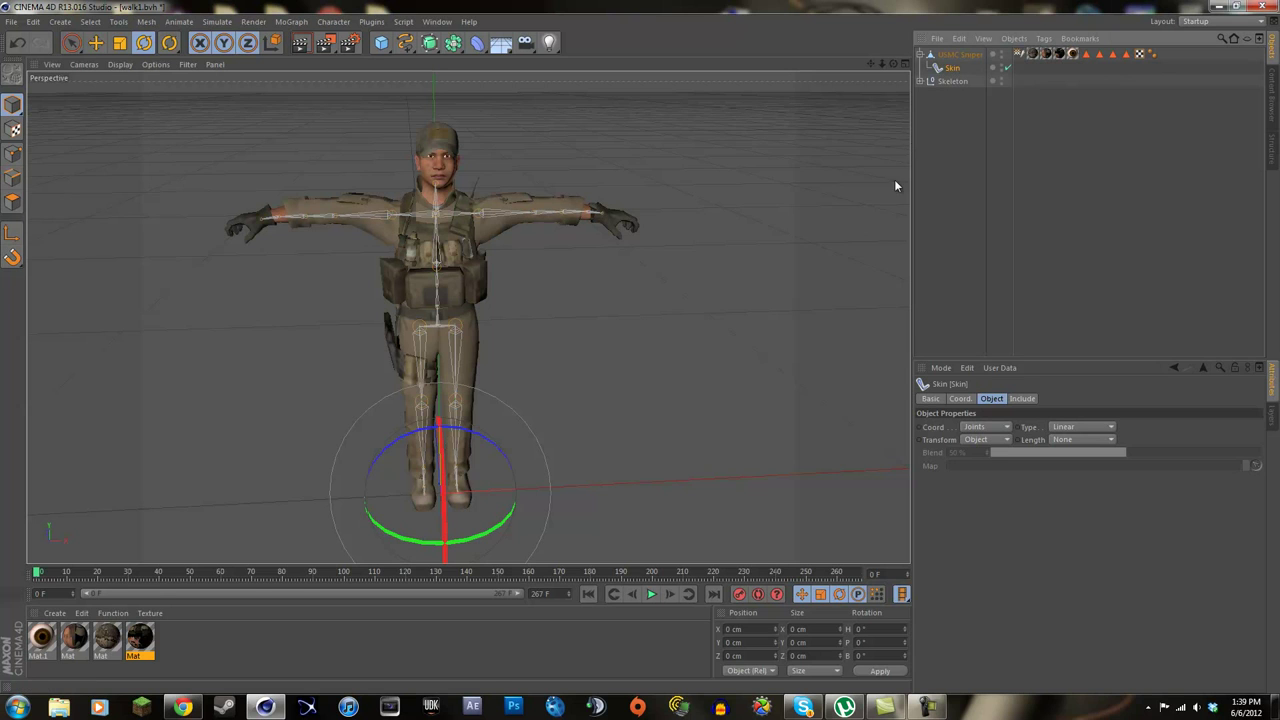
Select the Skeleton with all its children together with Skin and USMC Sniper, bind them, and clear the selection.
right_click(949, 79)
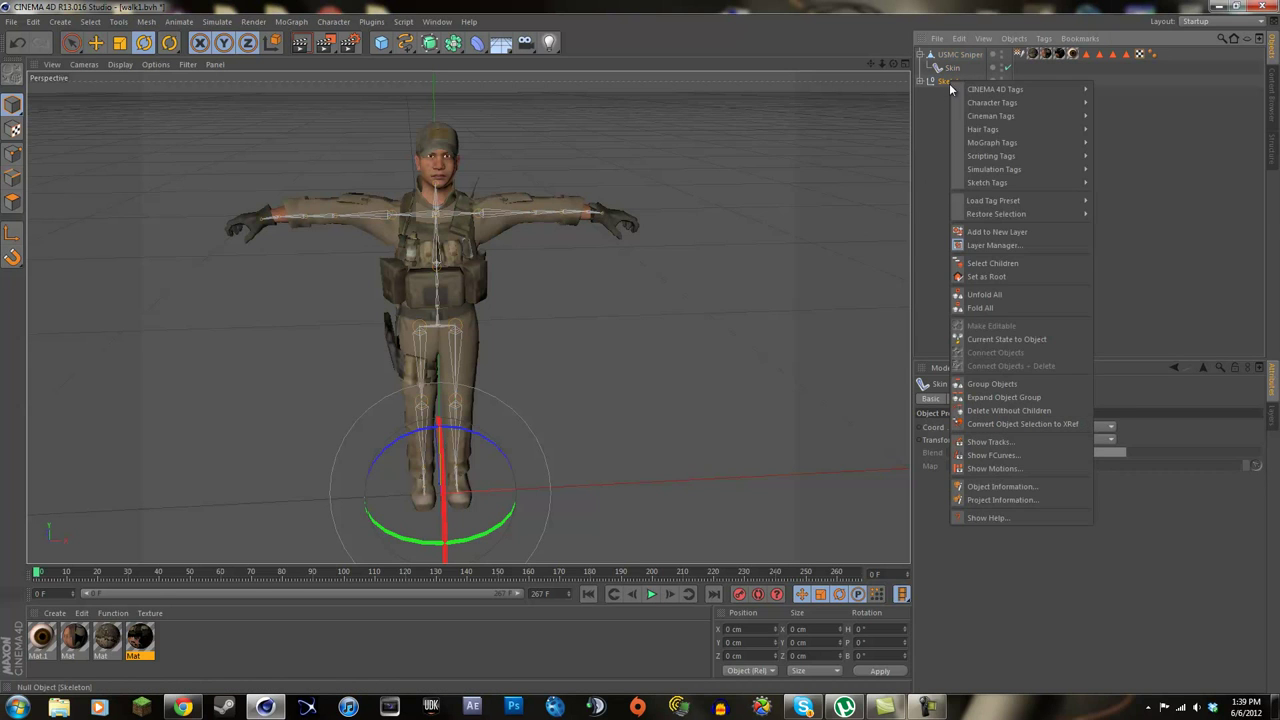
click(1041, 265)
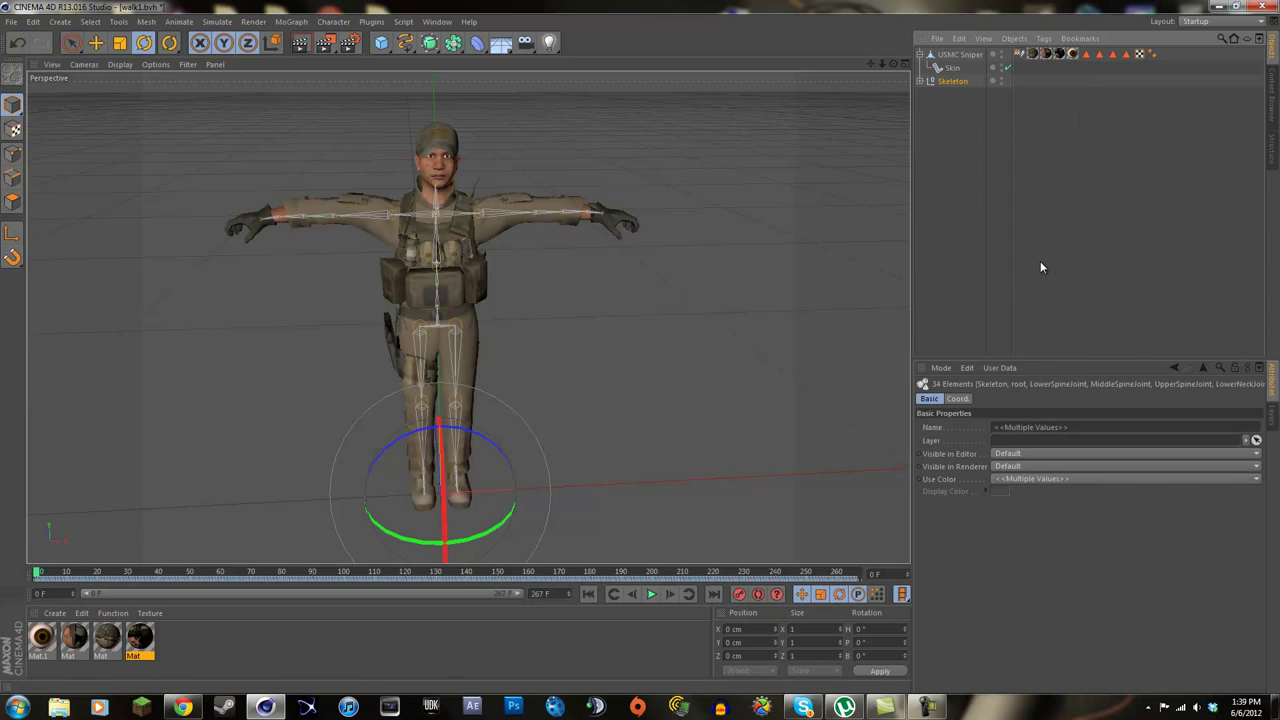
ctrl+click(952, 67)
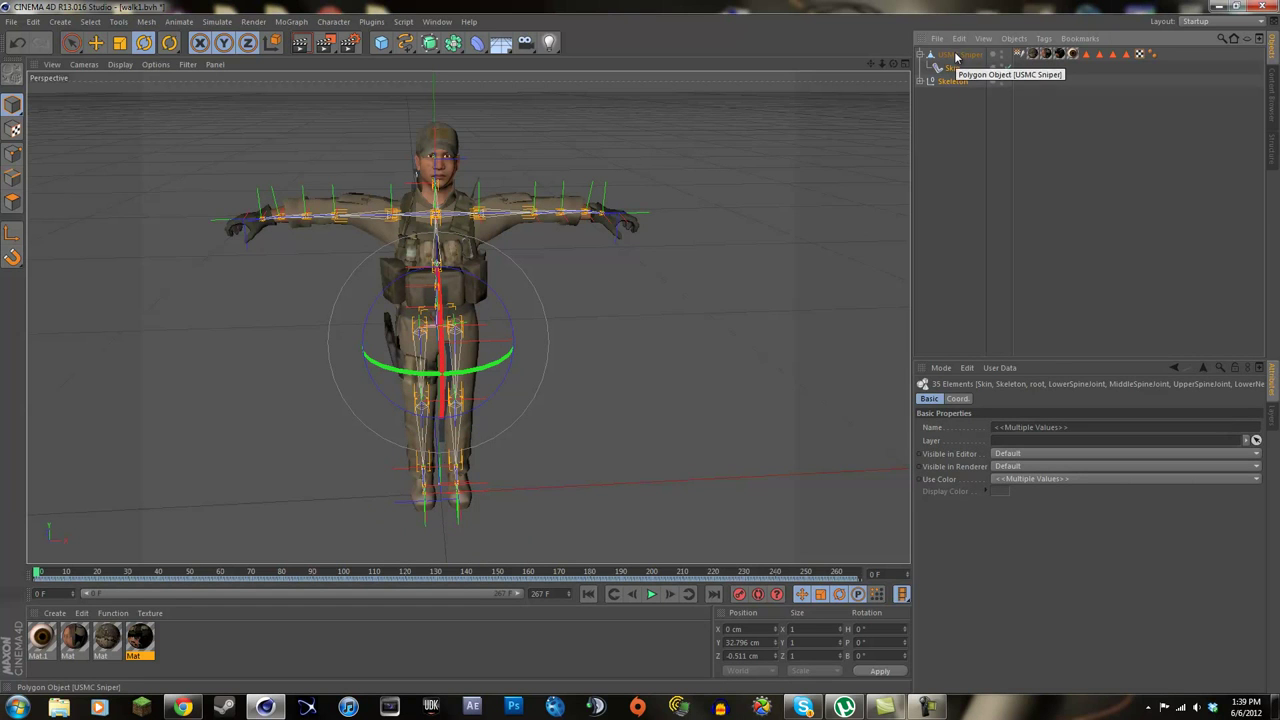
ctrl+click(955, 55)
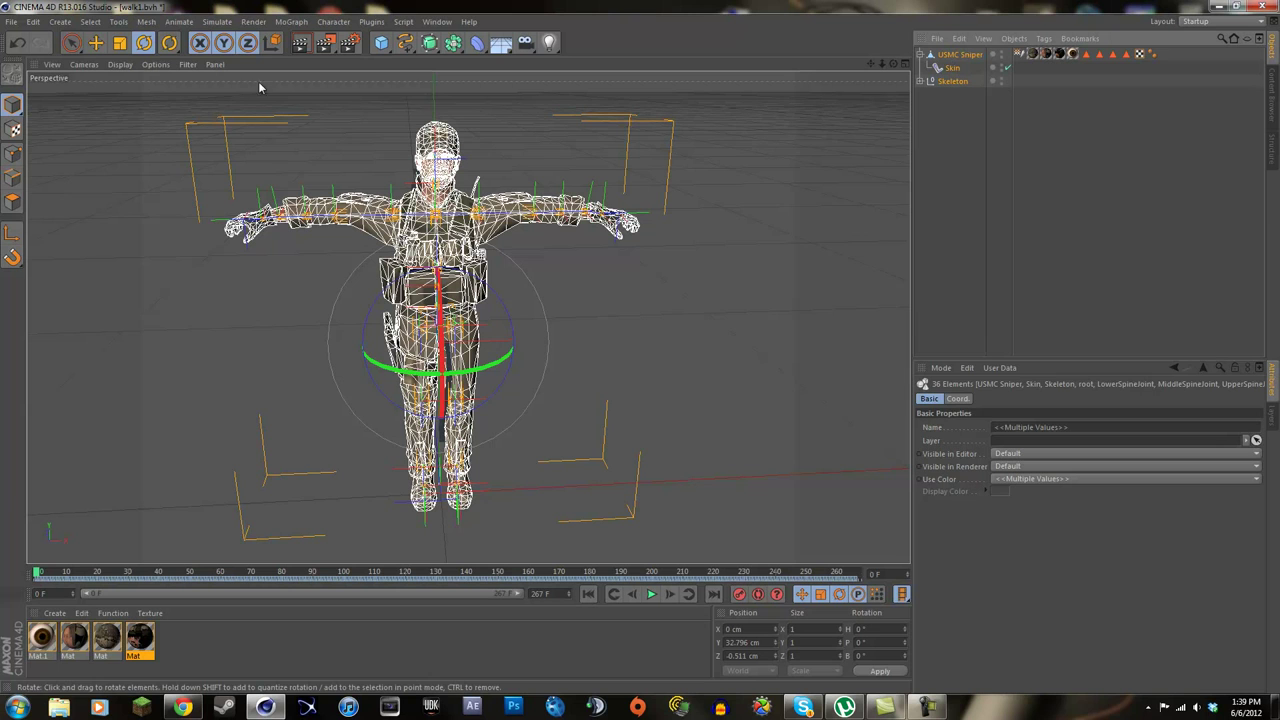
click(345, 23)
mouse_move(358, 58)
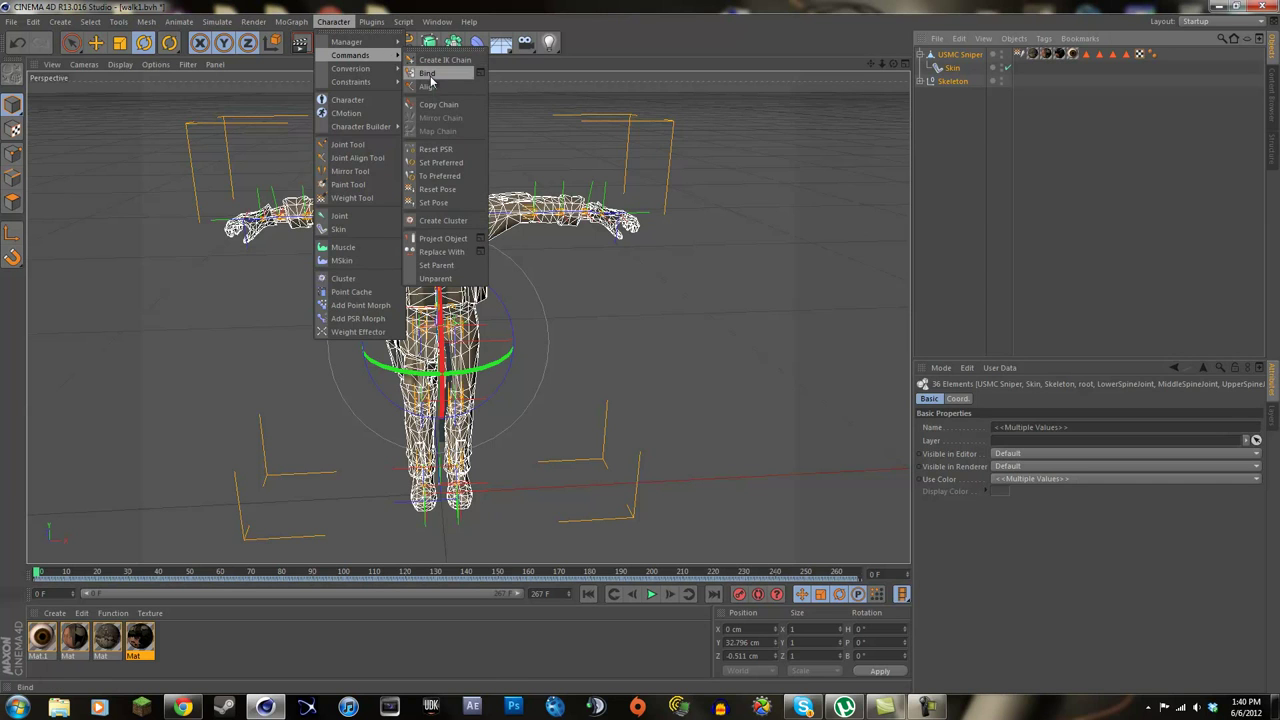
click(429, 74)
click(980, 163)
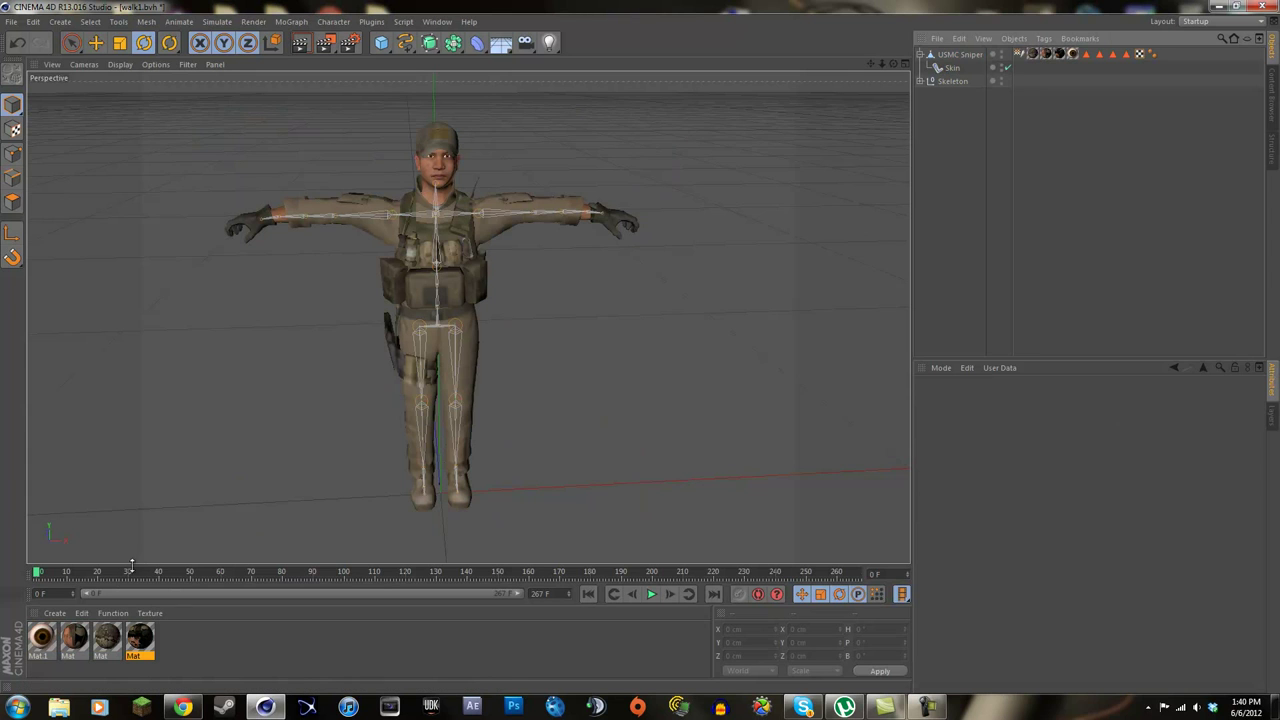
Scrub the animation through frames 76, 81 and 146 from different angles to examine how the soldier mesh follows the skeleton.
drag(42, 574, 270, 575)
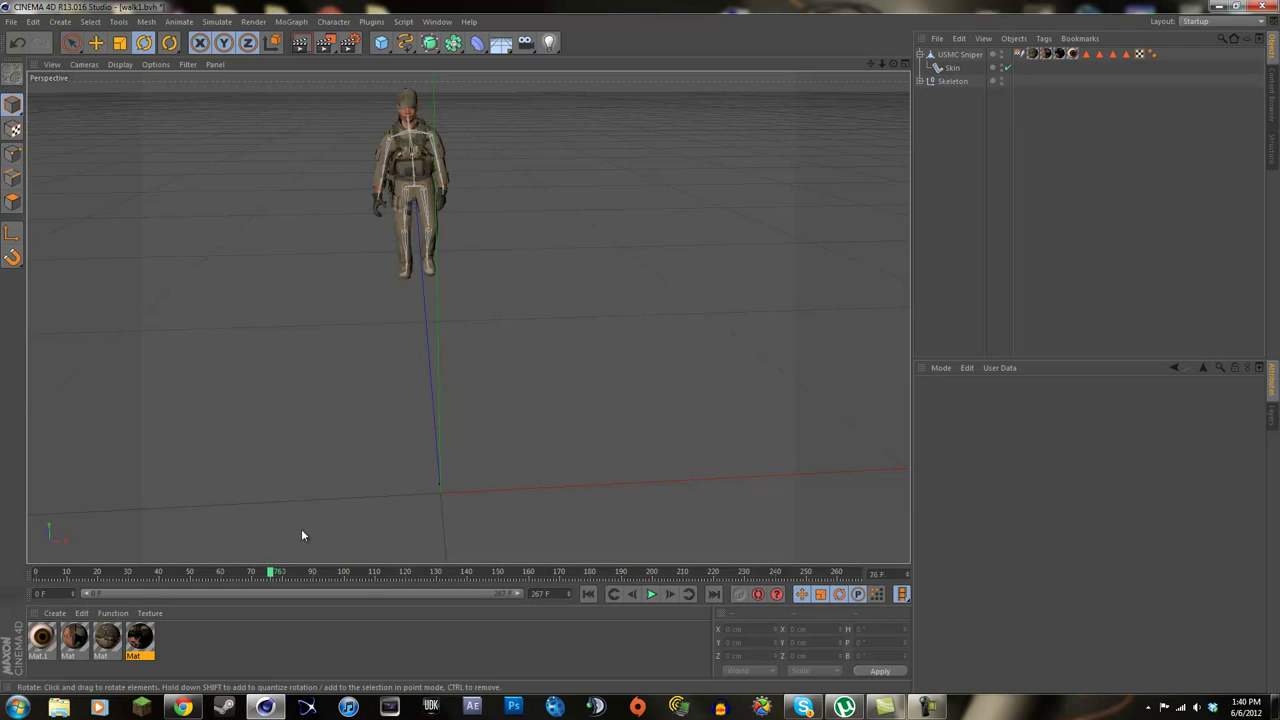
drag(893, 63, 640, 351)
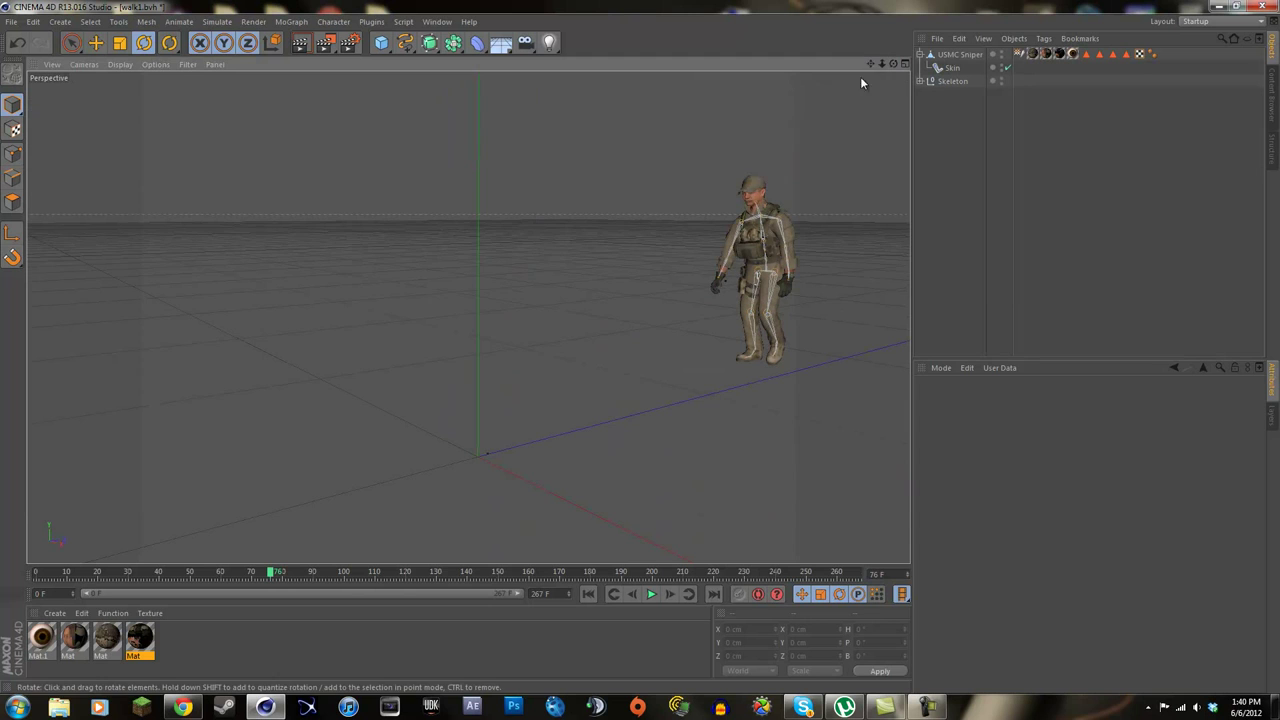
drag(869, 63, 683, 335)
mouse_move(276, 578)
mouse_down()
mouse_move(94, 579)
mouse_move(321, 580)
mouse_move(247, 580)
mouse_move(286, 580)
mouse_up()
drag(895, 67, 640, 347)
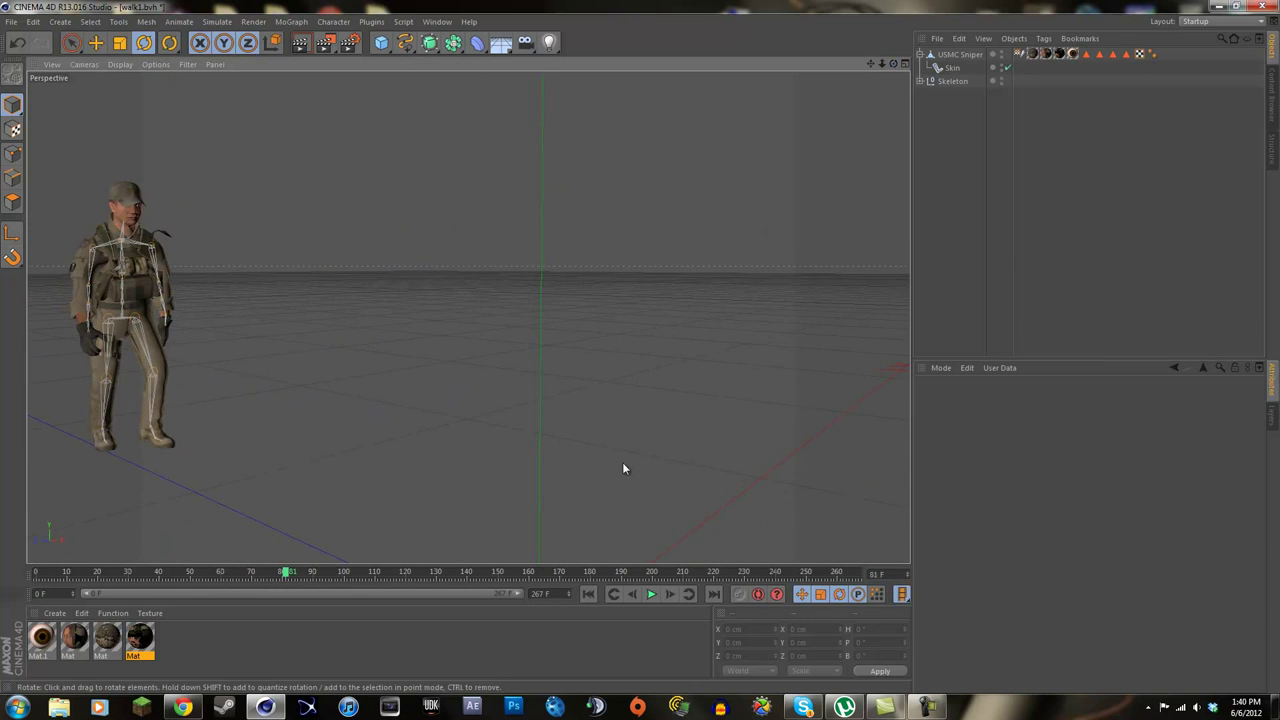
drag(287, 572, 484, 583)
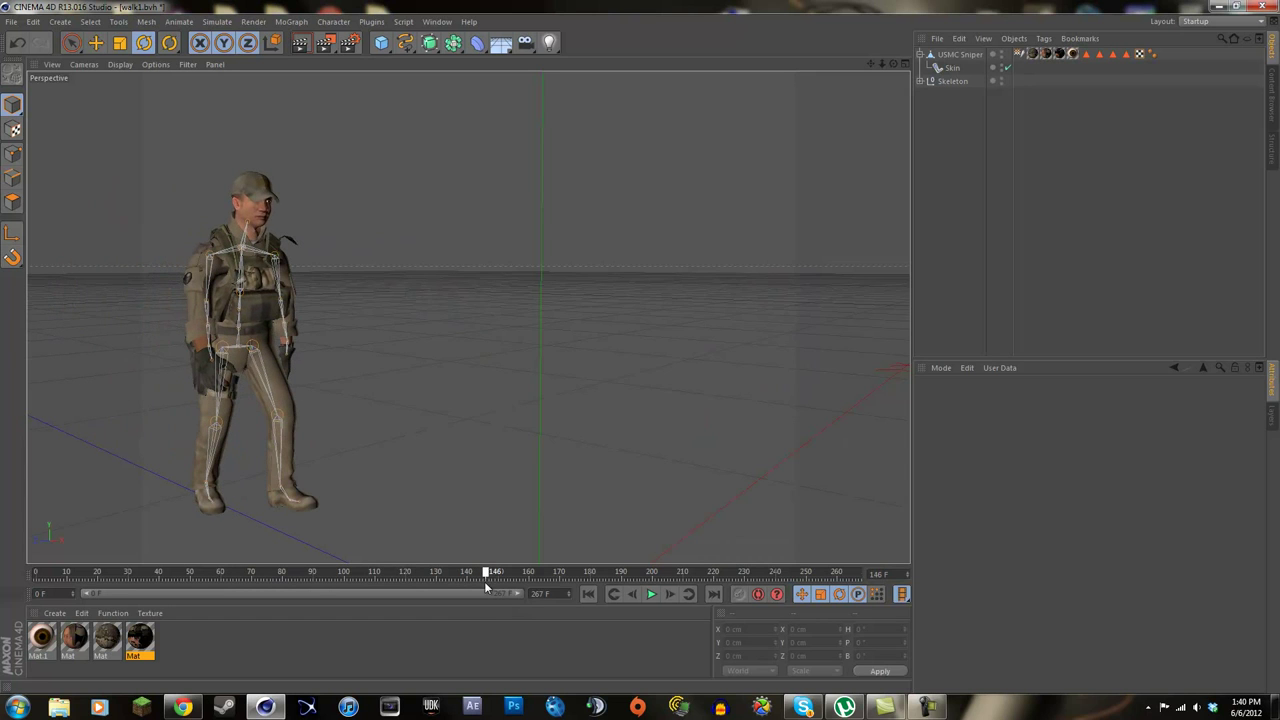
Examine the USMC Sniper wireframe at frame 152, clear the selection, and scrub the walk back and forth to frame 180.
click(962, 54)
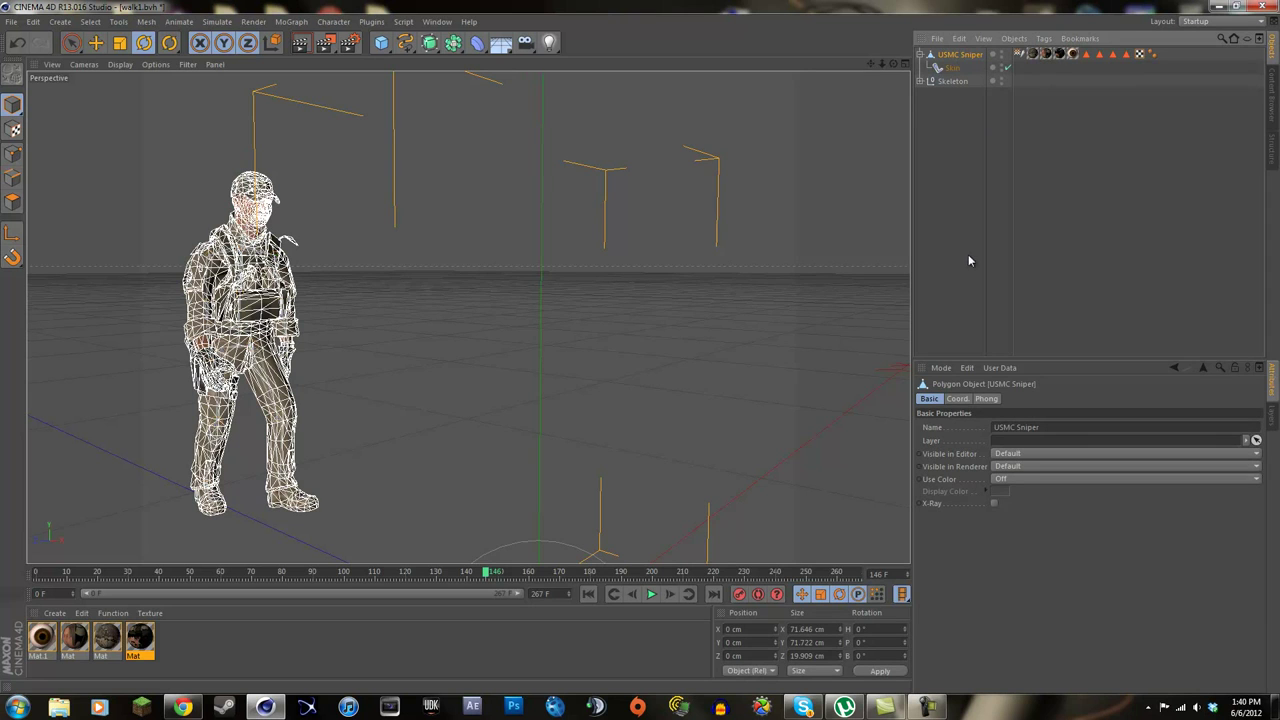
mouse_move(485, 573)
mouse_down()
mouse_move(478, 562)
mouse_move(504, 571)
mouse_up()
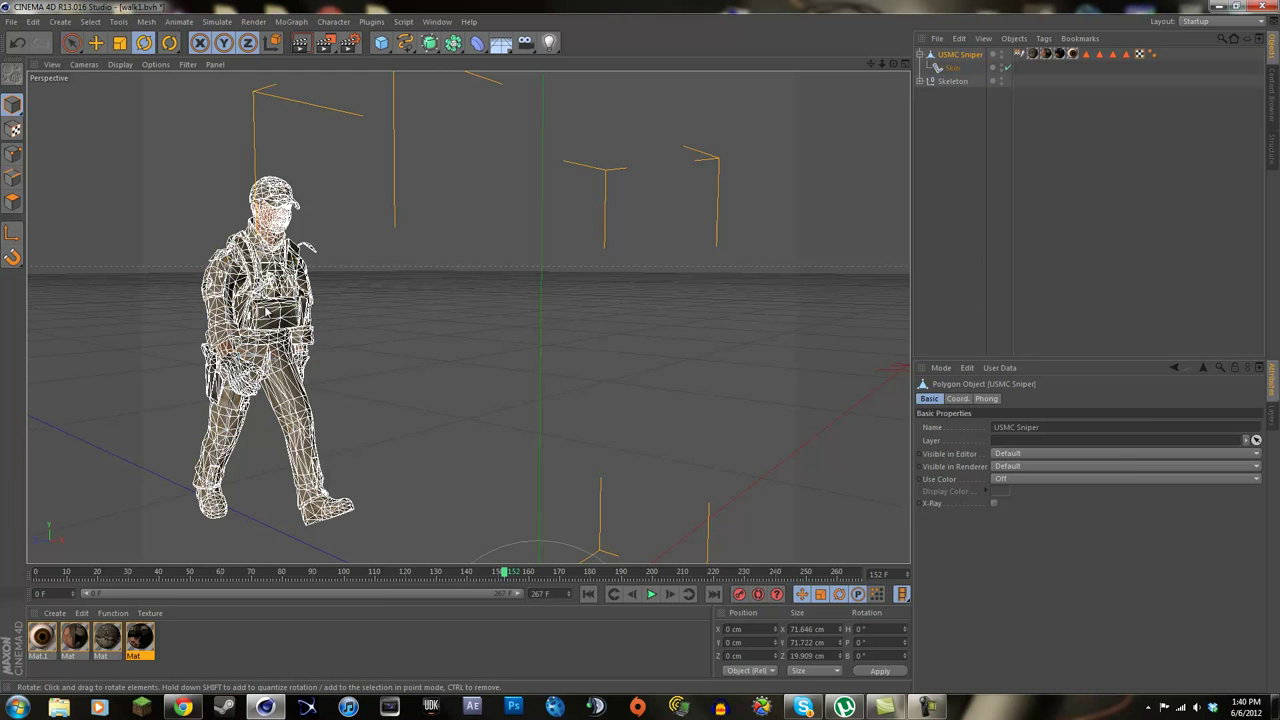
click(425, 387)
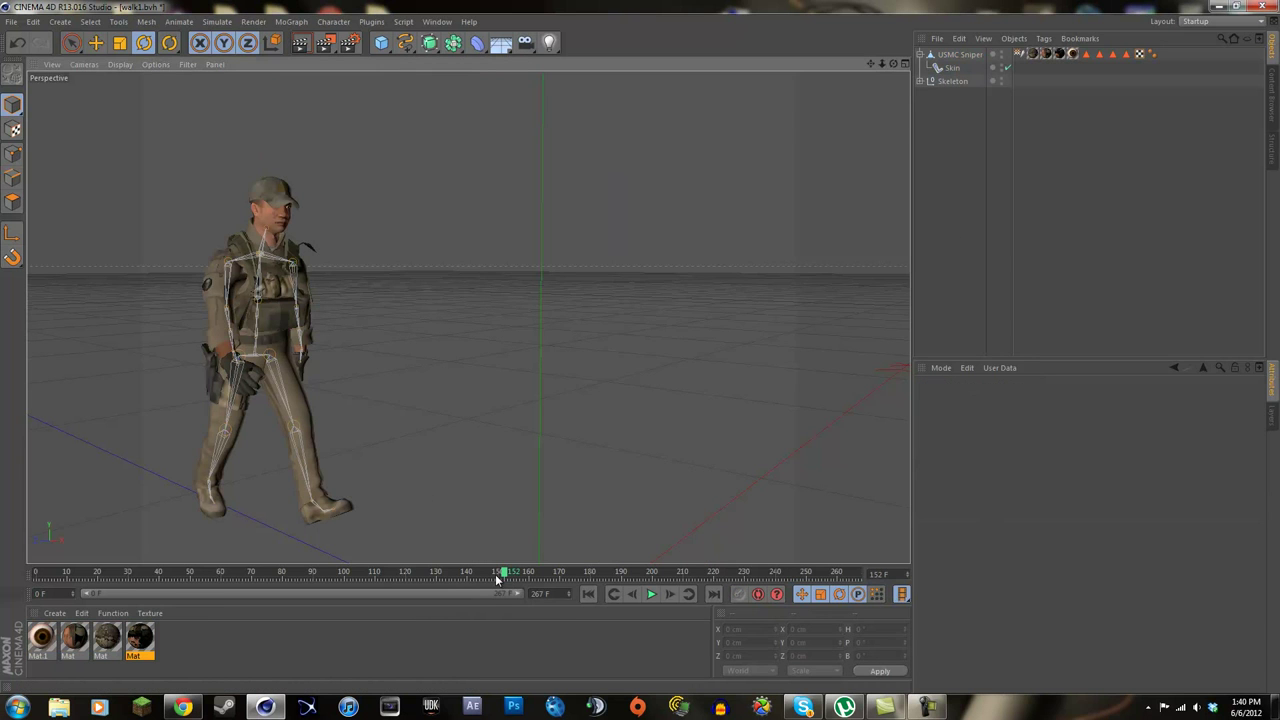
drag(496, 577, 383, 581)
mouse_move(495, 573)
mouse_down()
mouse_move(425, 573)
mouse_move(676, 572)
mouse_up()
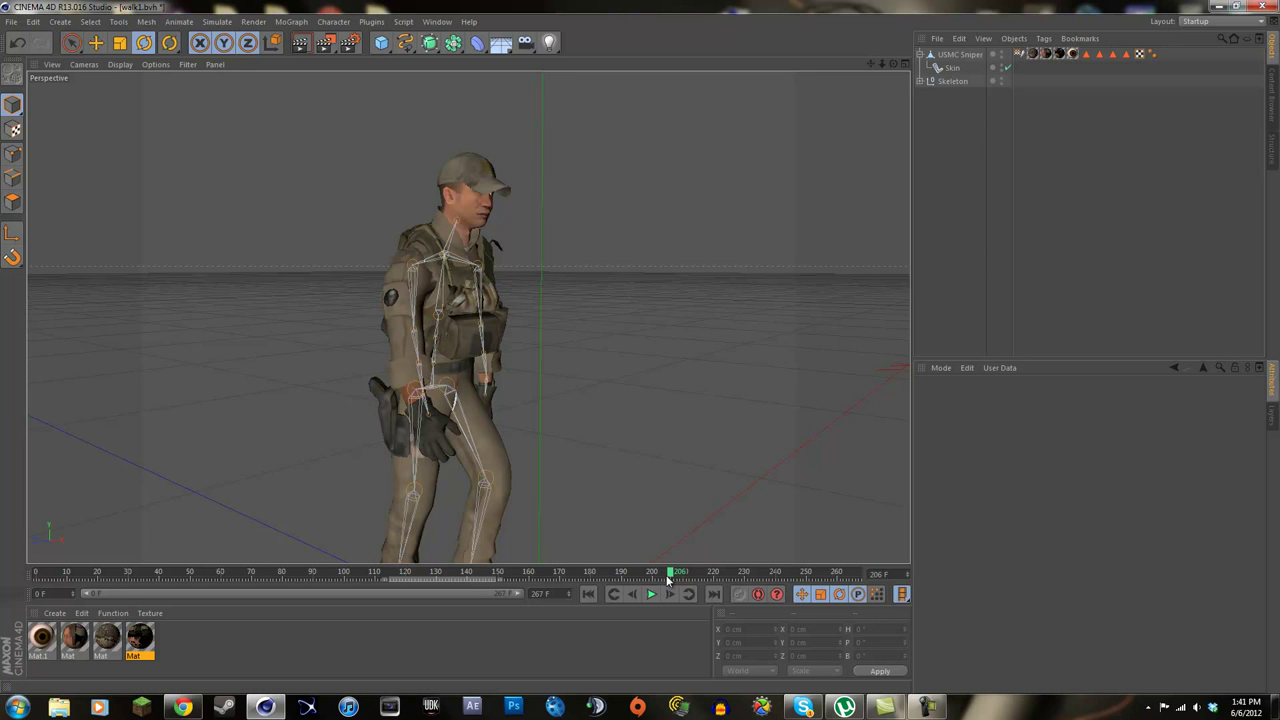
drag(662, 577, 768, 593)
Examine the bound soldier's pose at frame 180 from closer and farther views, and look at the render output settings.
scroll(591, 489, down, 4)
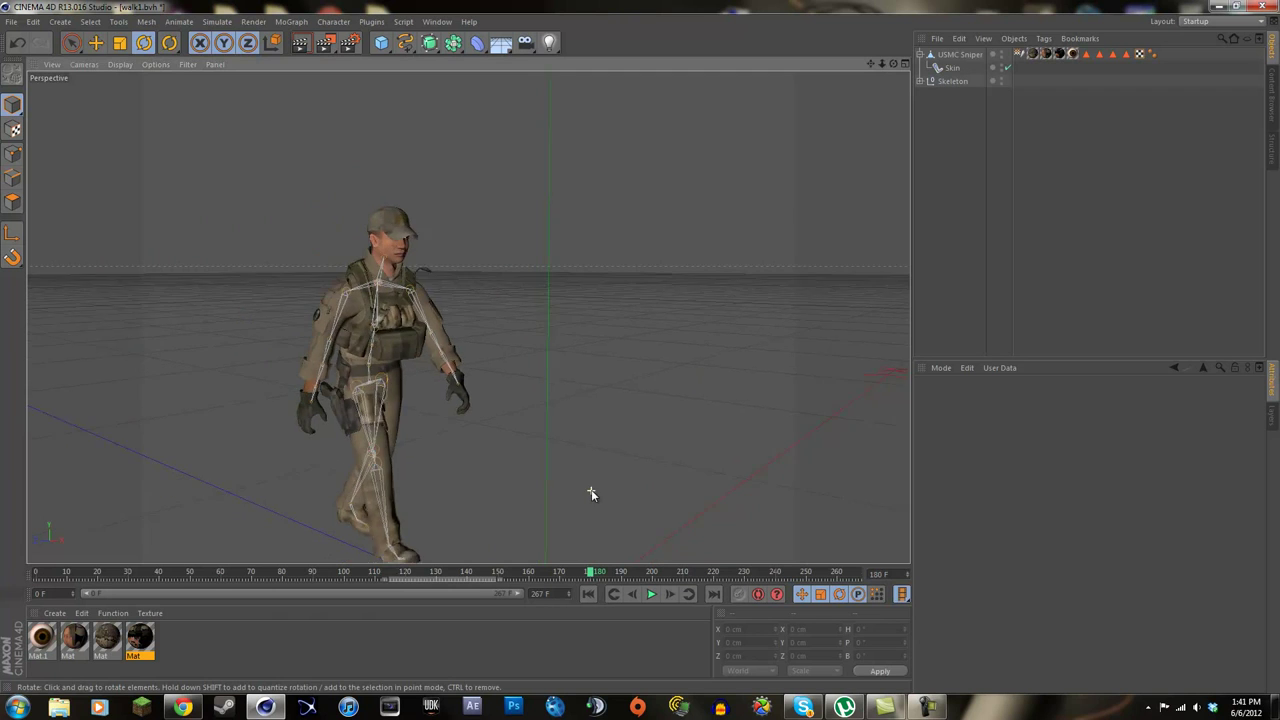
scroll(590, 483, up, 5)
scroll(592, 480, down, 3)
scroll(593, 484, up, 3)
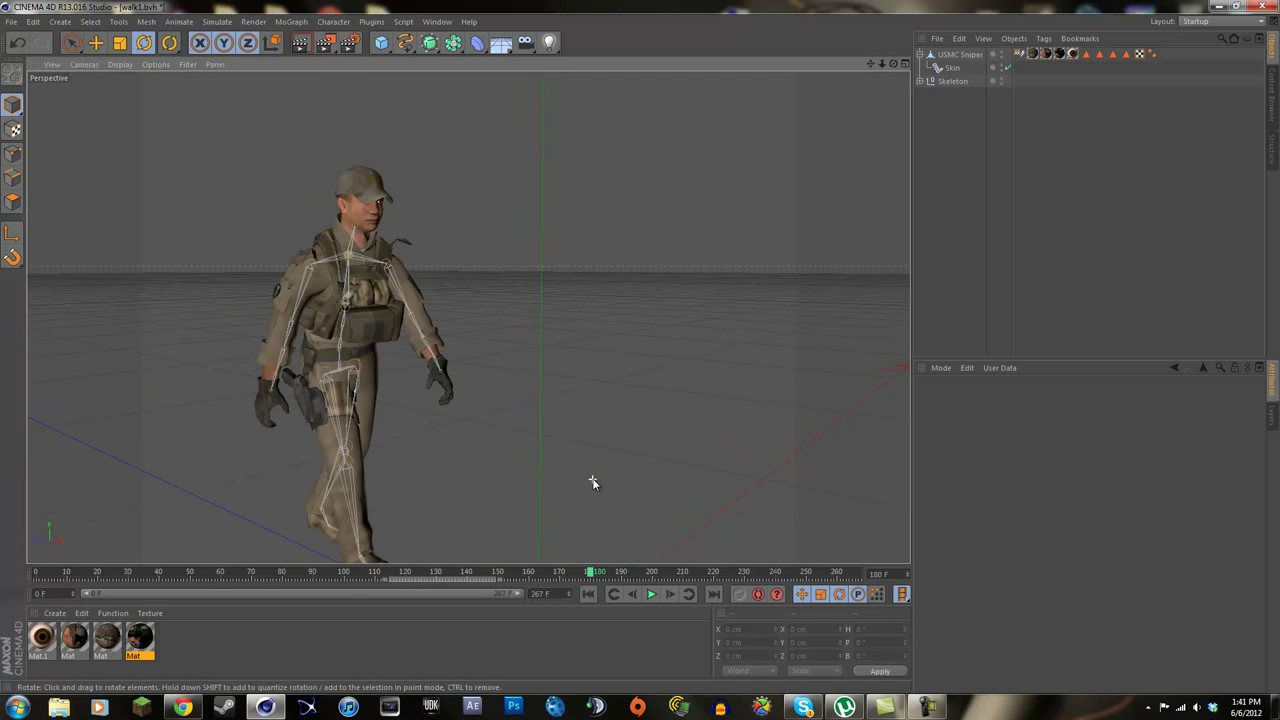
scroll(598, 458, down, 1)
alt+drag(640, 346, 771, 323)
scroll(774, 323, up, 2)
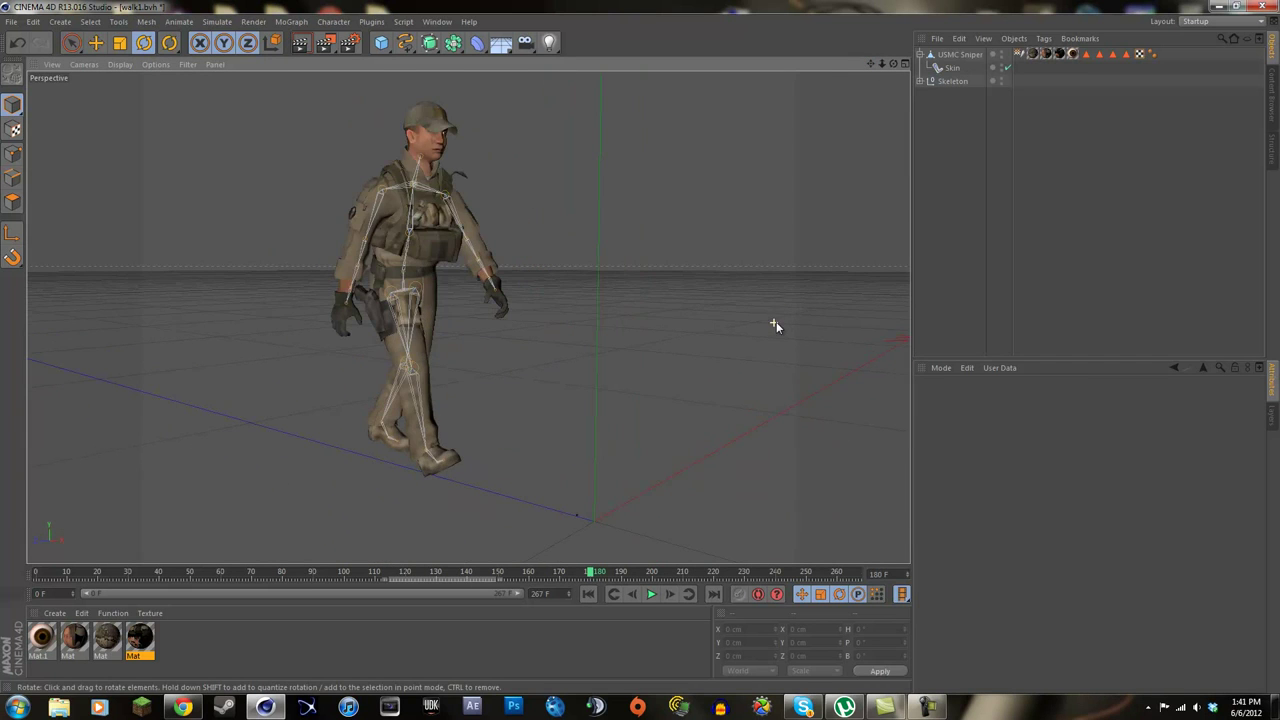
scroll(770, 330, down, 2)
scroll(788, 328, up, 3)
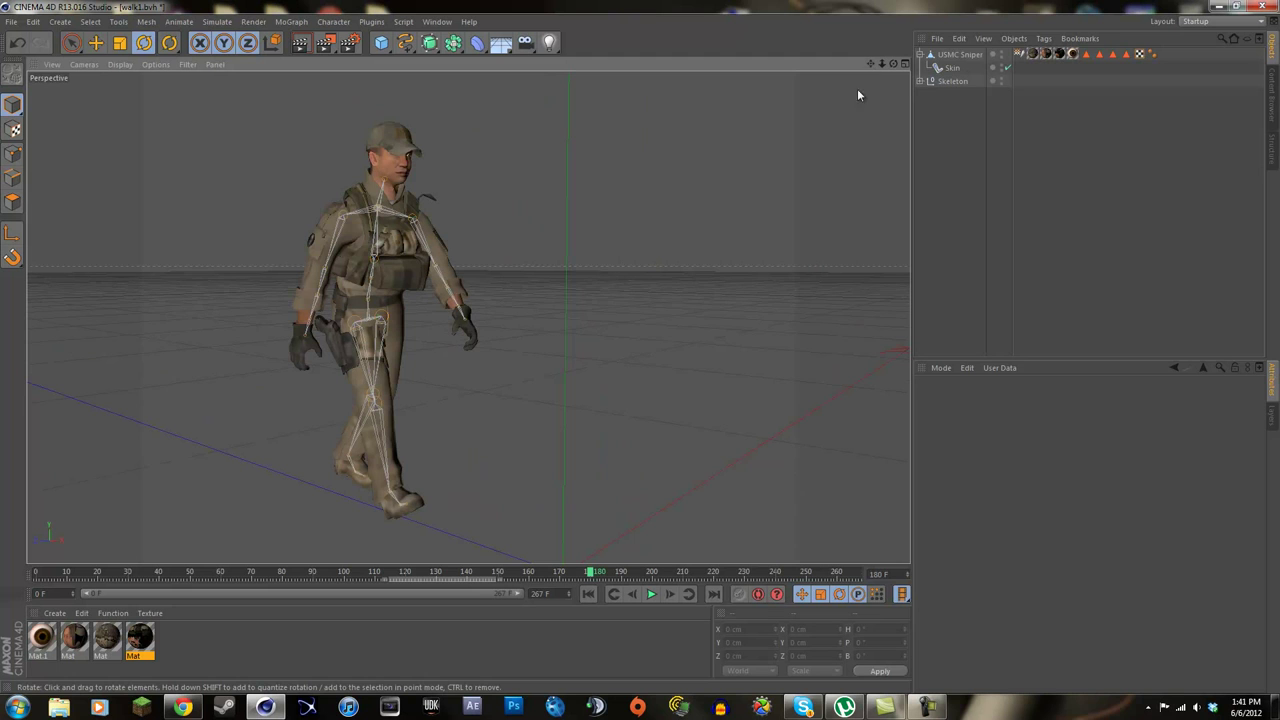
drag(869, 65, 838, 147)
scroll(838, 152, down, 1)
scroll(838, 160, up, 1)
drag(871, 64, 640, 345)
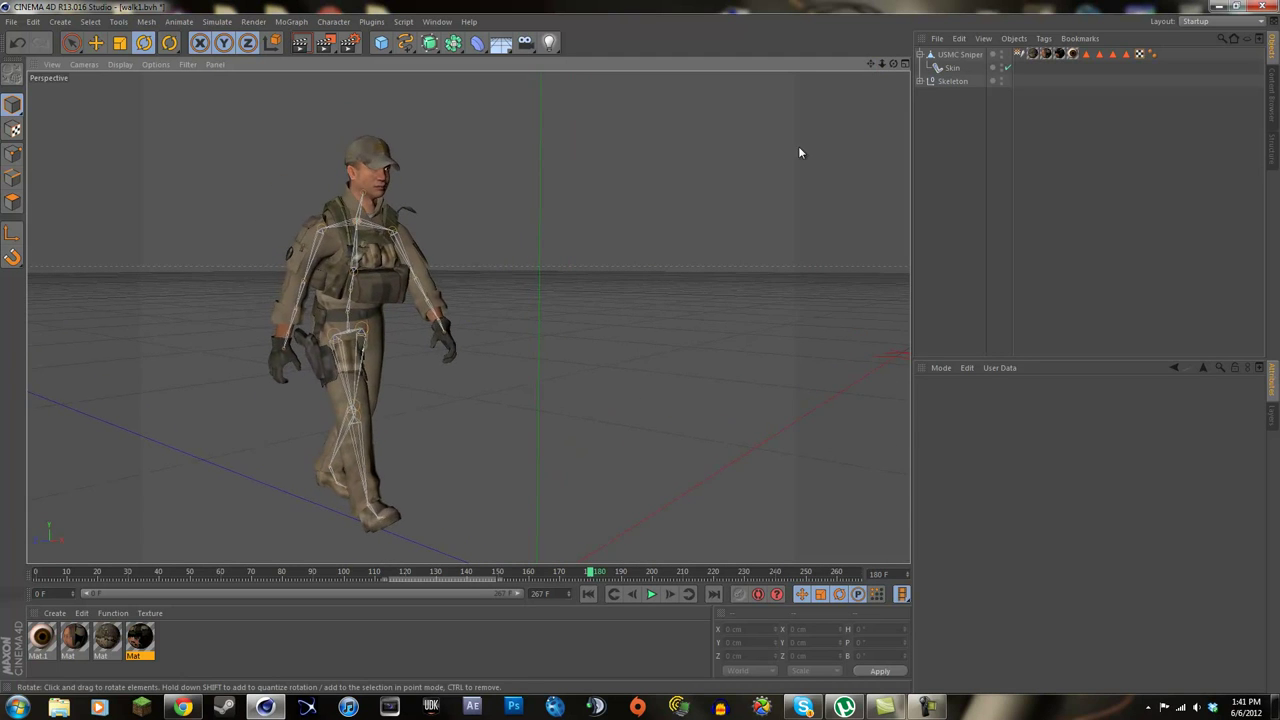
scroll(800, 153, down, 1)
click(352, 42)
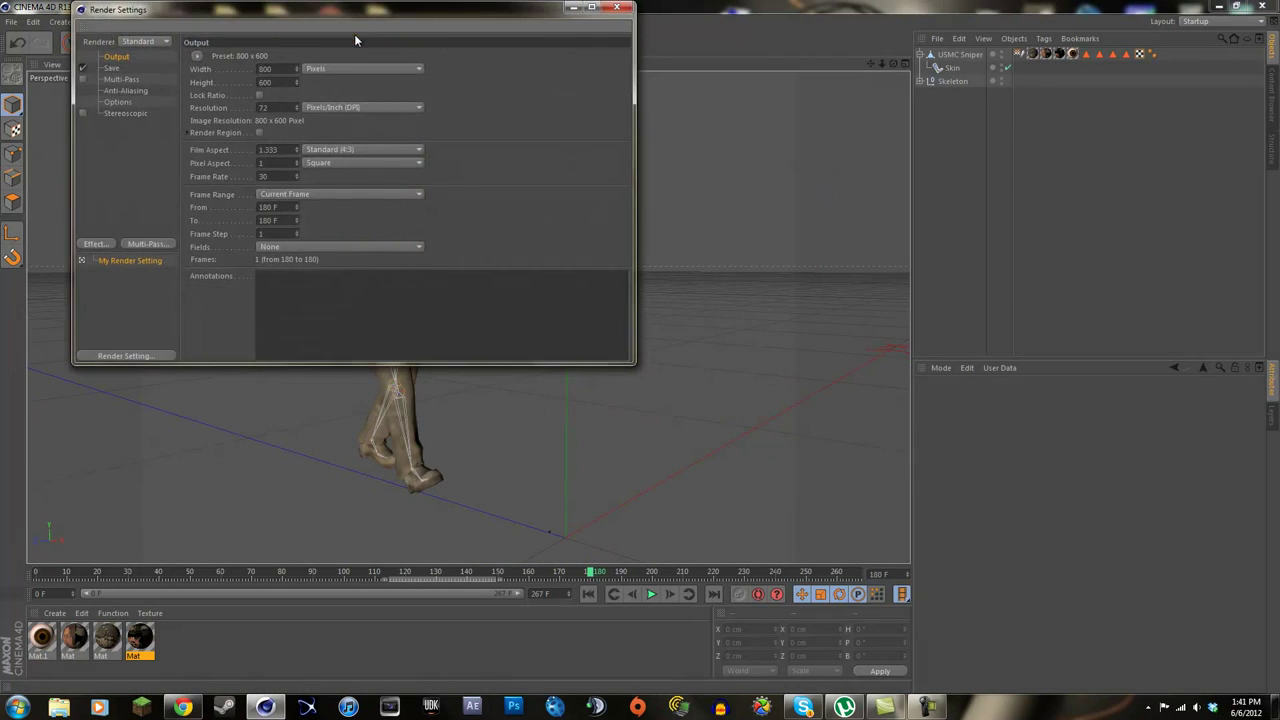
click(616, 7)
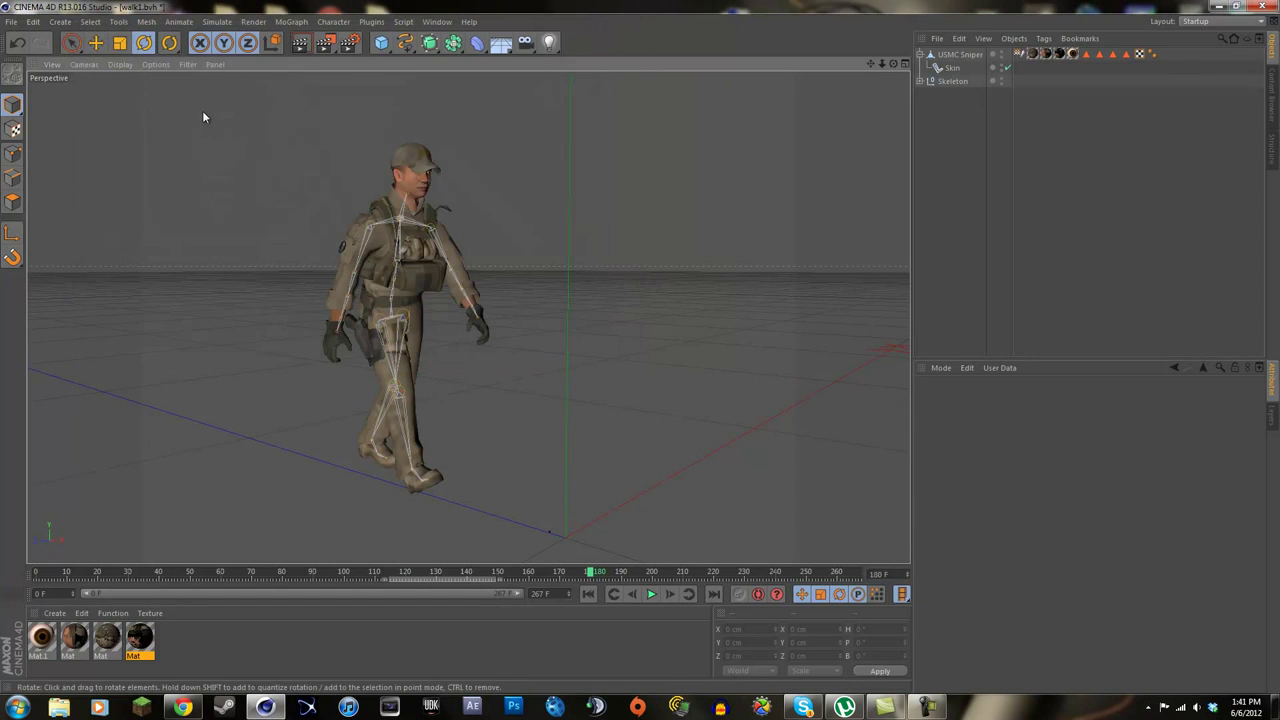
Create a new material, Mat.2, and turn off its Specular channel.
double_click(188, 630)
double_click(42, 637)
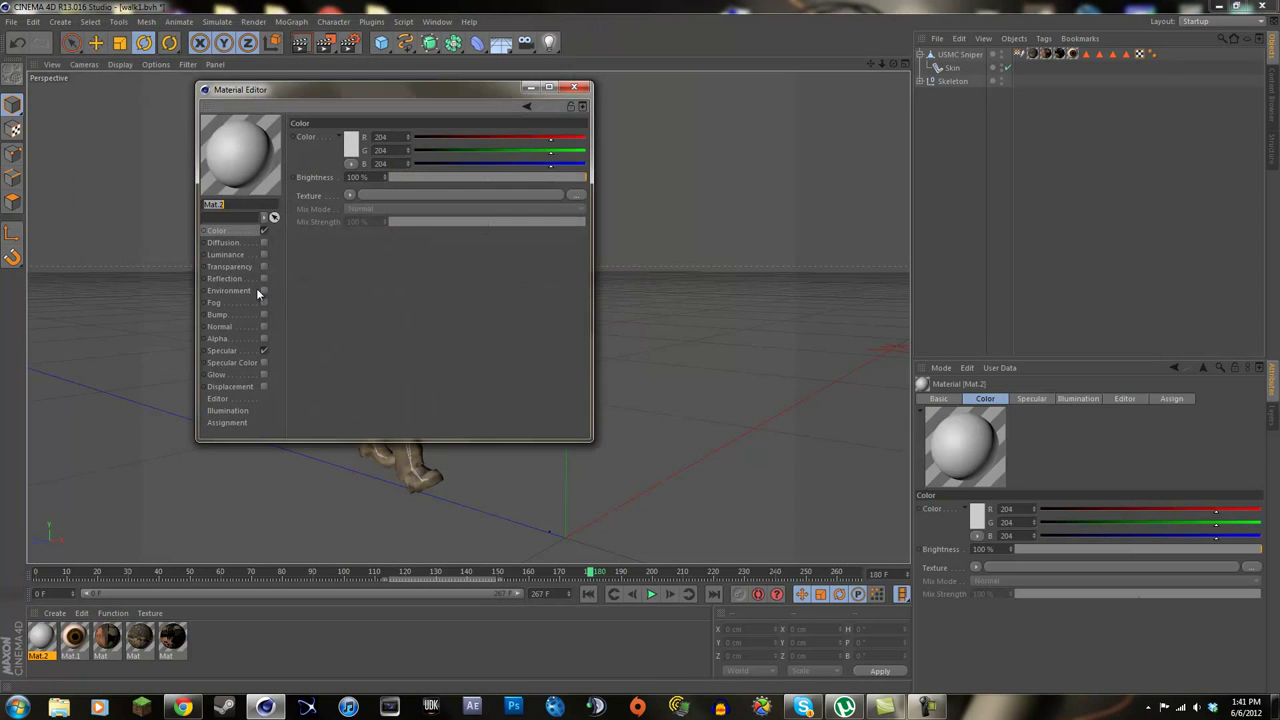
click(263, 351)
click(349, 195)
click(358, 235)
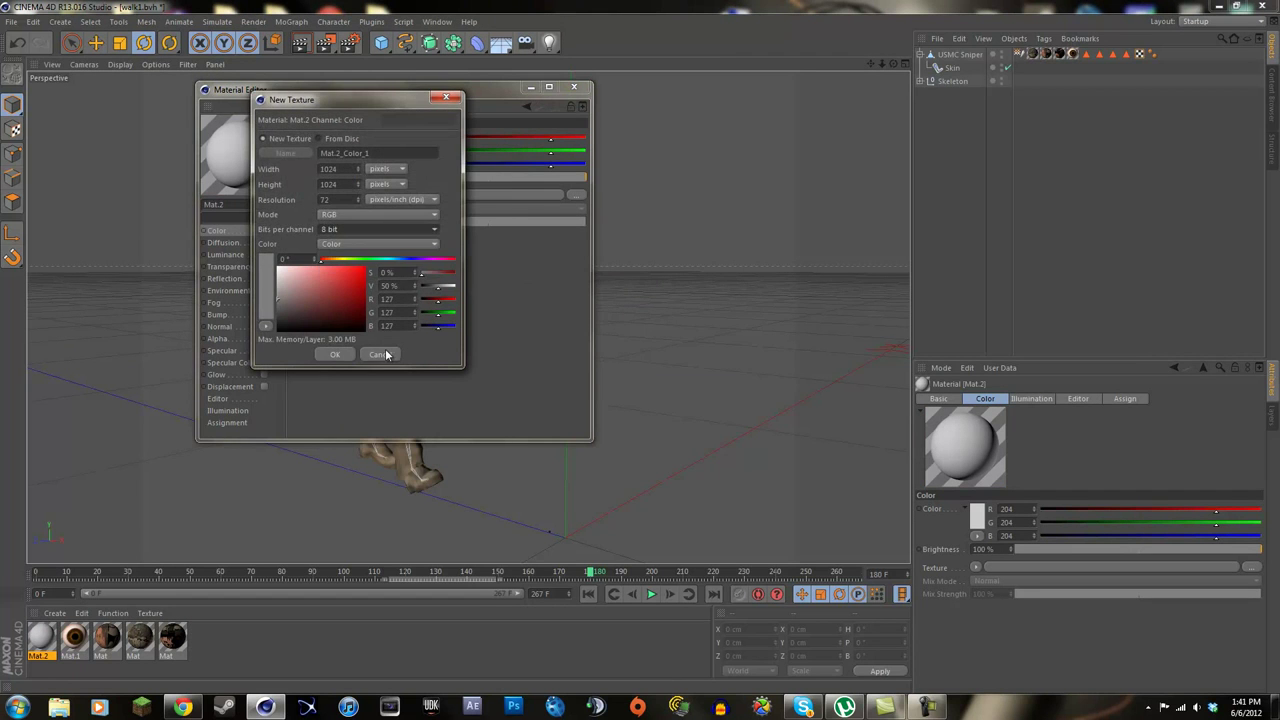
click(380, 354)
Load the image "dome person running_00000" from Pictures > Still Images as Mat.2's color texture and close the material editor.
click(356, 200)
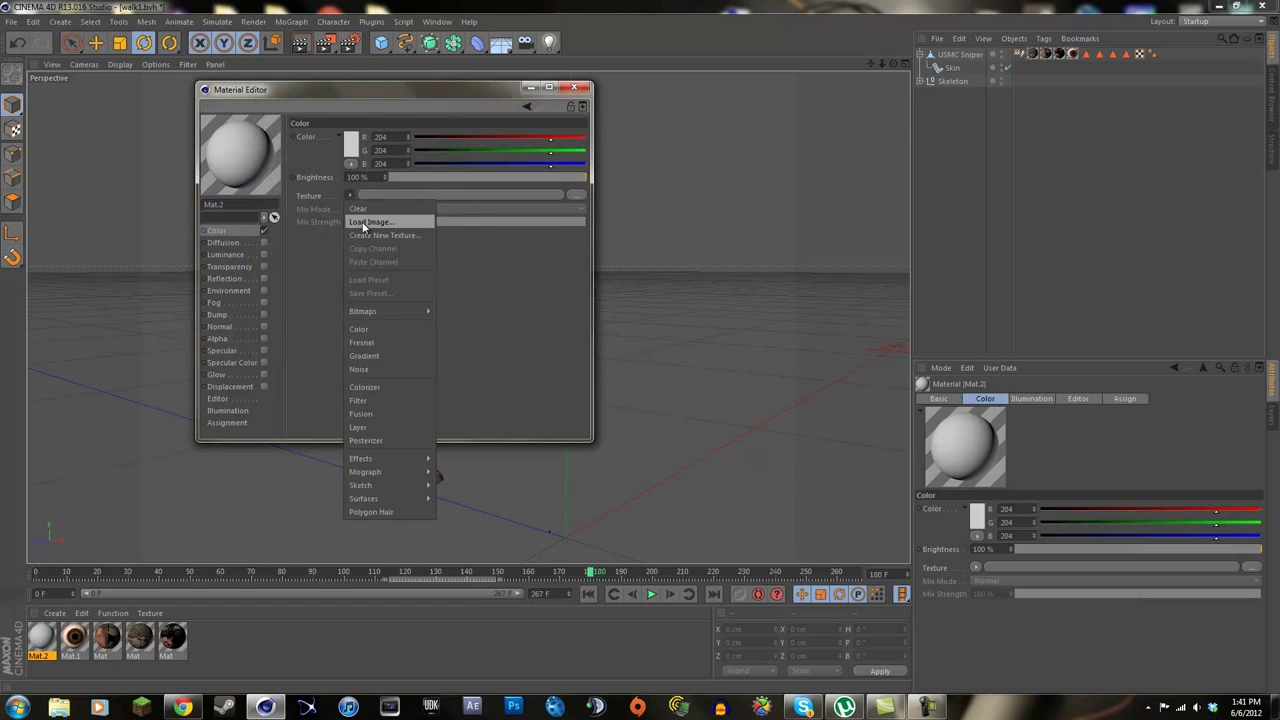
click(364, 224)
click(252, 303)
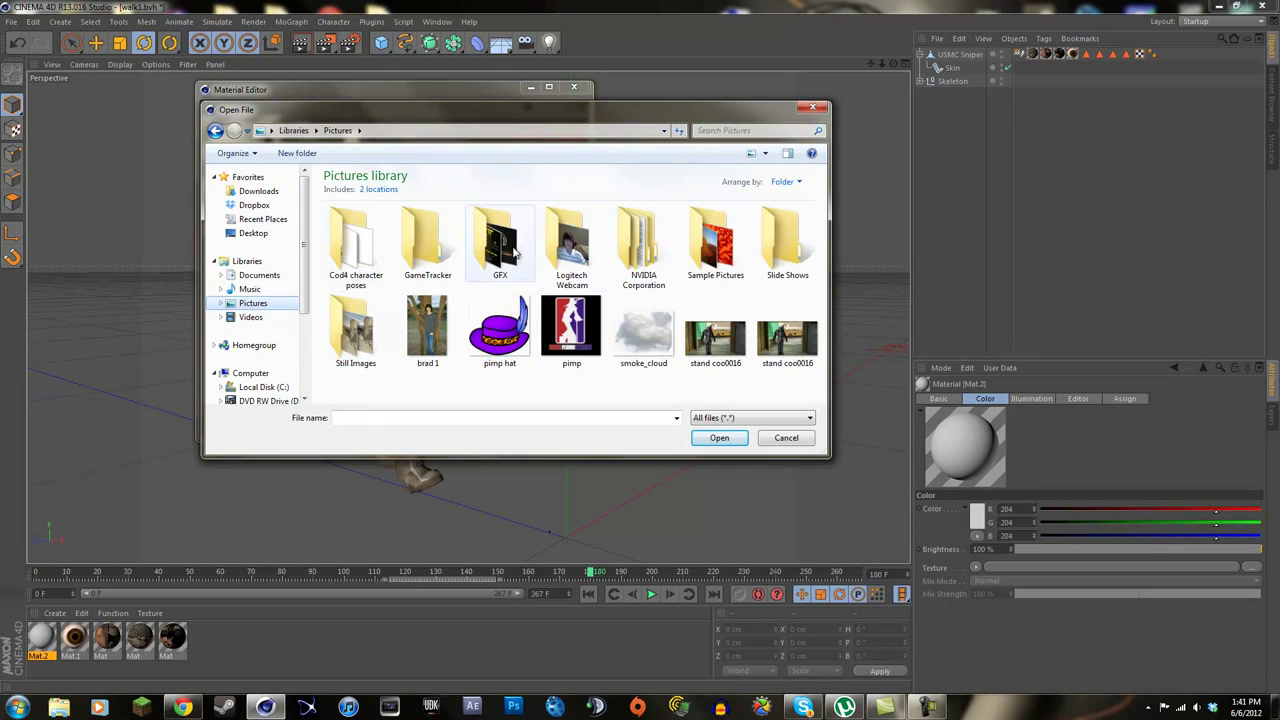
double_click(370, 335)
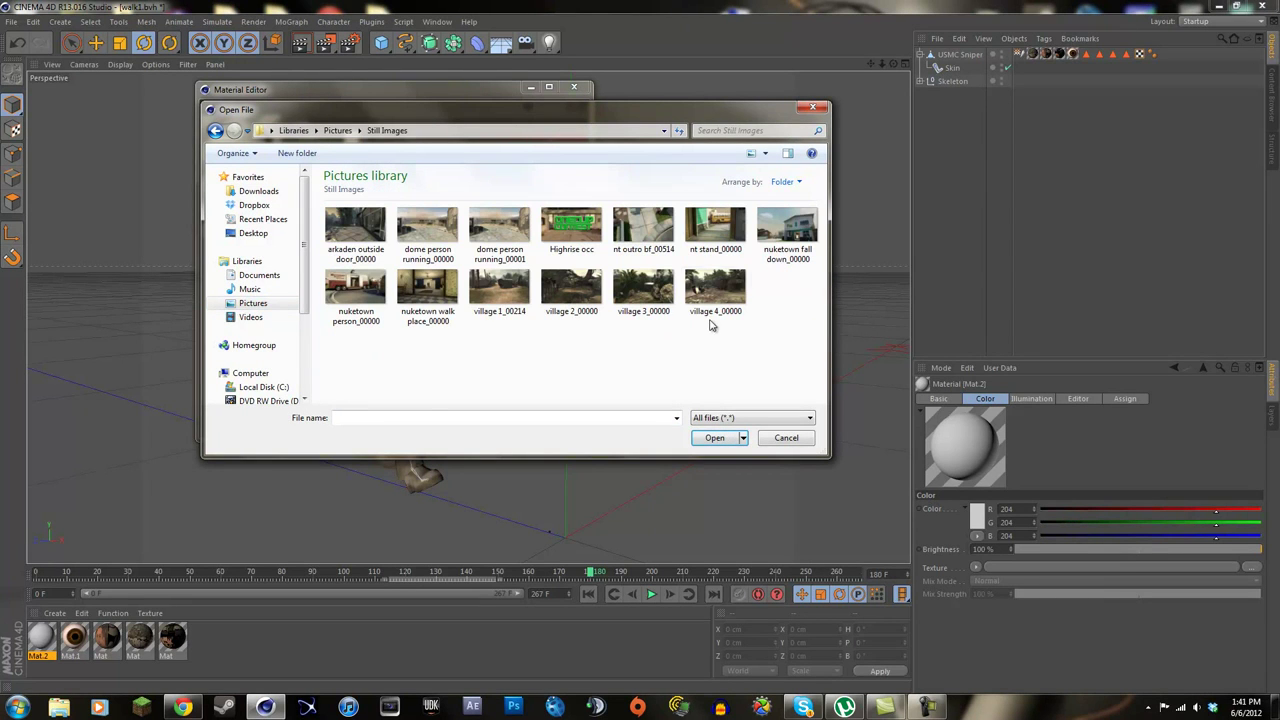
click(436, 238)
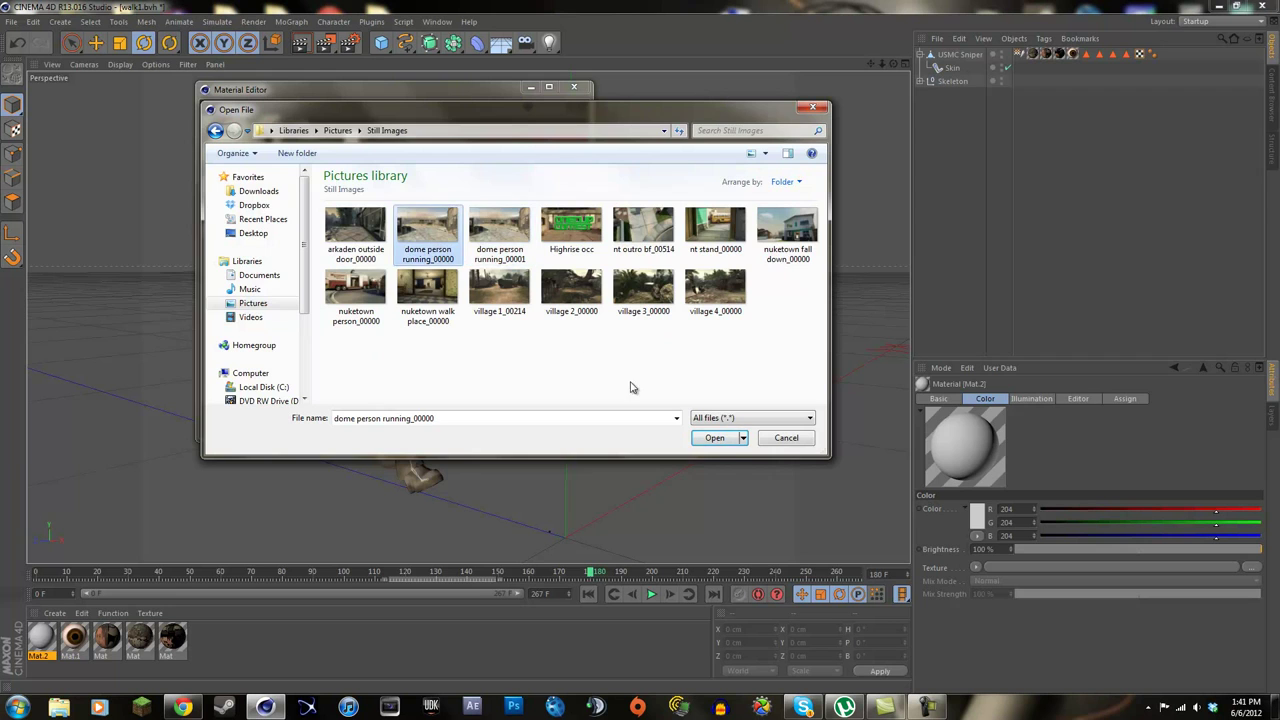
click(716, 440)
click(722, 398)
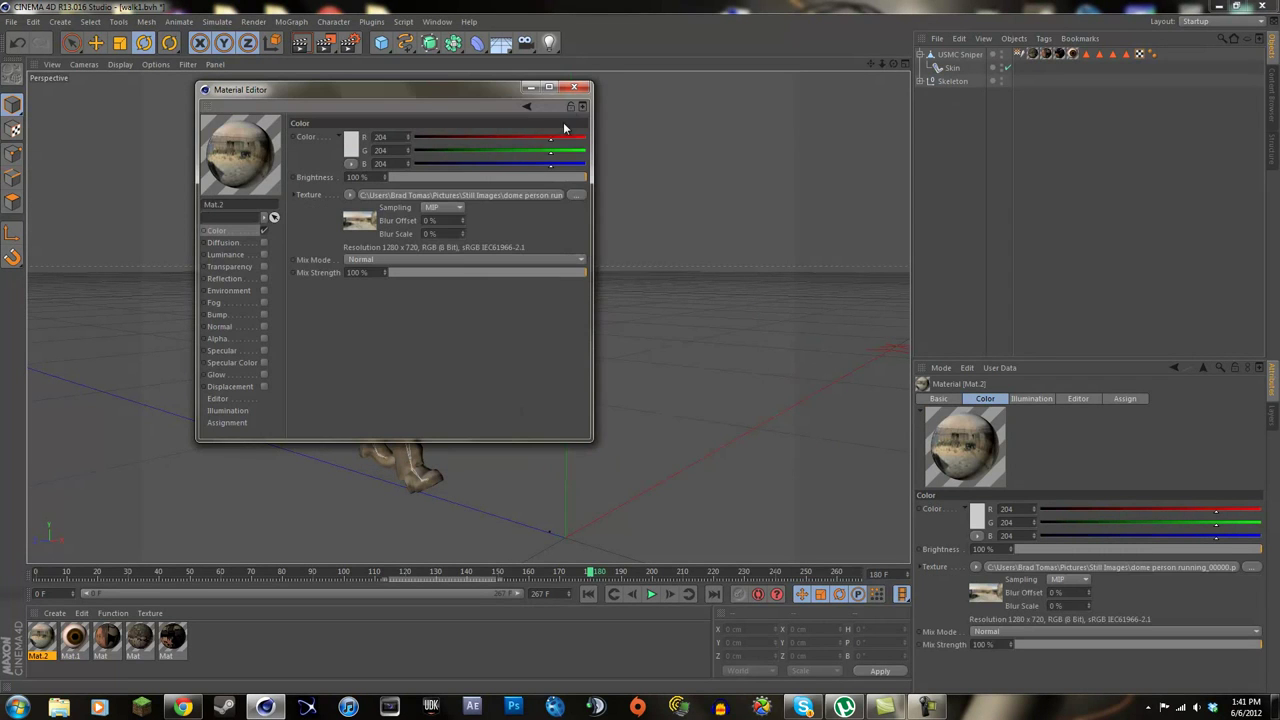
click(574, 88)
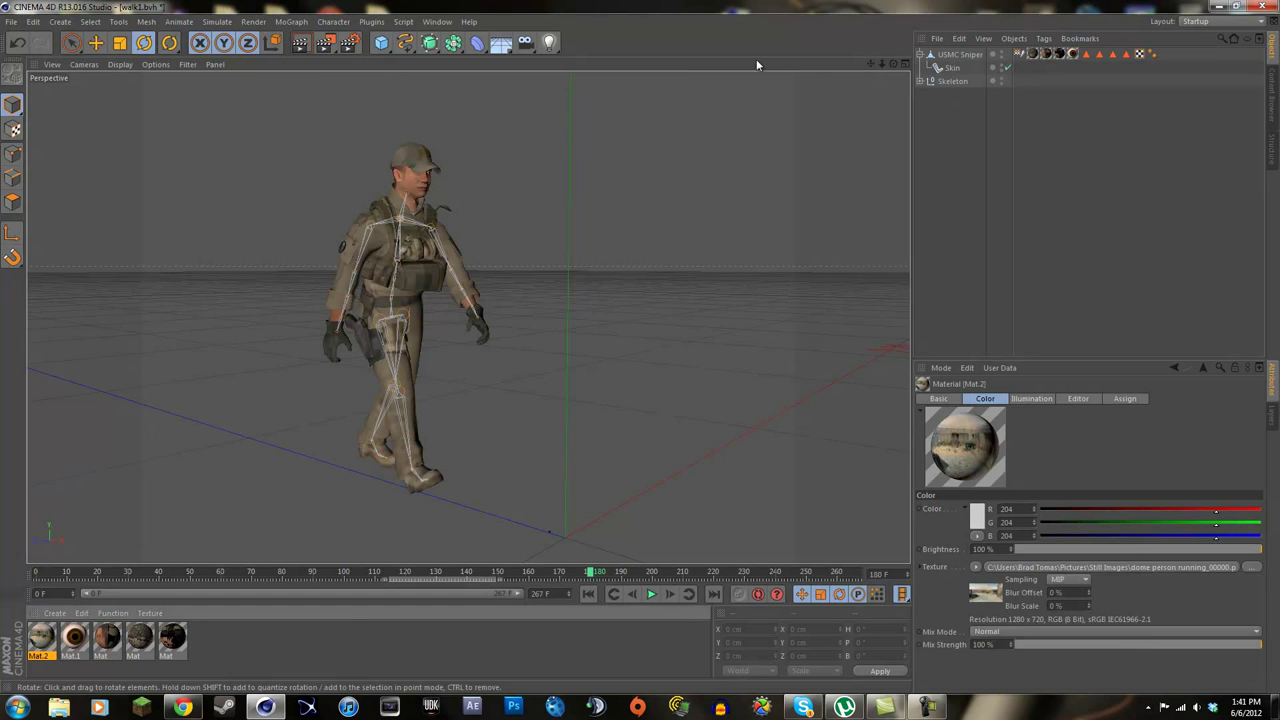
Add a Background object, apply Mat.2 to it, and make the soldier appear smaller against the backdrop.
drag(524, 43, 555, 150)
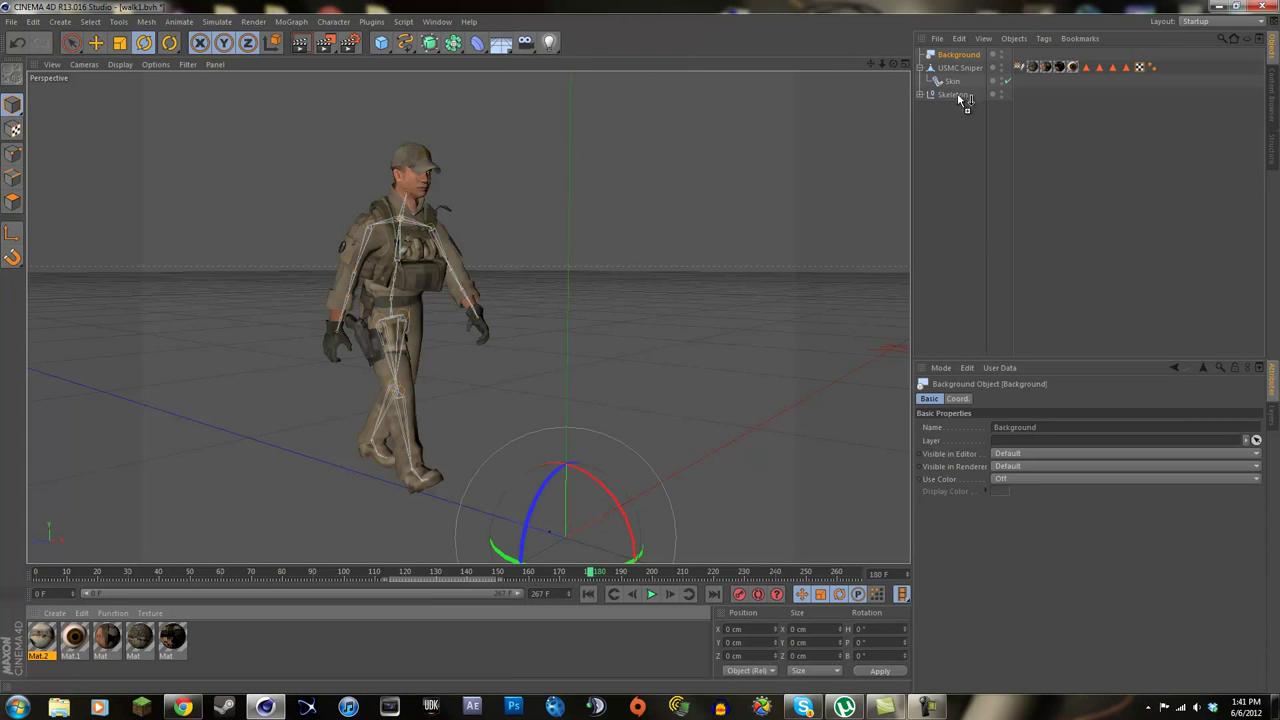
drag(961, 58, 959, 56)
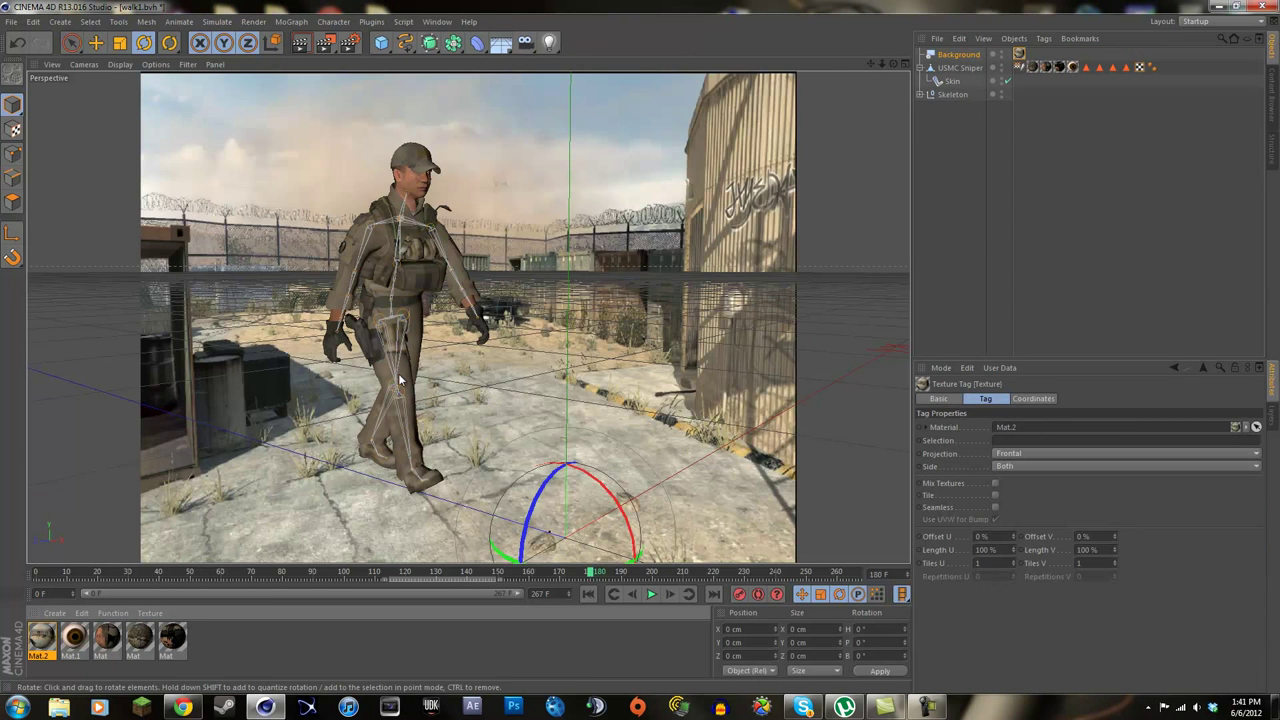
scroll(400, 378, down, 5)
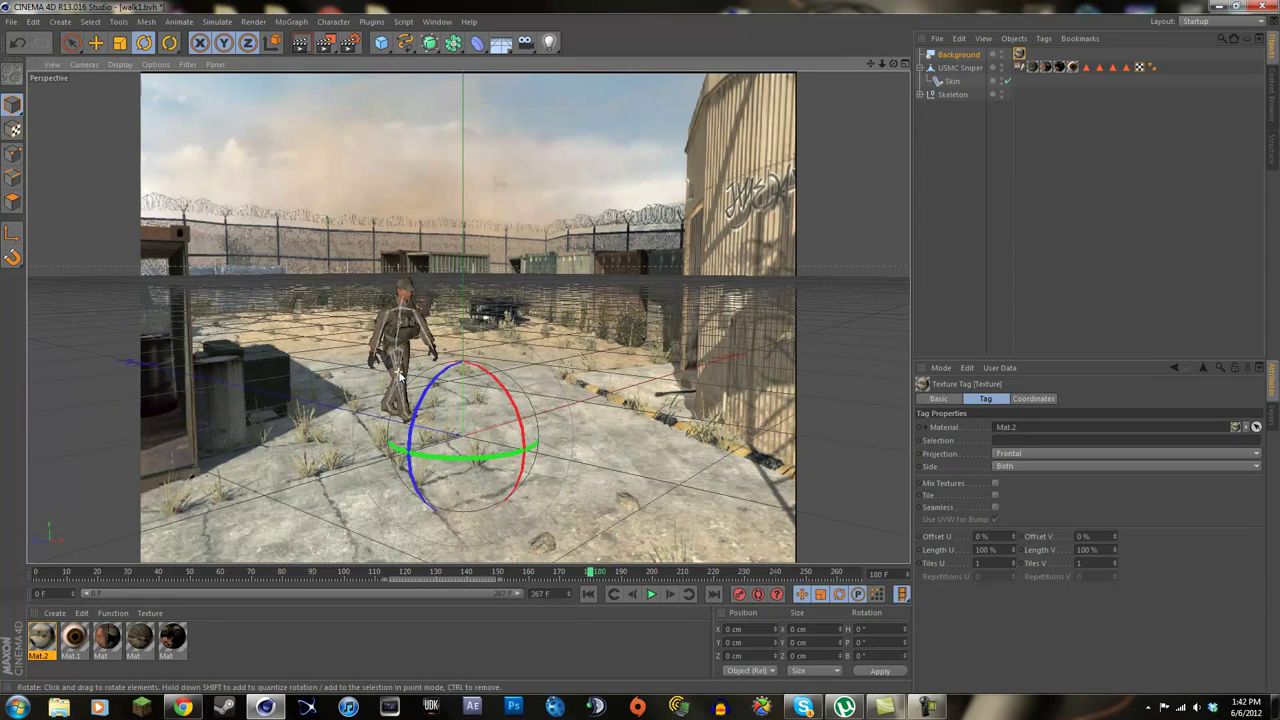
Set the render output size to 1280 by 720 pixels and close the render settings.
click(352, 43)
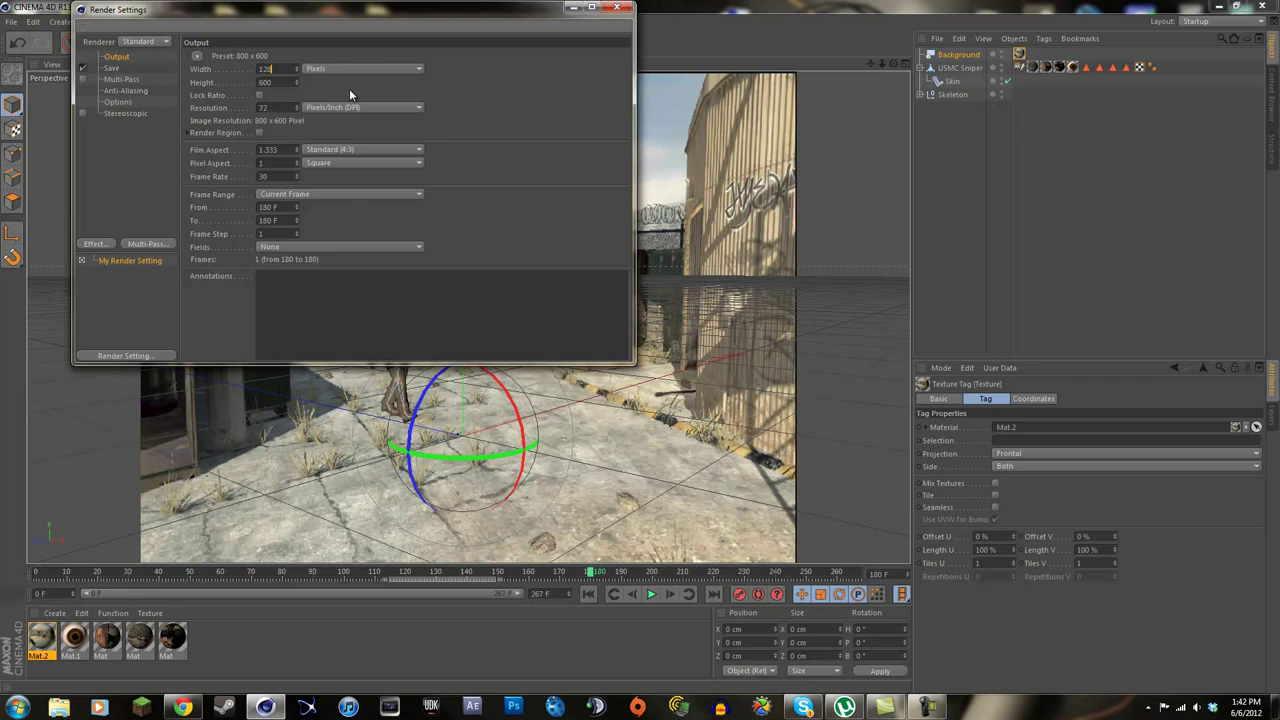
key(Tab)
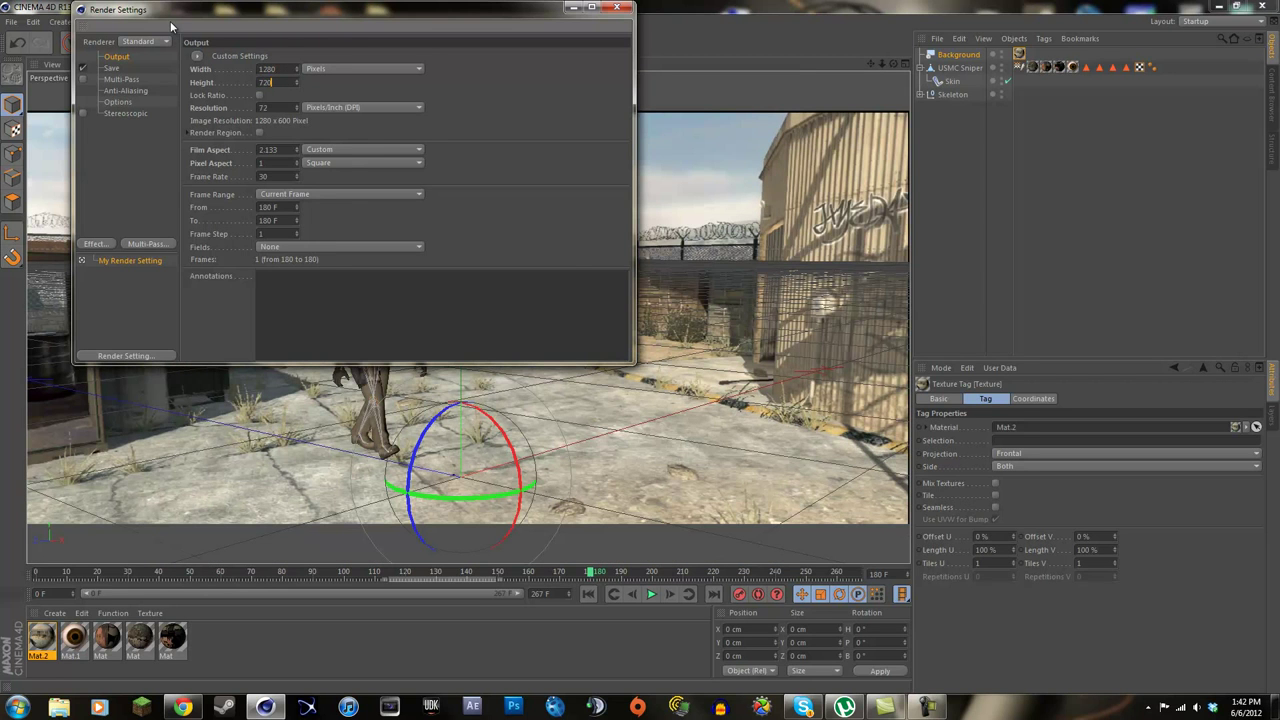
text(720)
key(Tab)
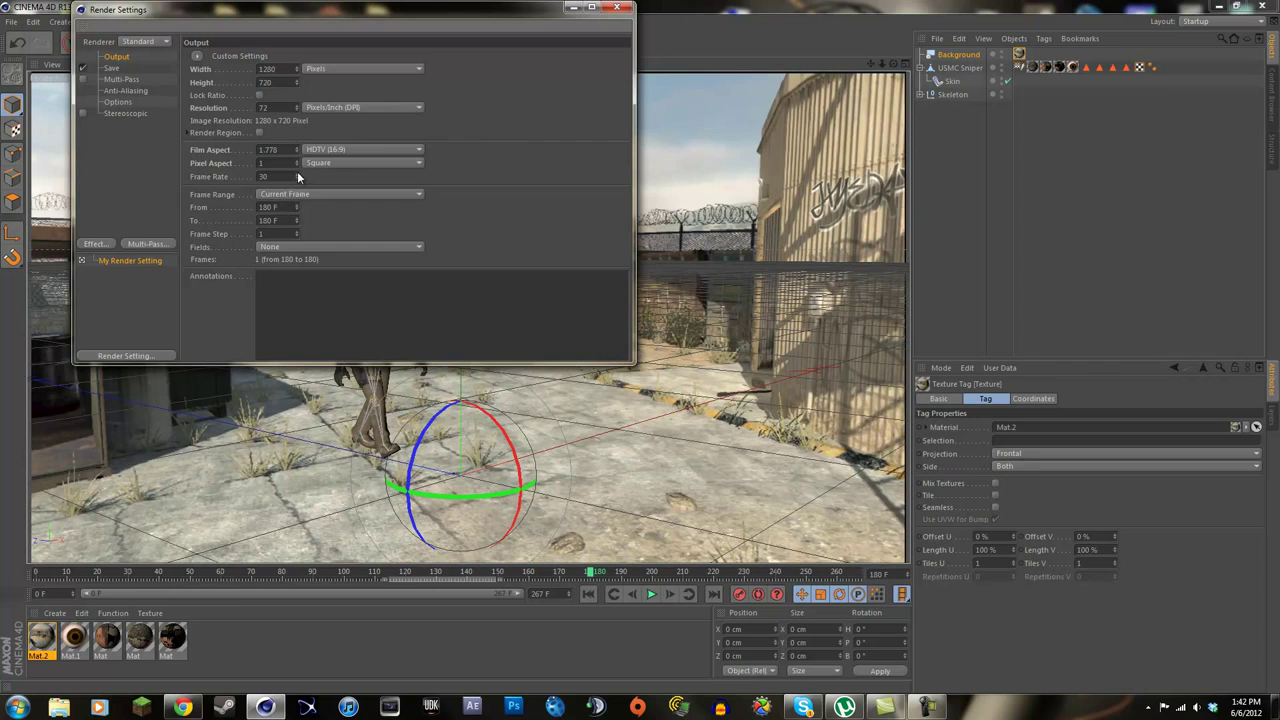
drag(297, 208, 296, 212)
drag(296, 221, 299, 223)
click(617, 8)
Adjust the perspective view's distance and framing so the soldier stands on the backdrop's concrete ground at a believable size.
scroll(424, 385, down, 1)
scroll(460, 369, up, 2)
scroll(460, 369, down, 2)
scroll(460, 369, up, 2)
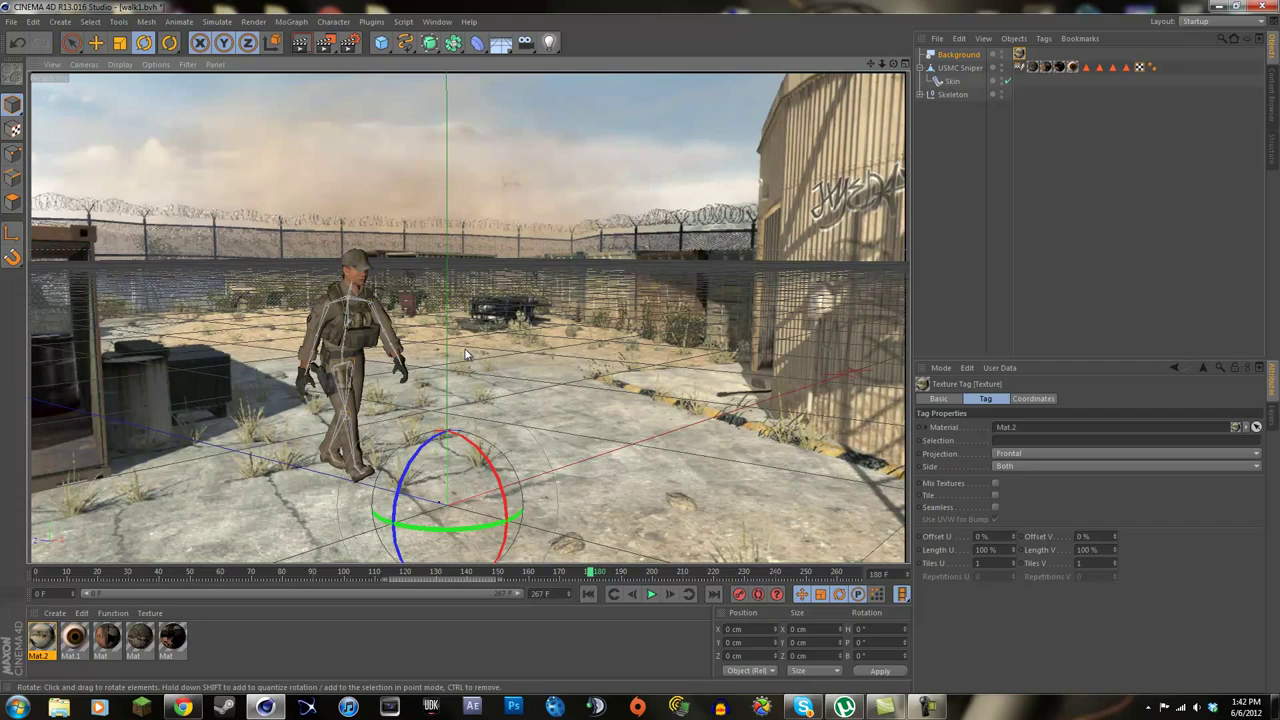
scroll(465, 354, down, 3)
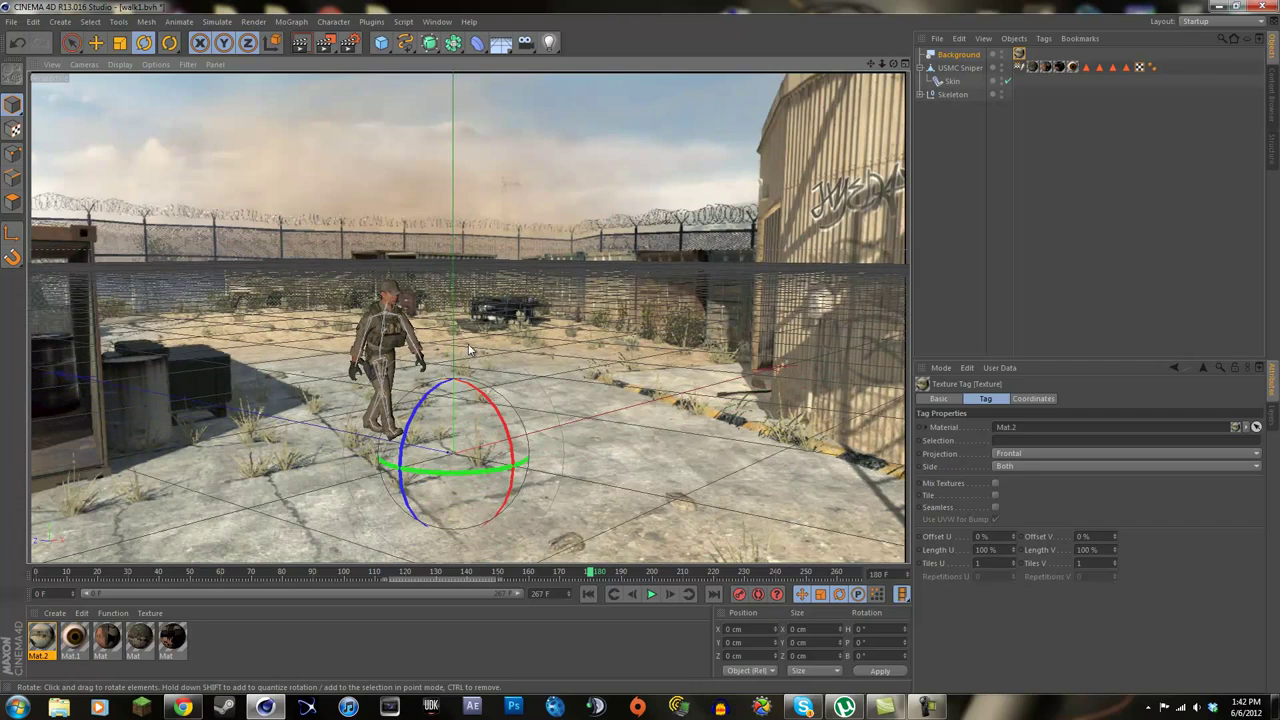
scroll(469, 341, up, 2)
scroll(469, 341, down, 2)
scroll(470, 342, up, 1)
scroll(507, 405, down, 1)
scroll(505, 406, up, 2)
scroll(406, 464, down, 3)
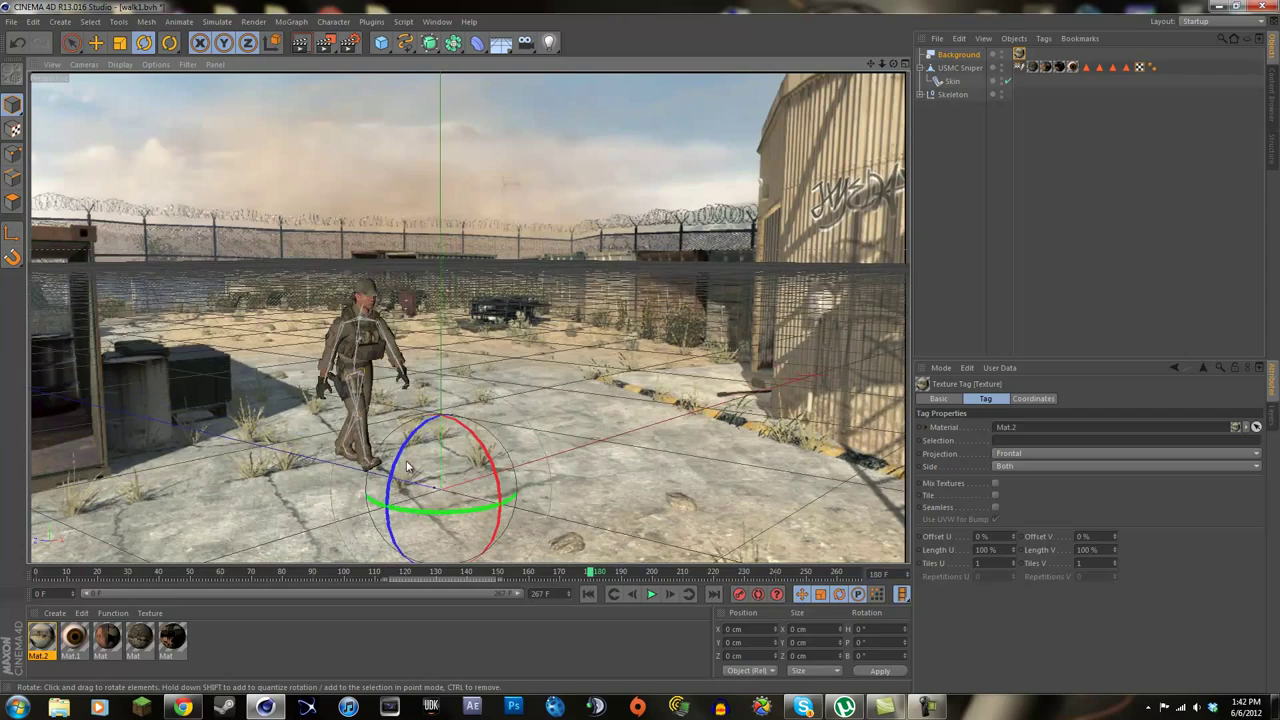
scroll(431, 437, up, 1)
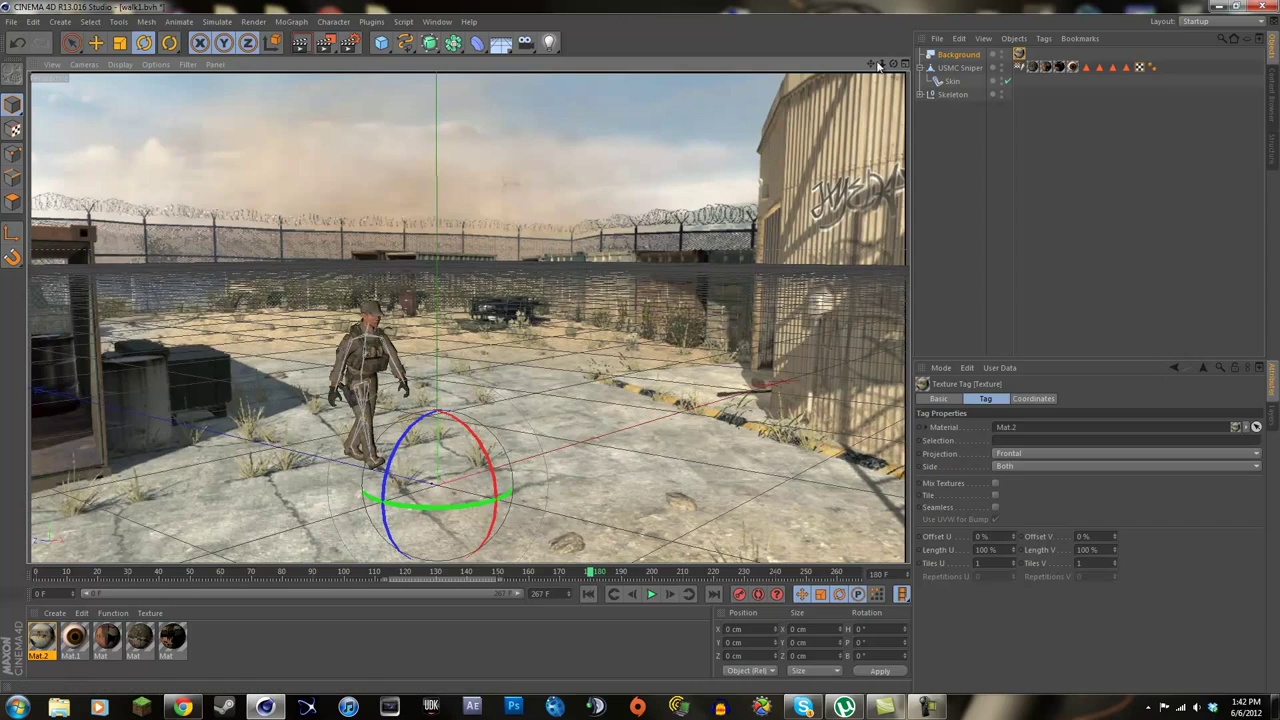
drag(641, 345, 646, 346)
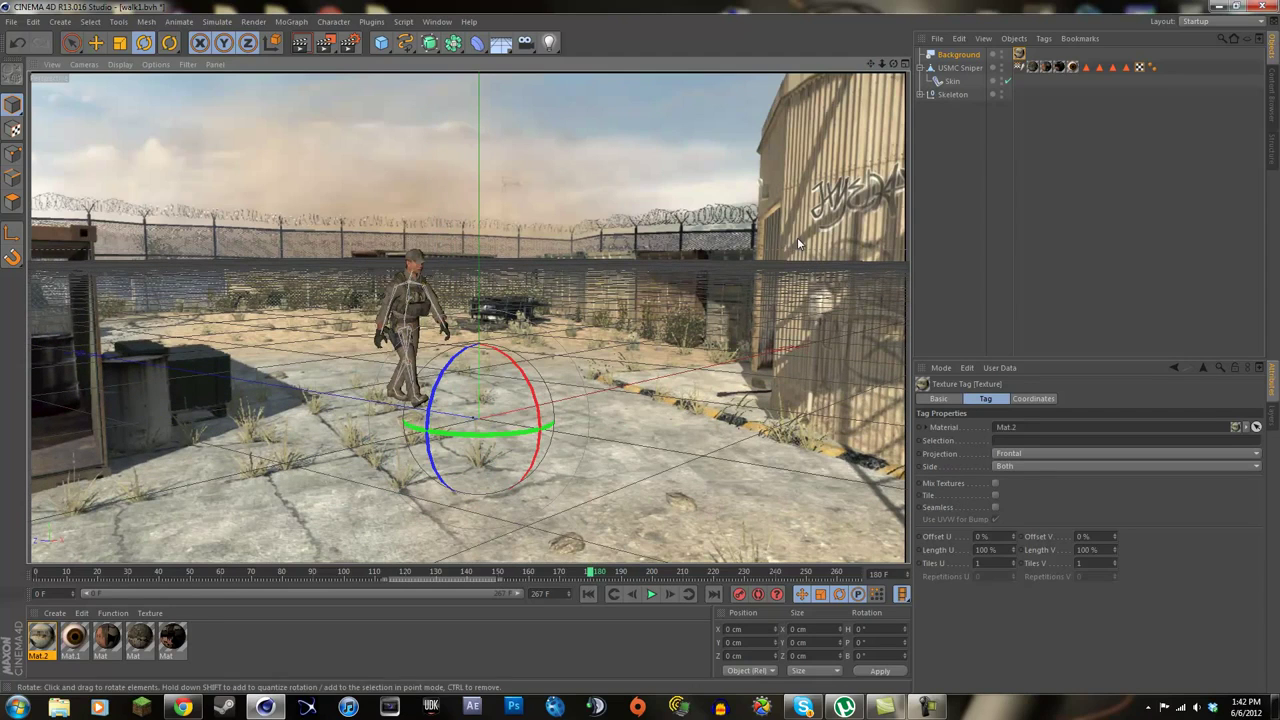
Scrub the walk animation back to frame 108 and fine-tune the soldier's distance in the perspective view.
drag(595, 574, 353, 585)
scroll(607, 399, down, 2)
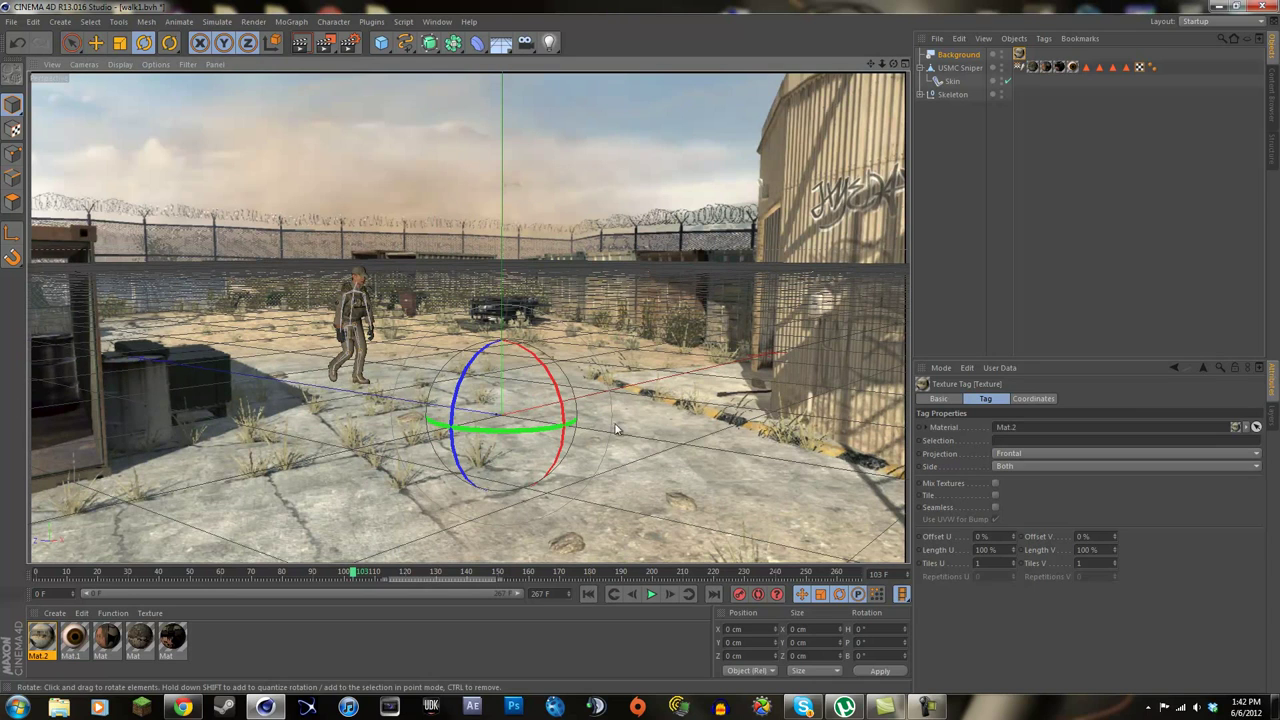
mouse_move(352, 578)
mouse_down()
mouse_move(179, 590)
mouse_move(372, 578)
mouse_up()
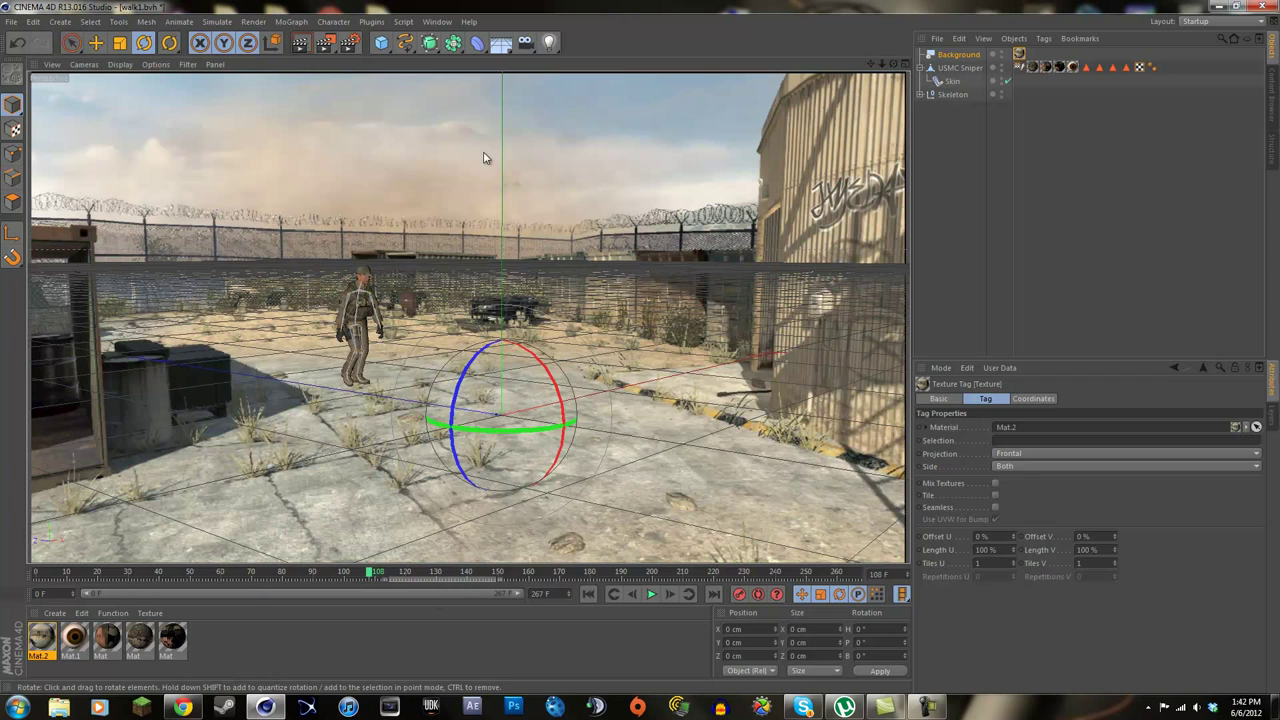
Add a Floor object, copy the Background's Mat.2 texture tag onto it, and render a preview in the view.
click(501, 43)
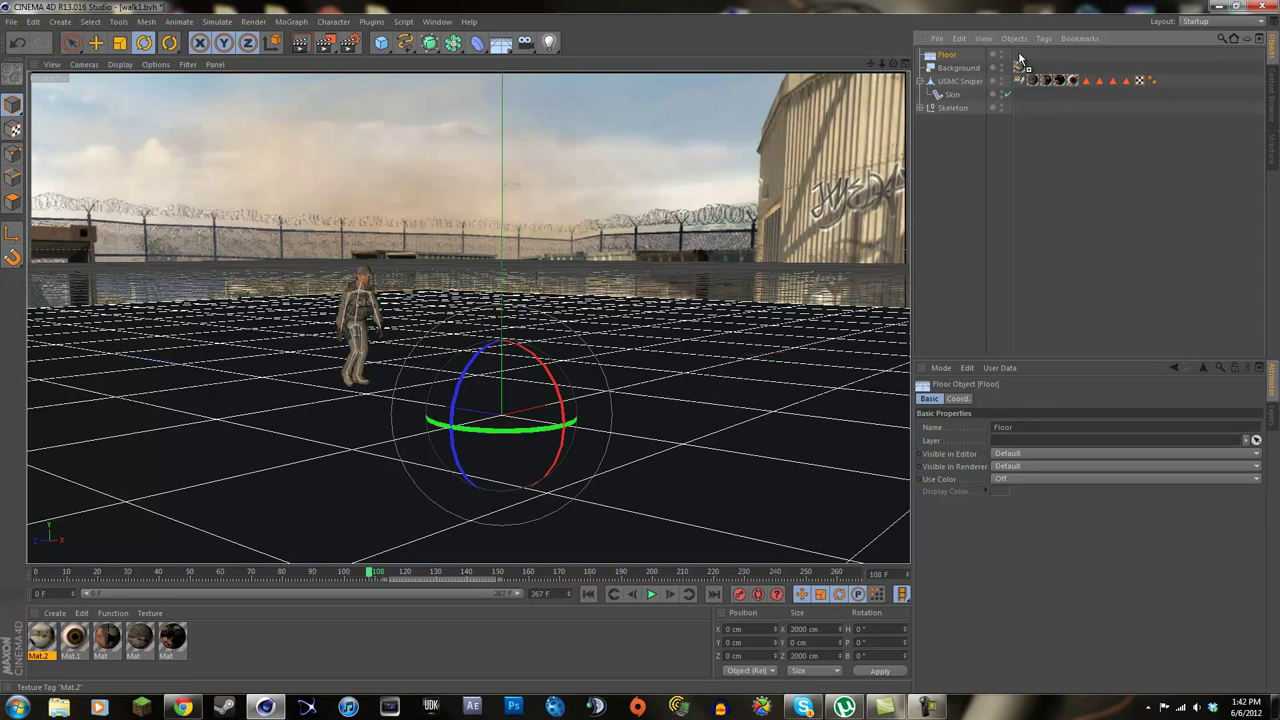
ctrl+drag(1020, 58, 1018, 54)
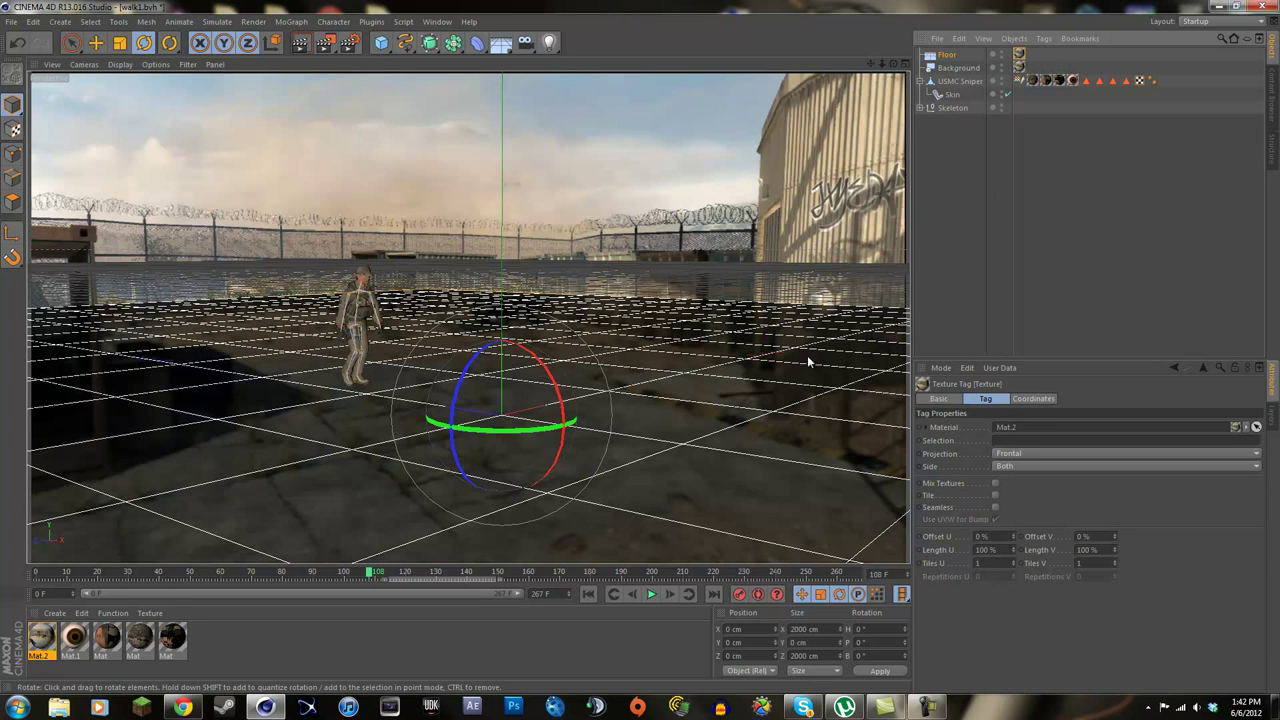
click(300, 42)
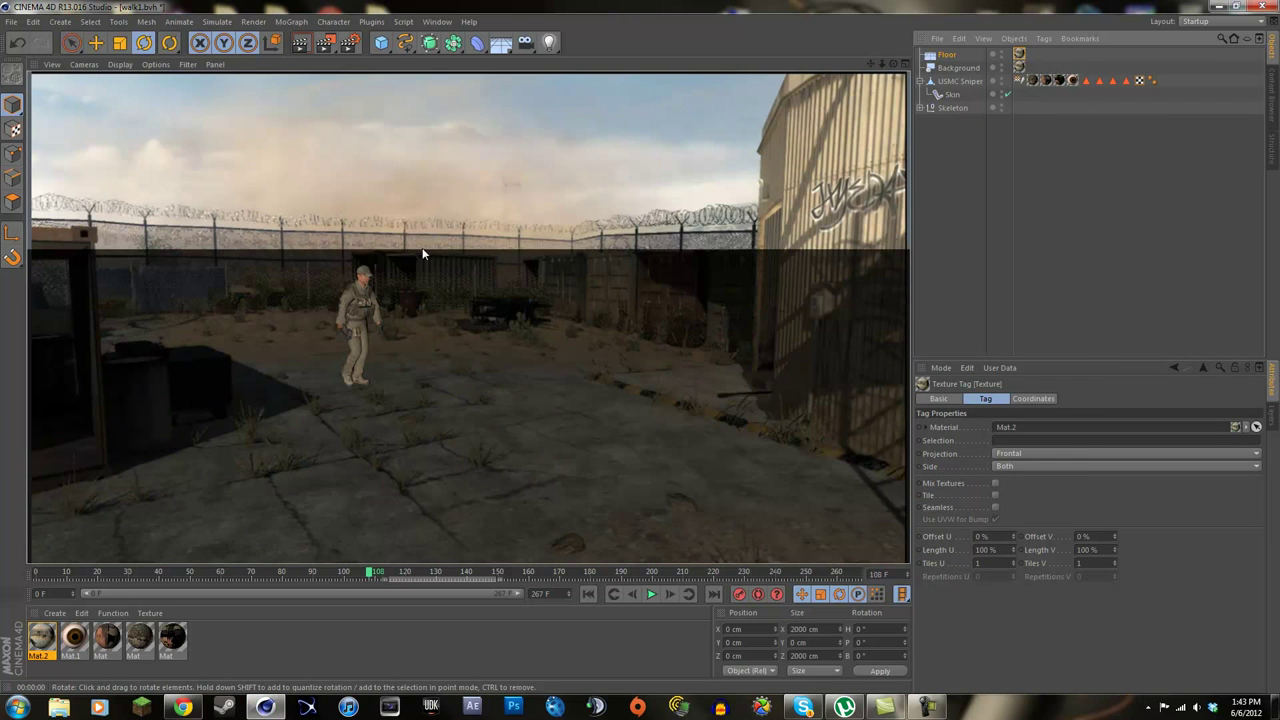
Give the Floor a Compositing tag with Compositing Background enabled and Self Shadowing disabled, and render a preview.
right_click(950, 57)
mouse_move(984, 66)
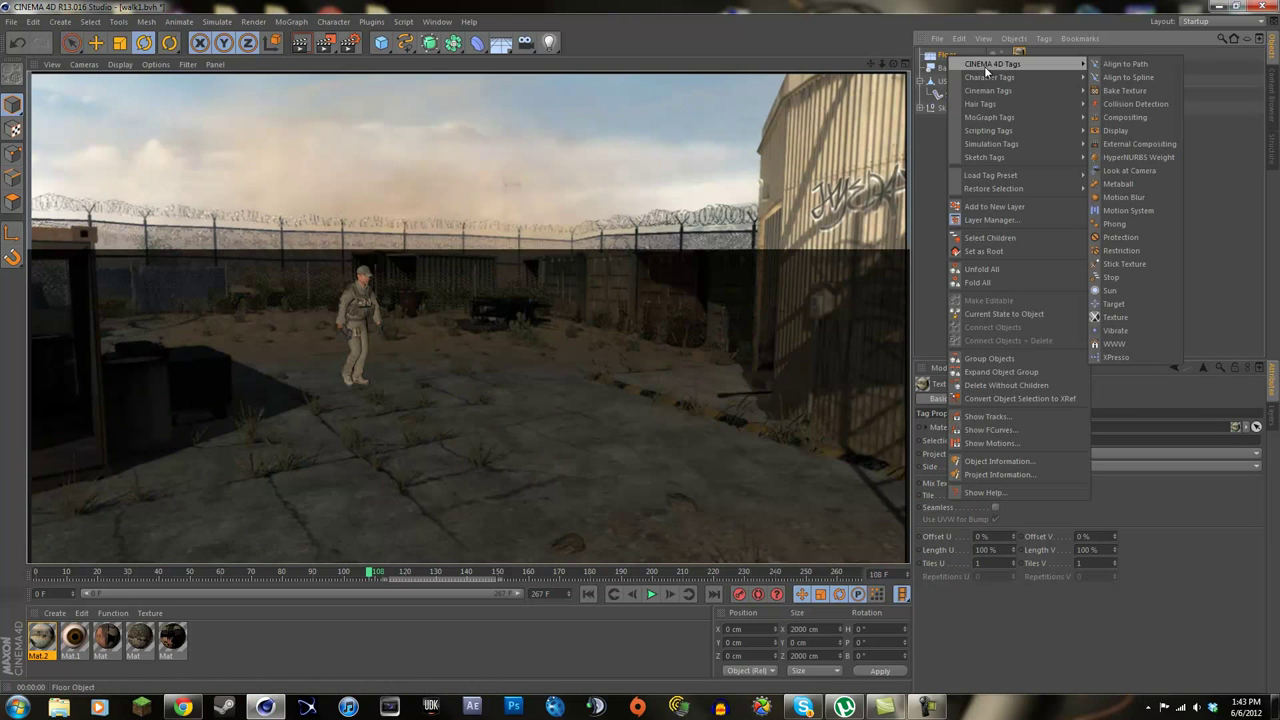
click(1126, 117)
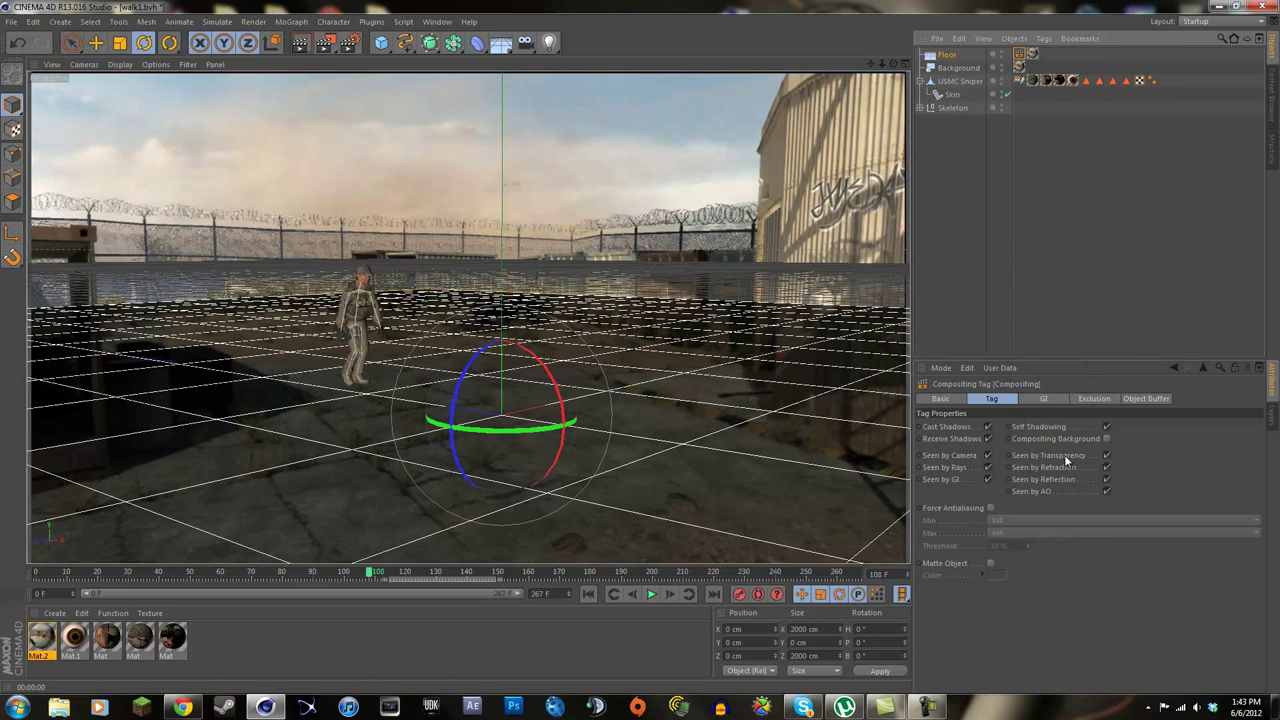
click(1106, 439)
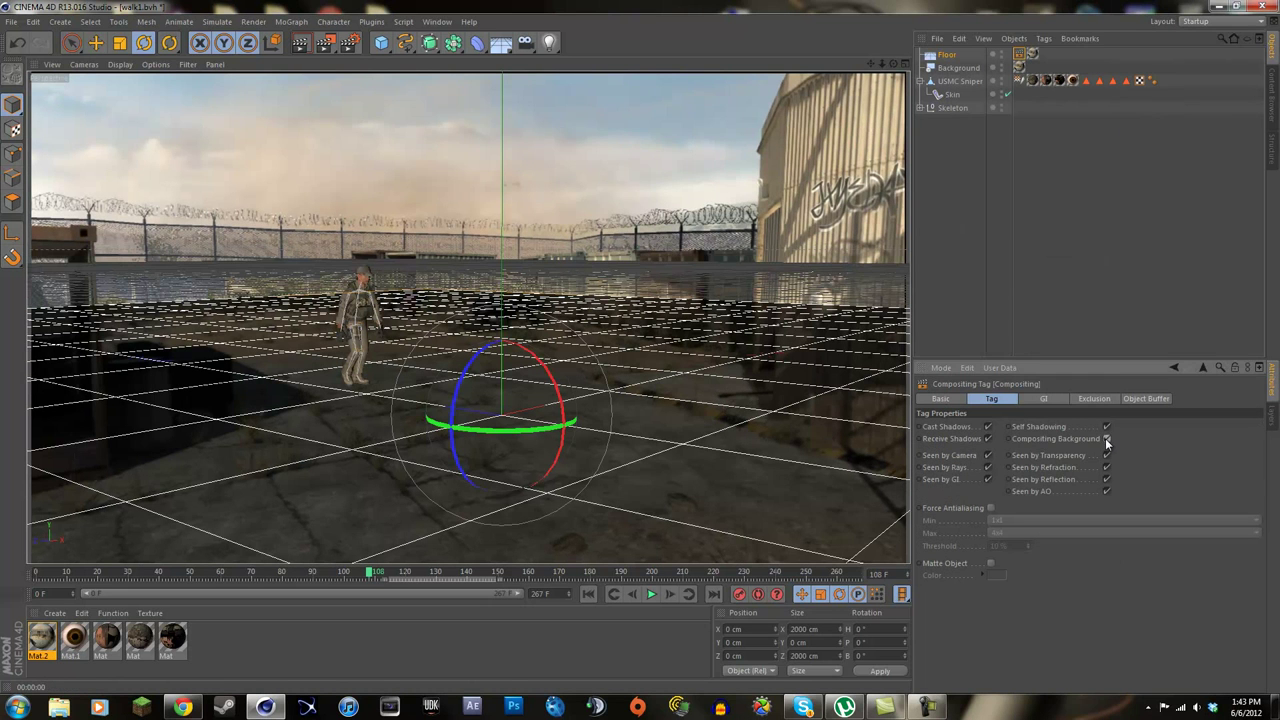
click(303, 46)
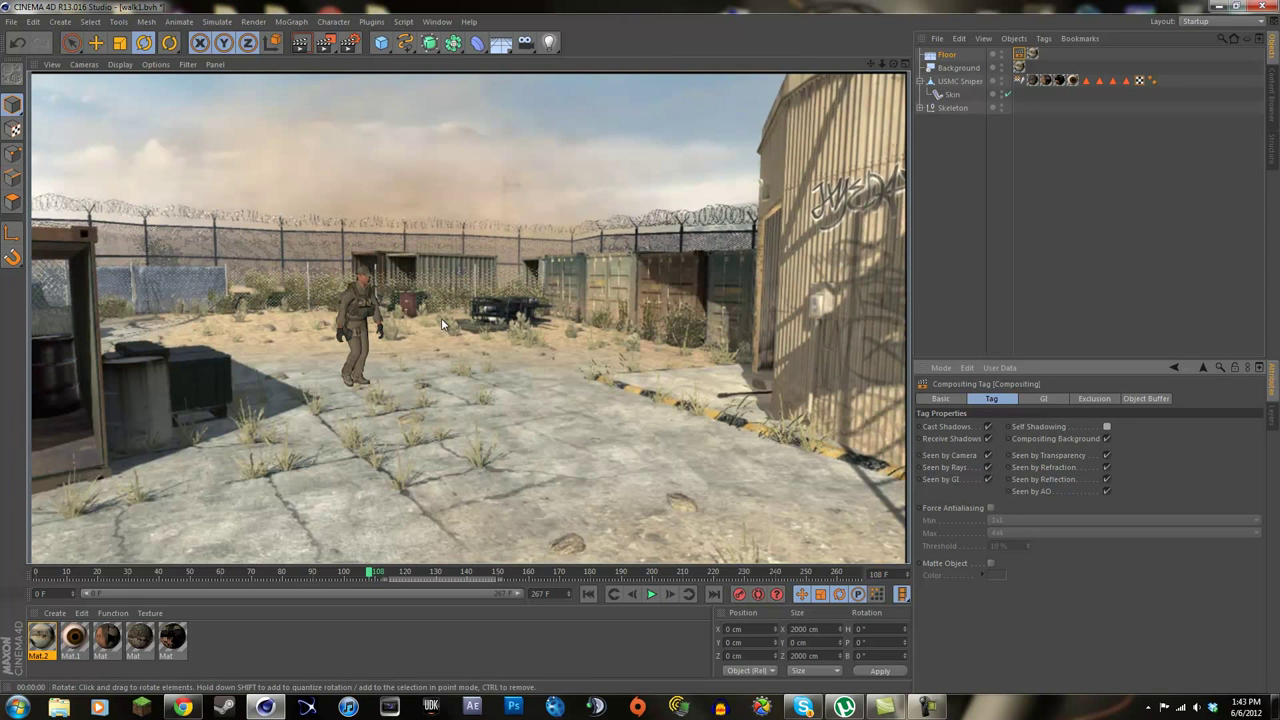
Add an omni light and move it above the soldier to about X -38, Y 142, Z 45 cm.
drag(548, 45, 586, 57)
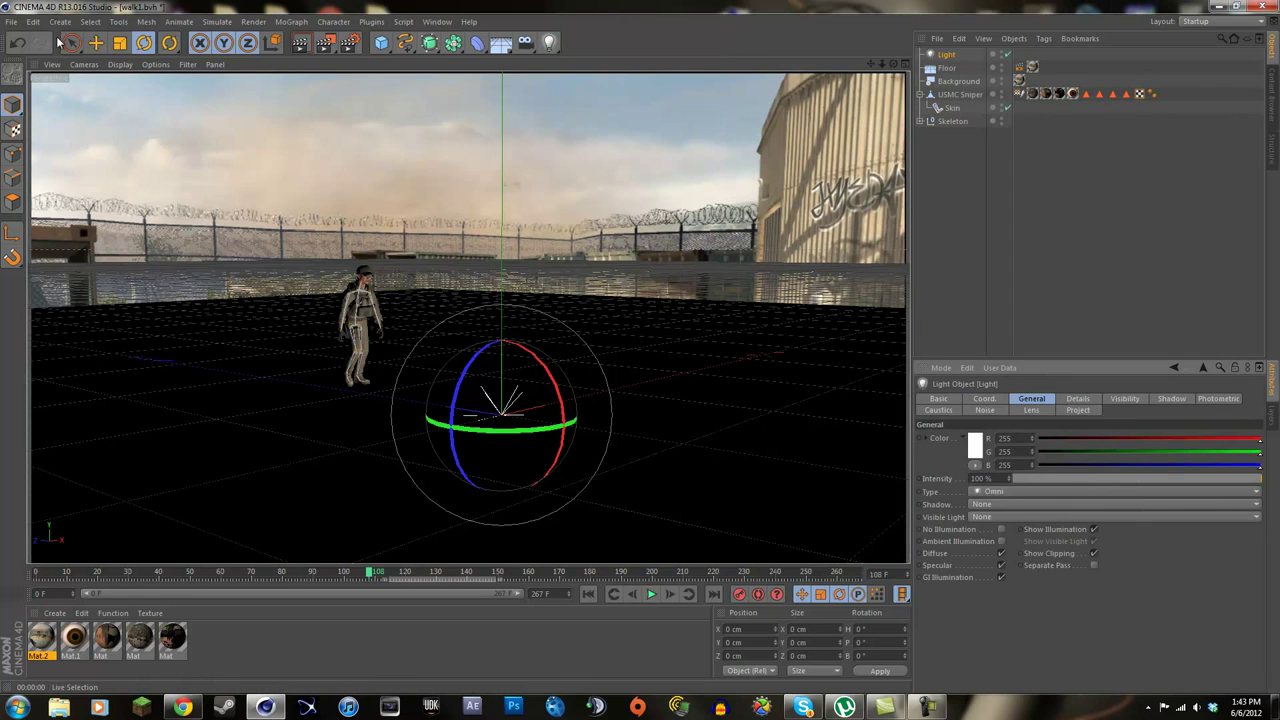
click(96, 43)
drag(504, 305, 525, 72)
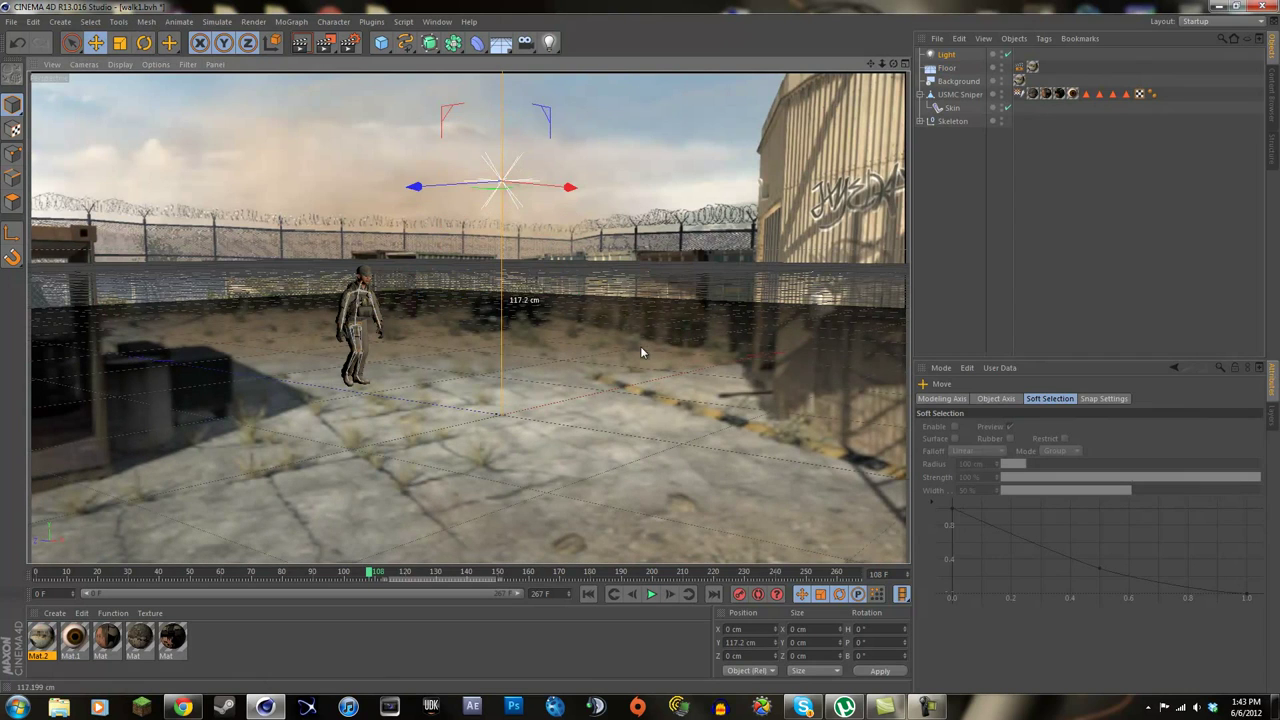
drag(425, 206, 382, 170)
drag(380, 84, 380, 48)
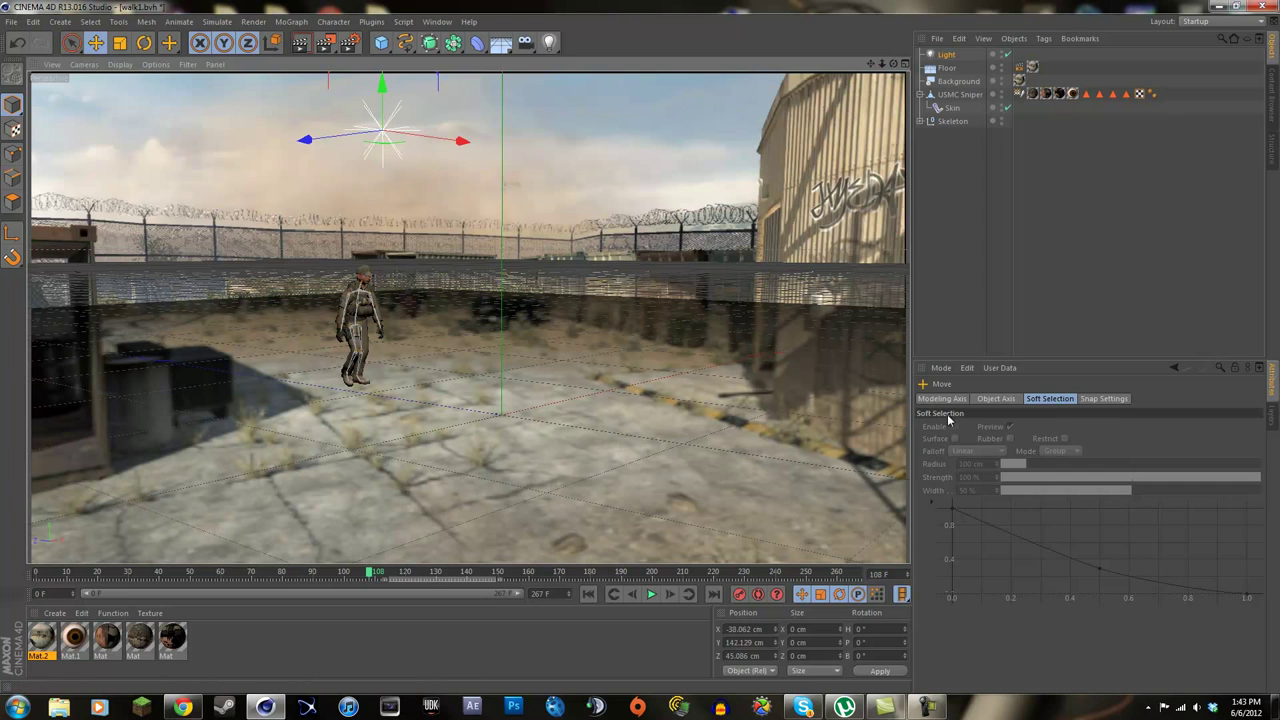
Set the light's shadow type to Shadow Maps (Soft) with 87 % density and render a preview.
click(947, 55)
click(1170, 399)
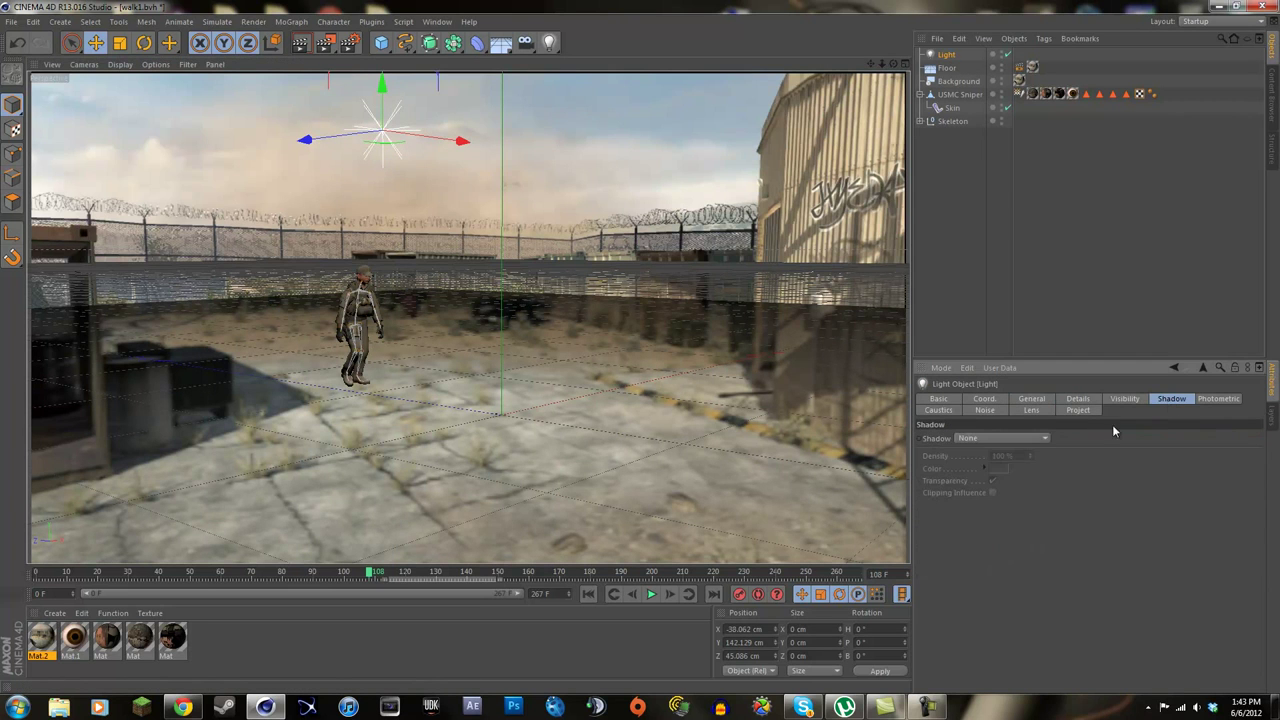
click(994, 437)
click(1000, 461)
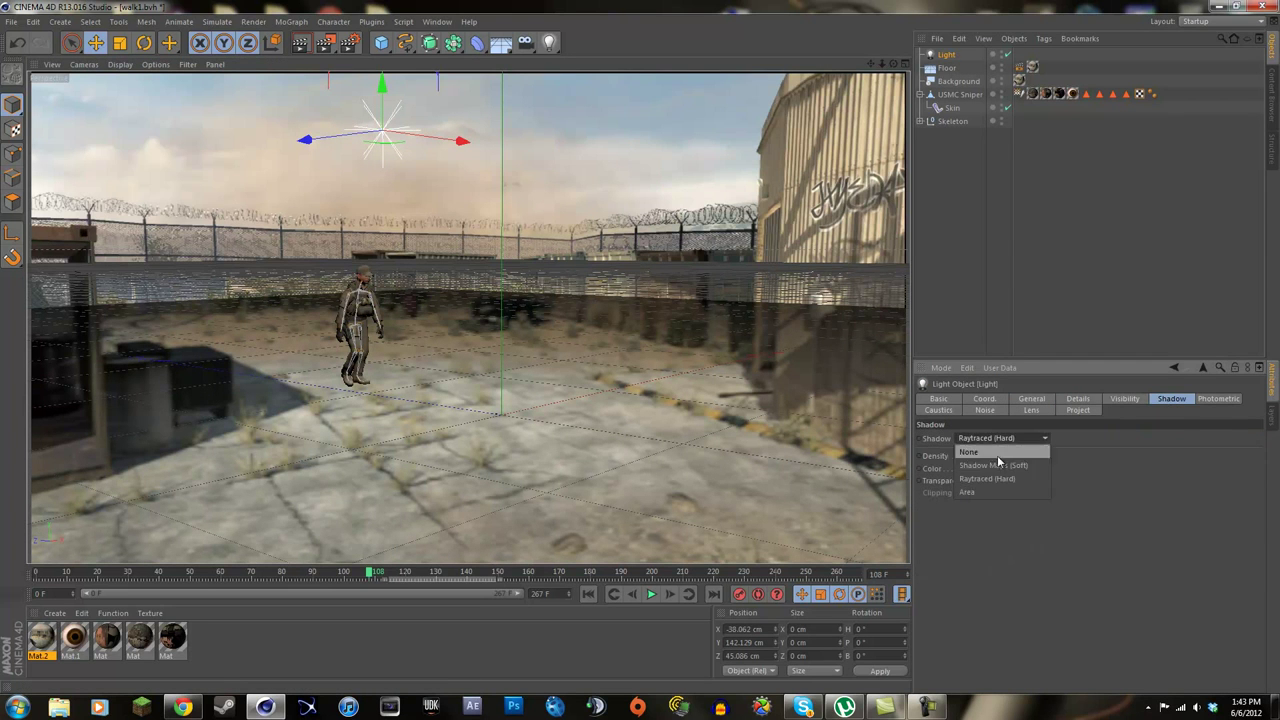
click(997, 464)
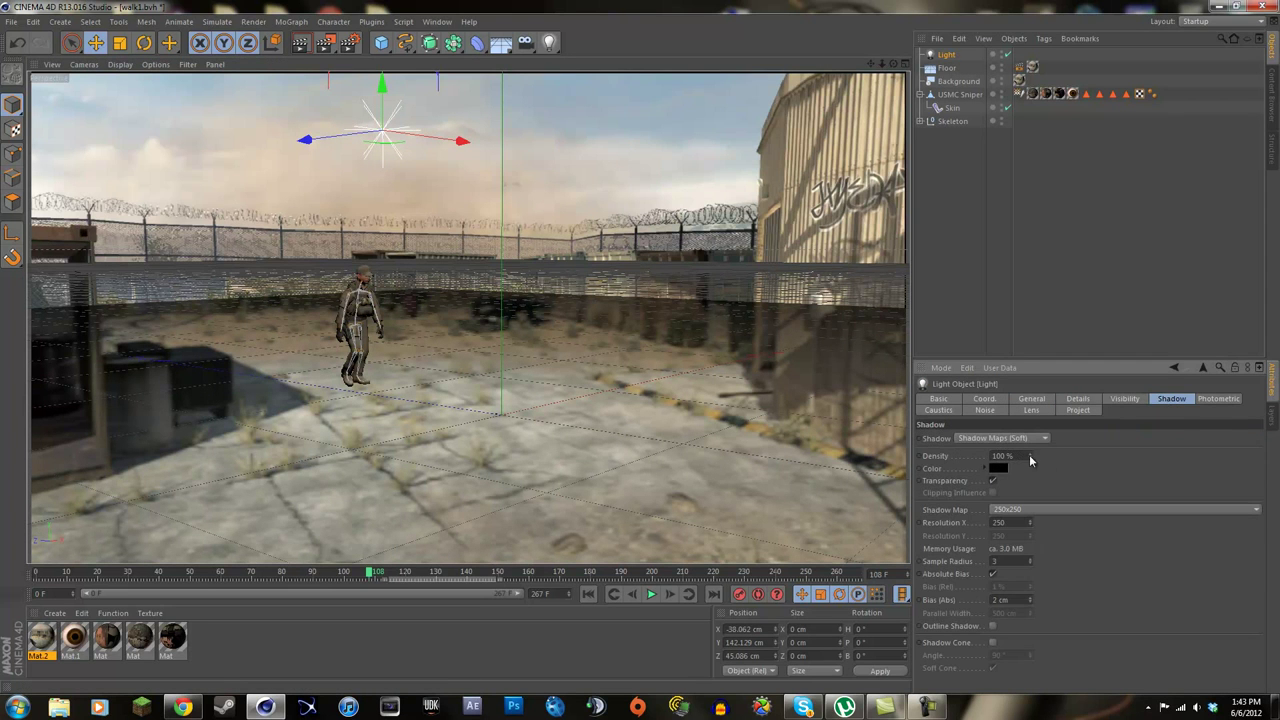
click(301, 44)
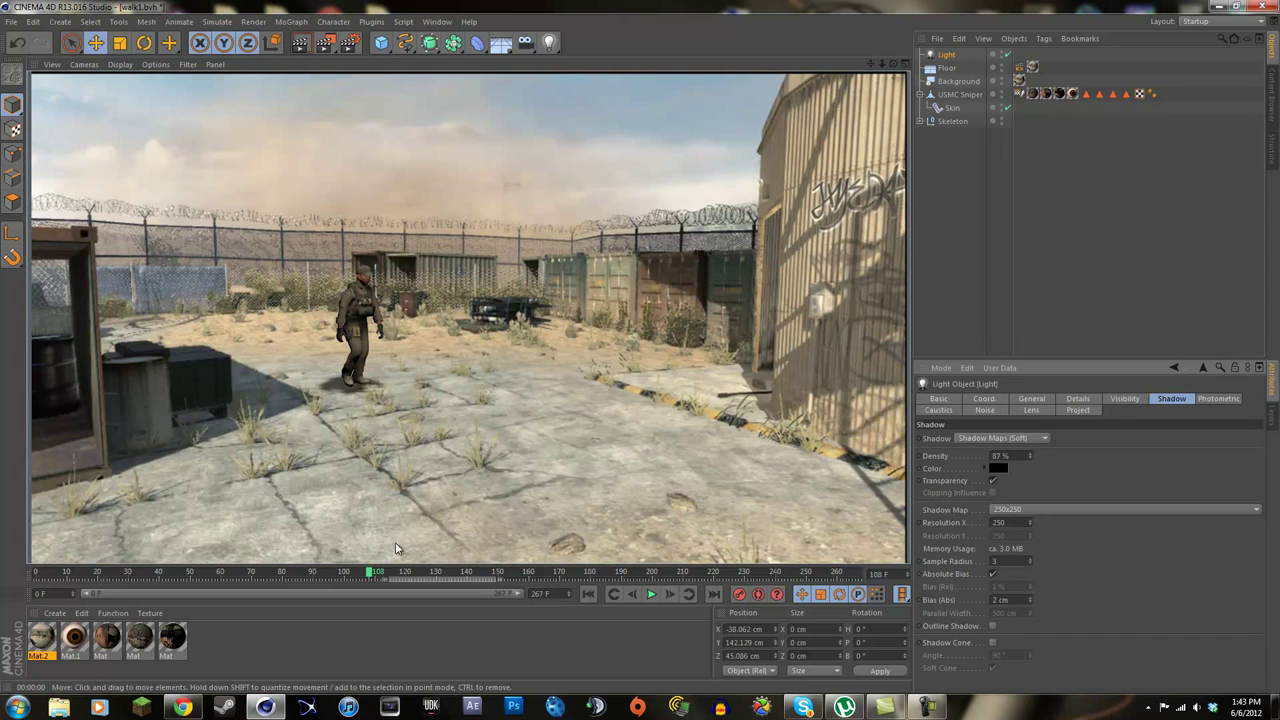
Render a preview at frame 175 to check the soldier's shadow, and look briefly at the four-view layout.
drag(362, 580, 575, 574)
click(308, 44)
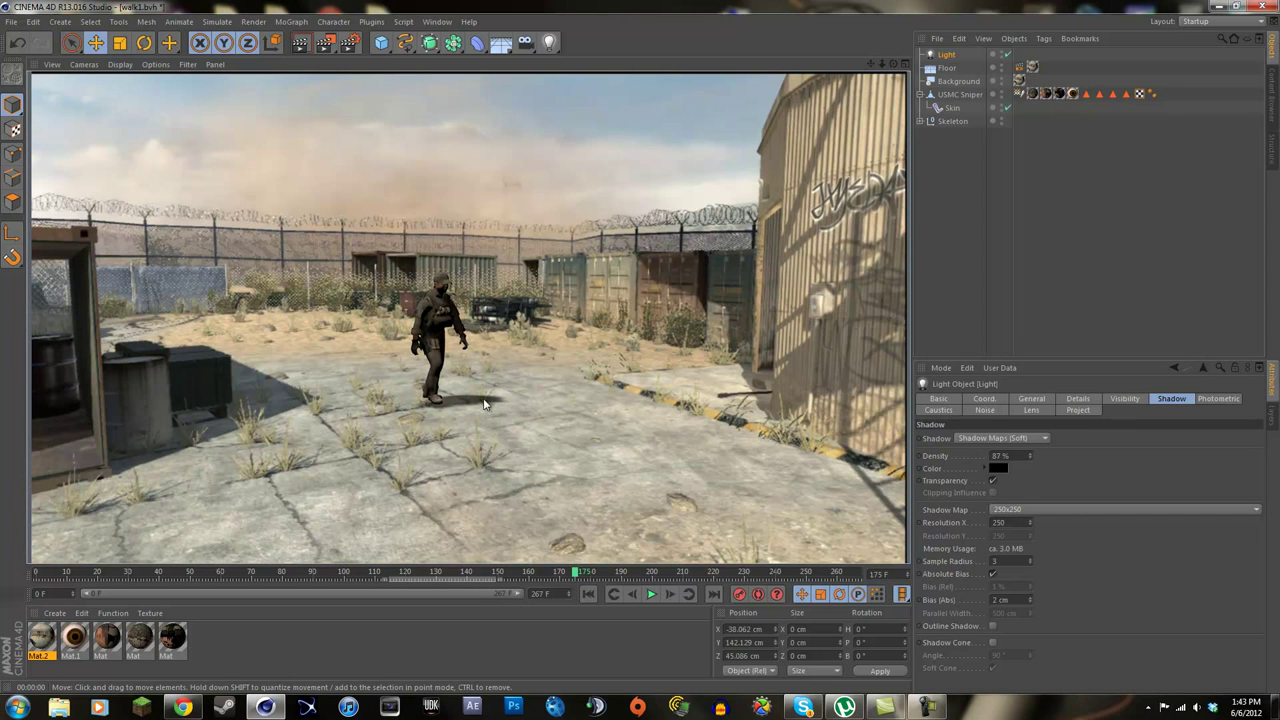
middle_click(528, 389)
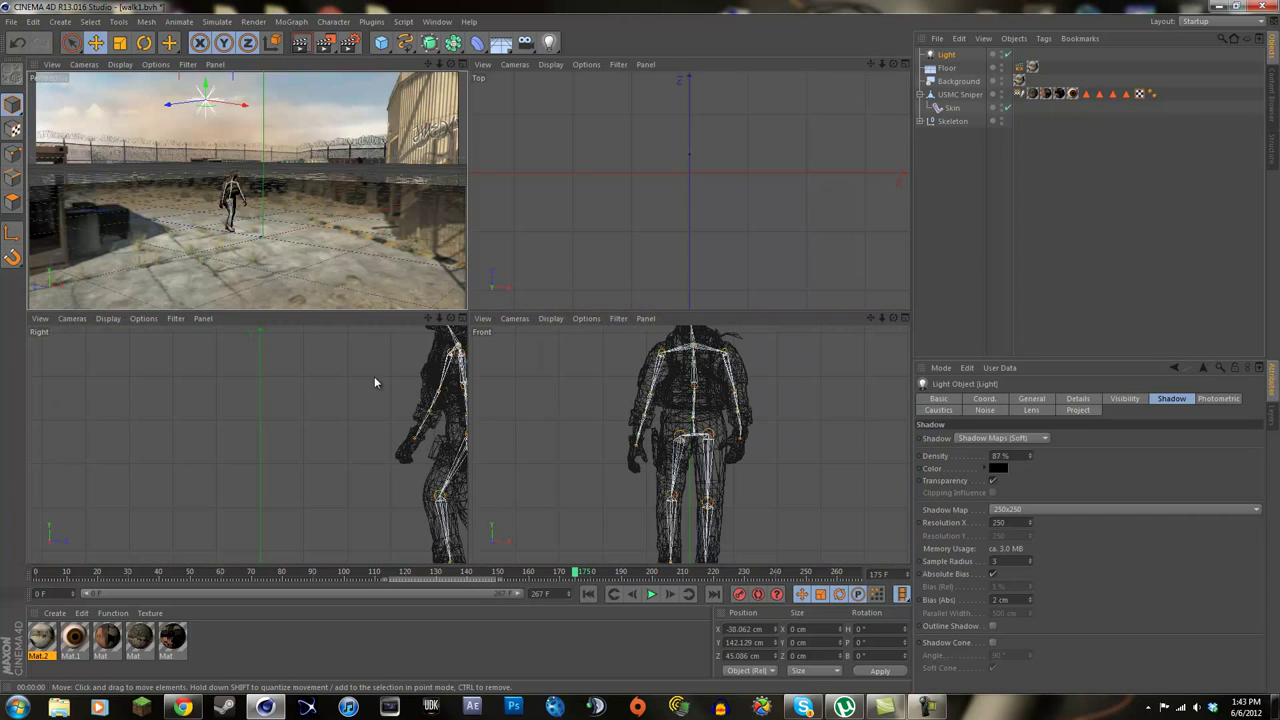
middle_click(468, 259)
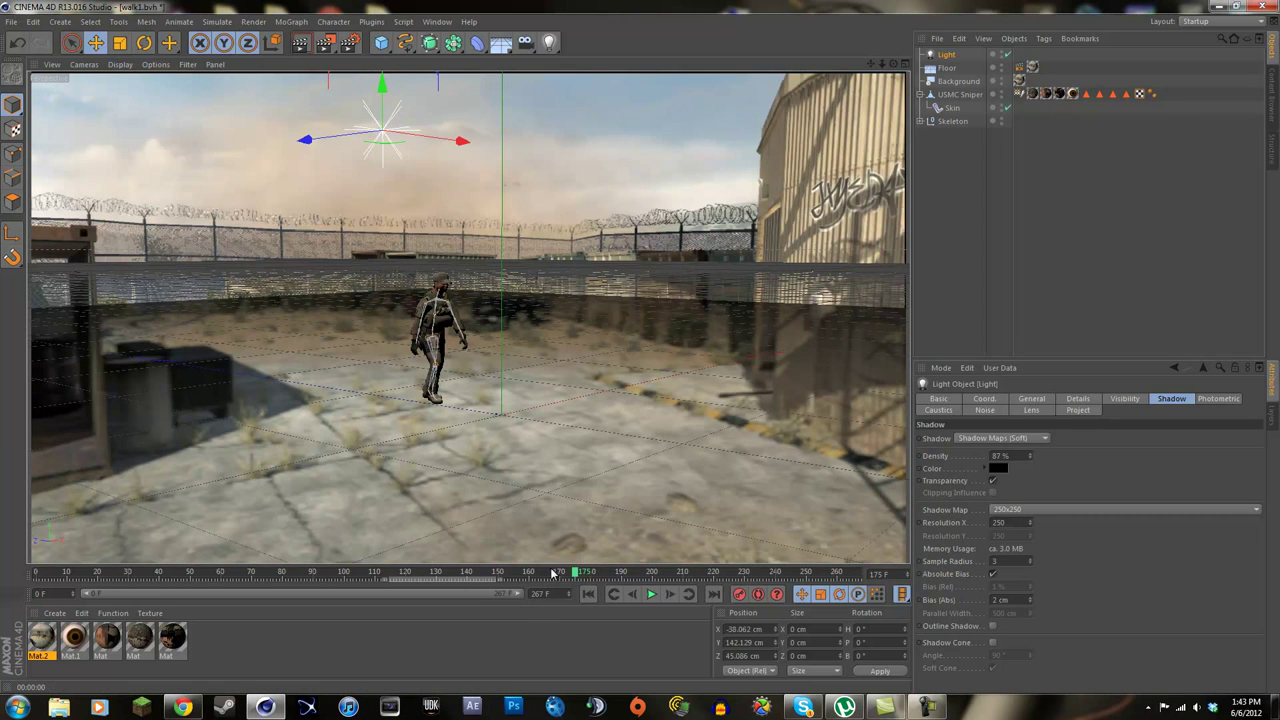
Using the Right view, raise the Floor to about Y 1.917 cm to bring it up to the soldier's feet.
middle_click(557, 366)
scroll(409, 419, down, 7)
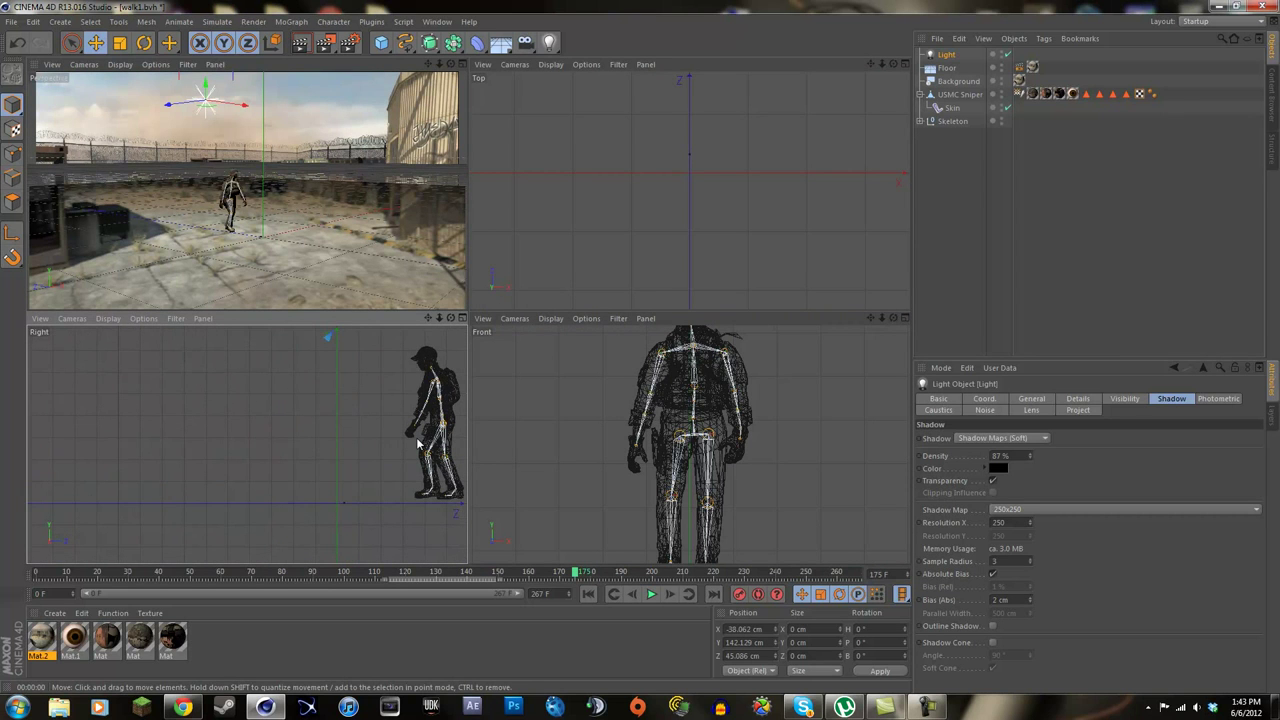
middle_click(418, 443)
middle_click(317, 423)
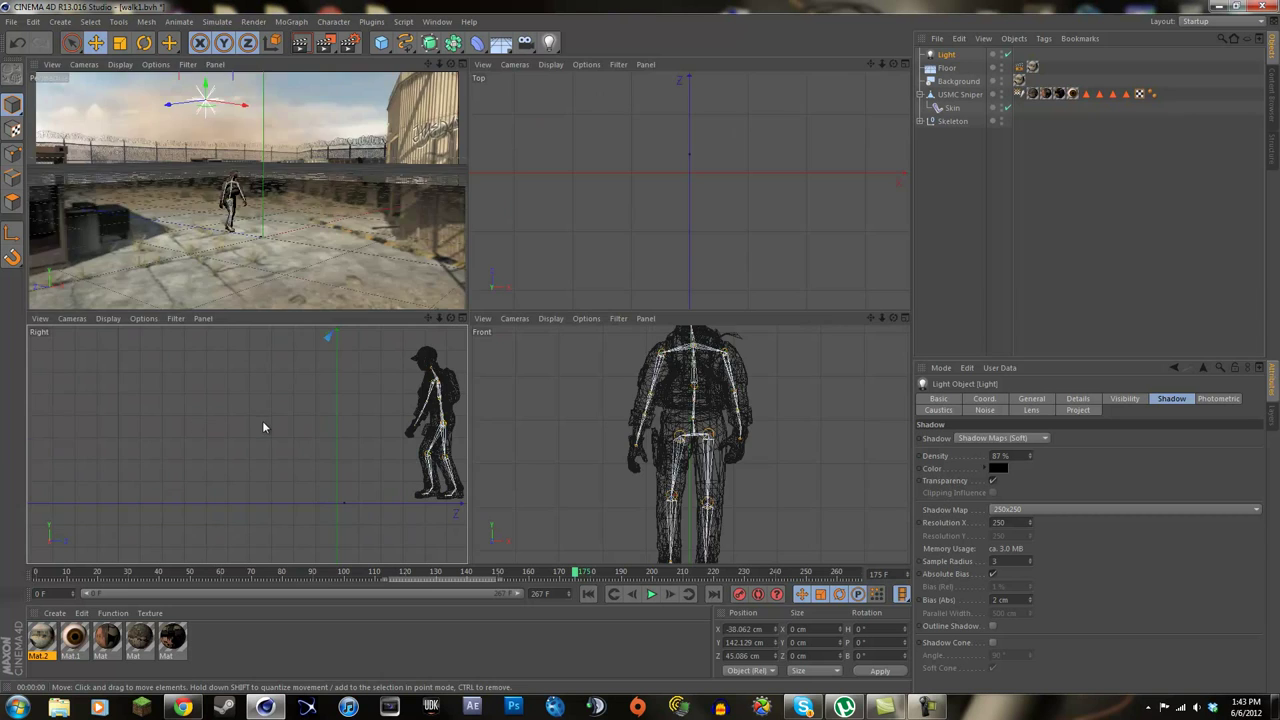
middle_click(263, 429)
drag(872, 64, 445, 62)
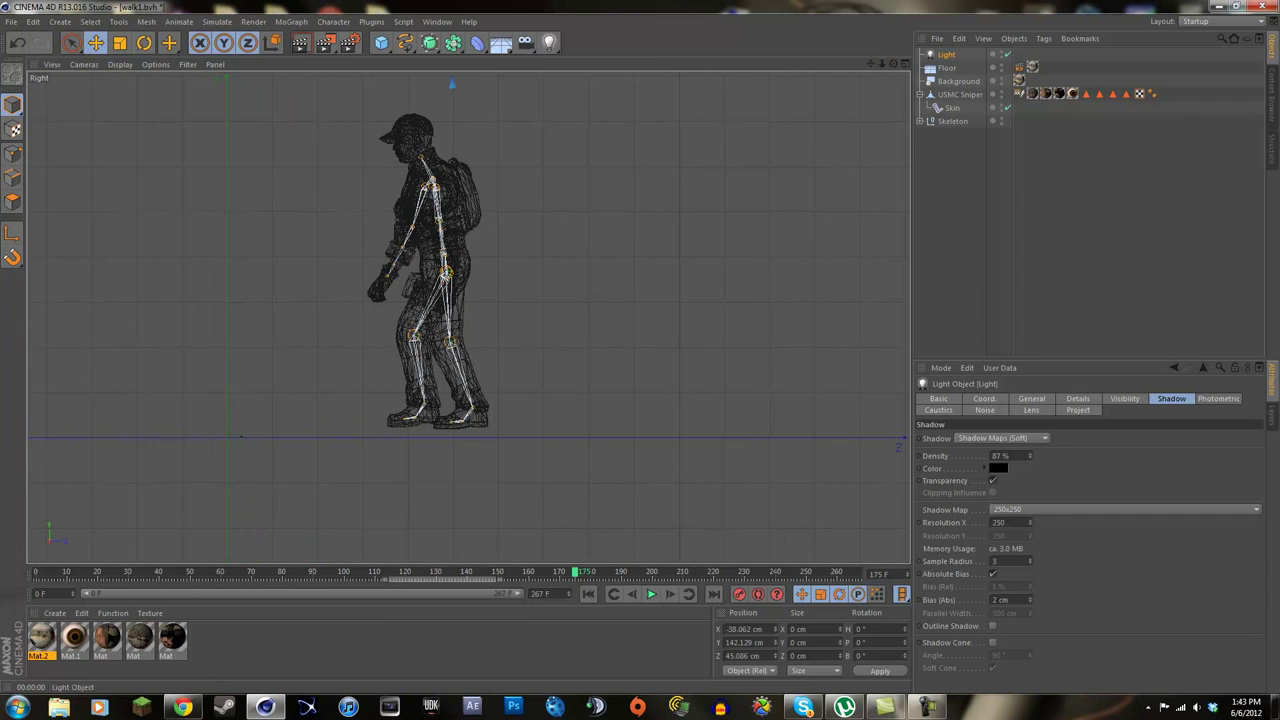
click(948, 68)
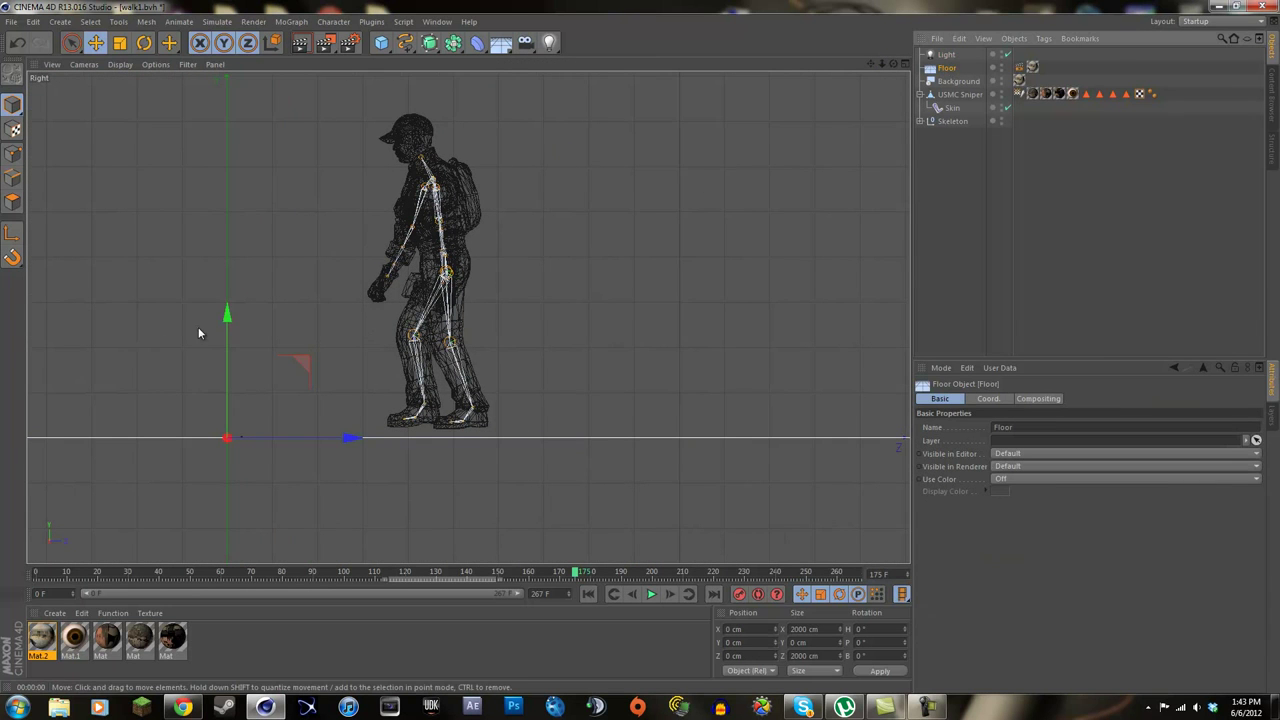
drag(223, 319, 225, 310)
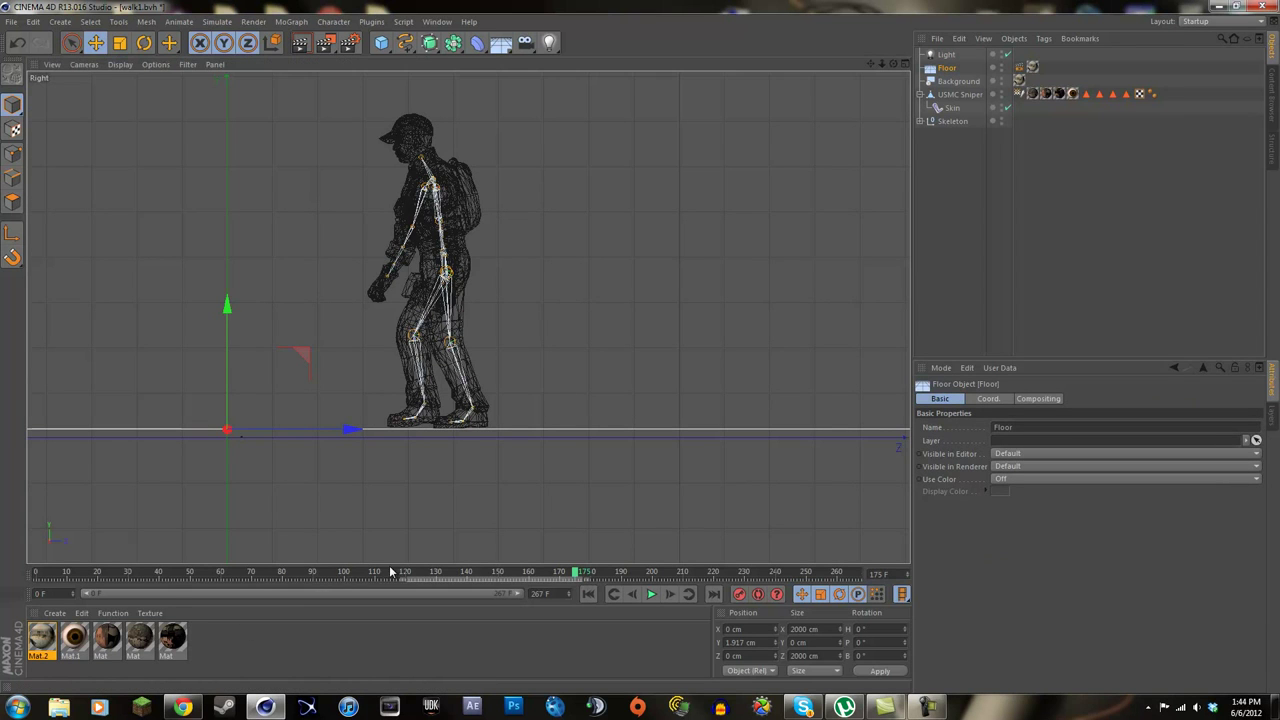
At frame 3, tilt the Floor to a pitch of about 2.167° to meet the soldier's feet, and check the fit at frame 218.
scroll(545, 515, down, 2)
scroll(545, 519, down, 2)
drag(575, 572, 46, 571)
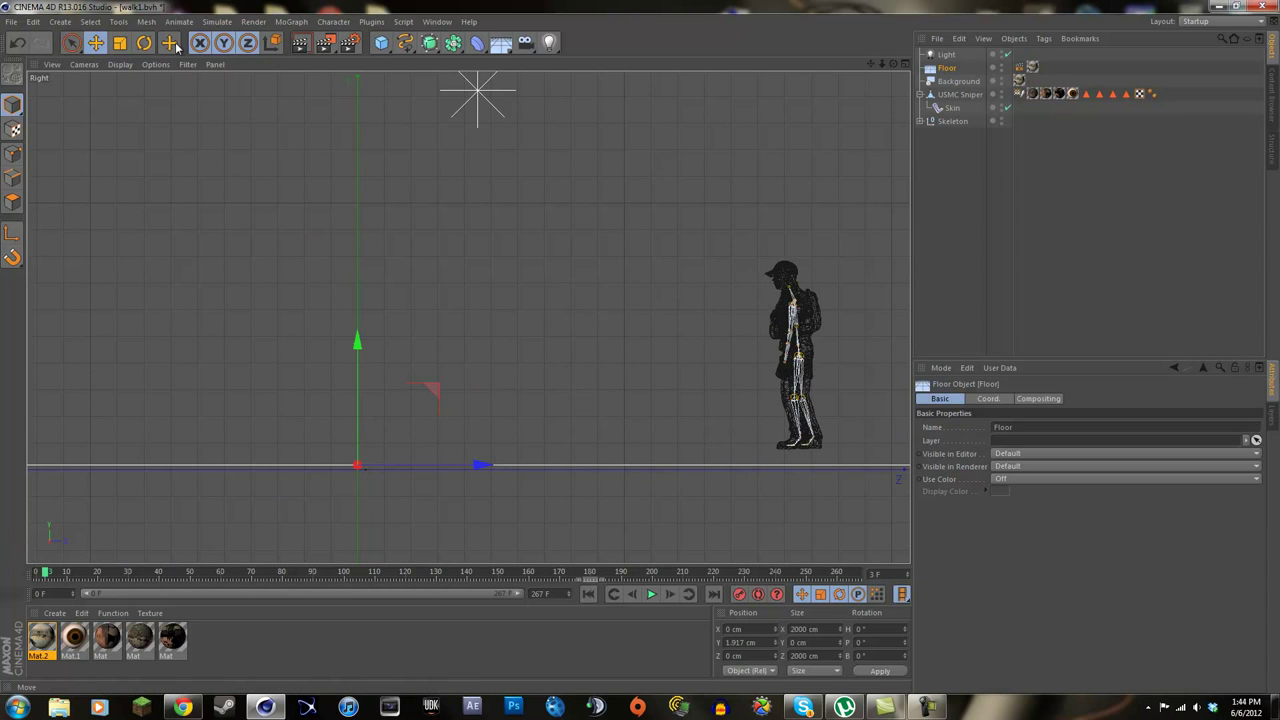
key(r)
mouse_move(422, 427)
mouse_down()
mouse_move(418, 405)
mouse_move(418, 427)
mouse_up()
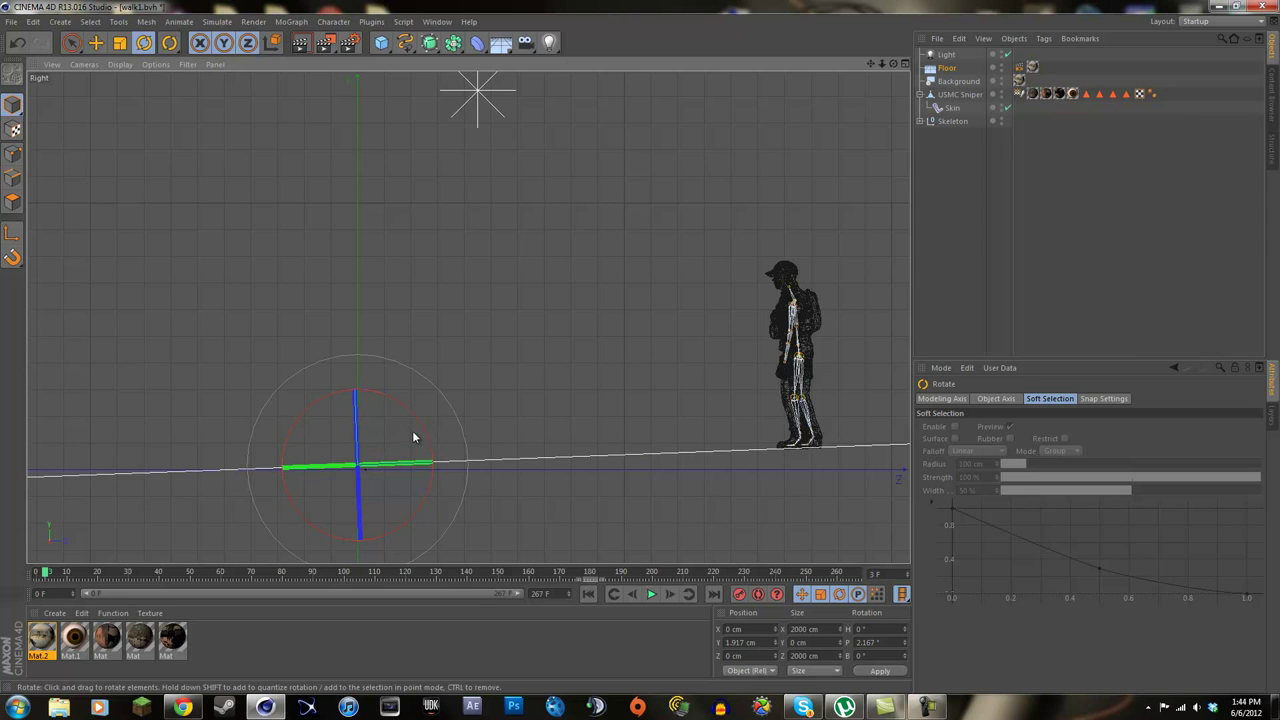
drag(430, 578, 710, 590)
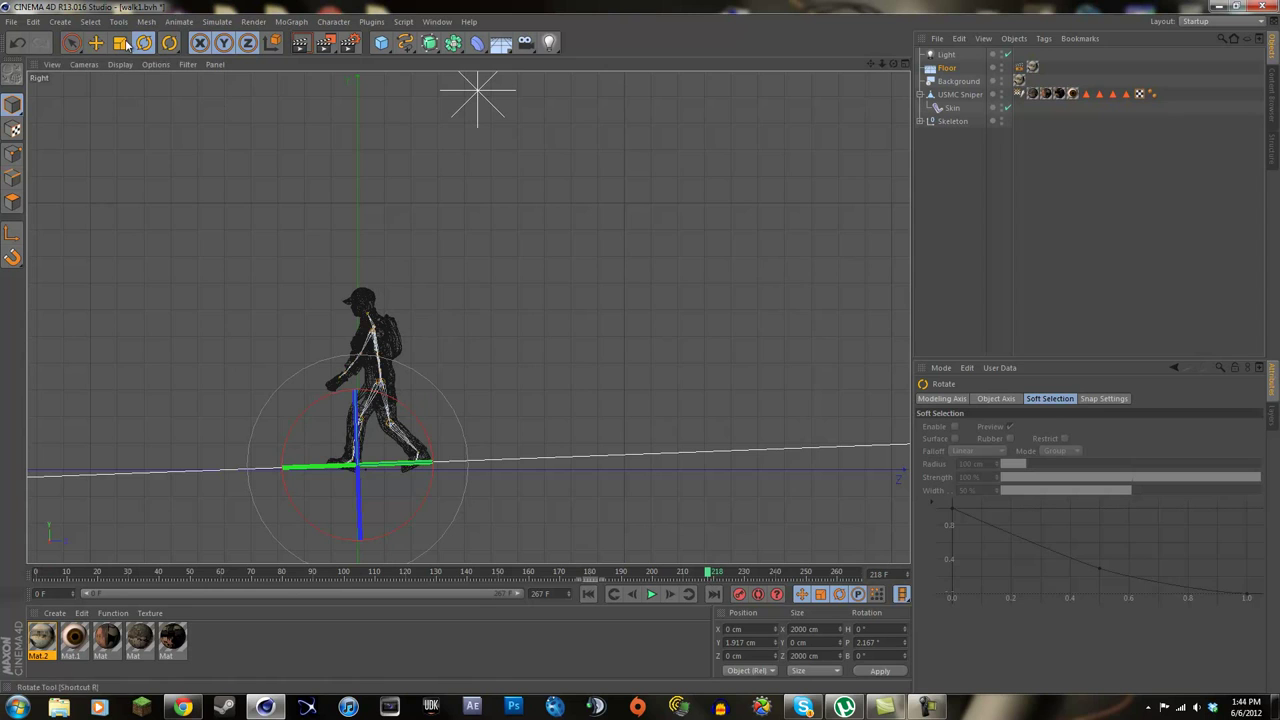
Lower the Floor to about Y -0.327 cm in the Right view and scrub to frame 203 to check its fit under the feet.
key(e)
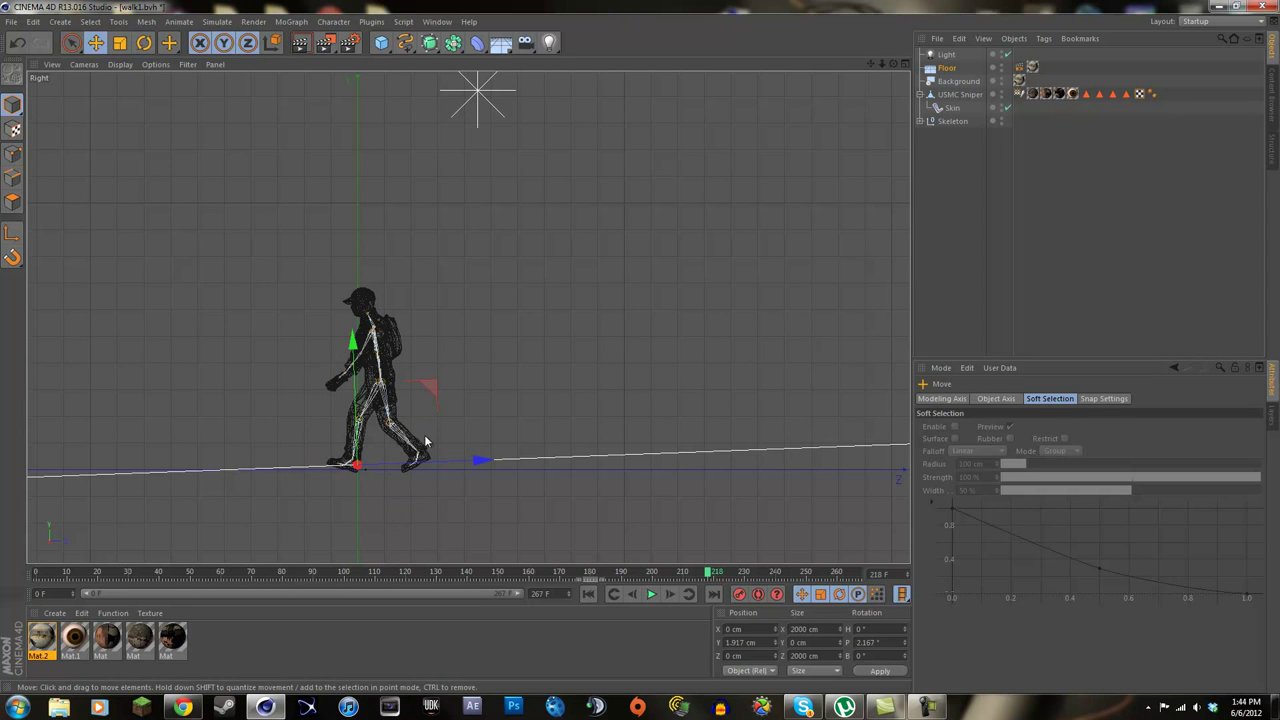
drag(359, 376, 357, 370)
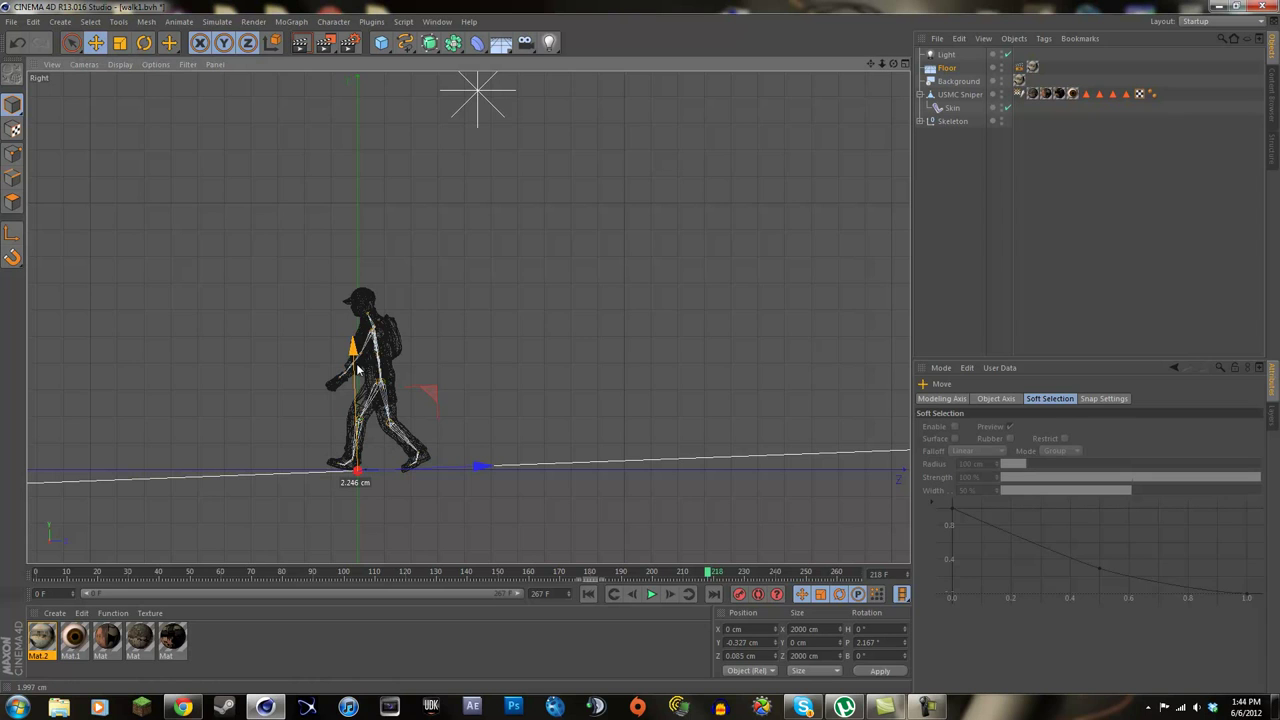
click(147, 575)
drag(147, 575, 662, 562)
Return to the perspective view and render a preview of frame 203 to check the soldier's shadow.
middle_click(200, 166)
middle_click(205, 152)
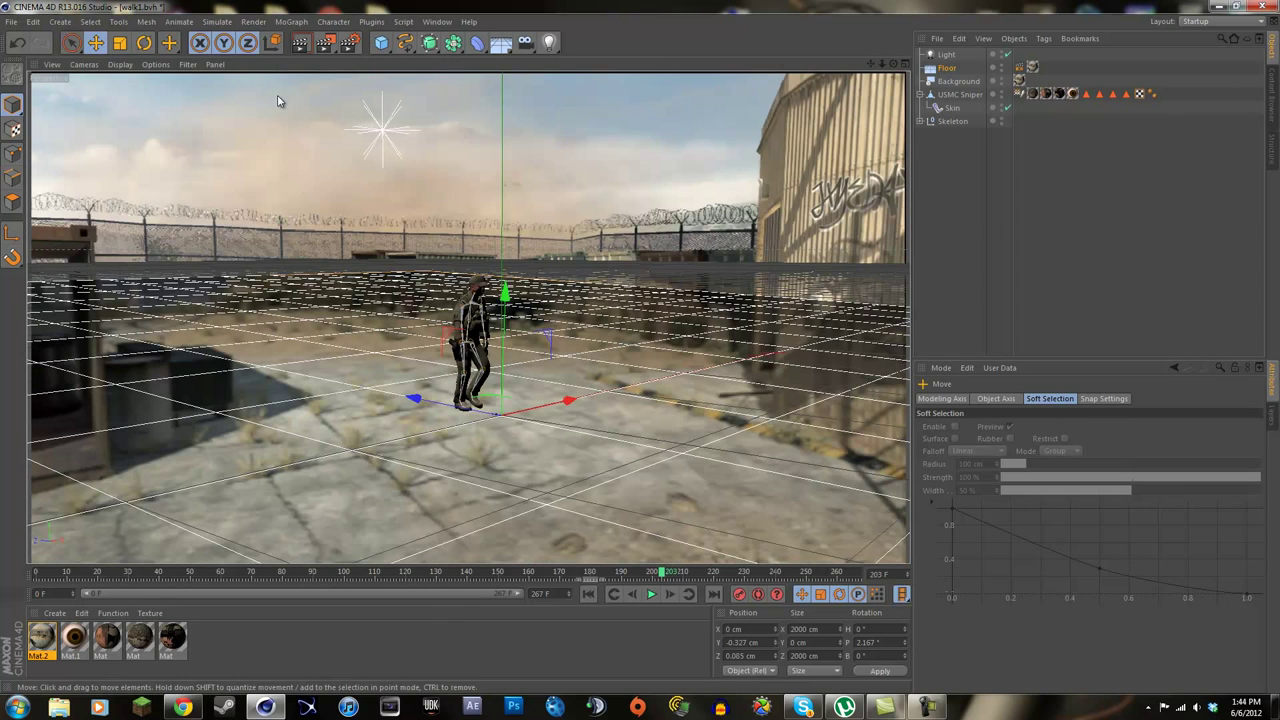
click(300, 42)
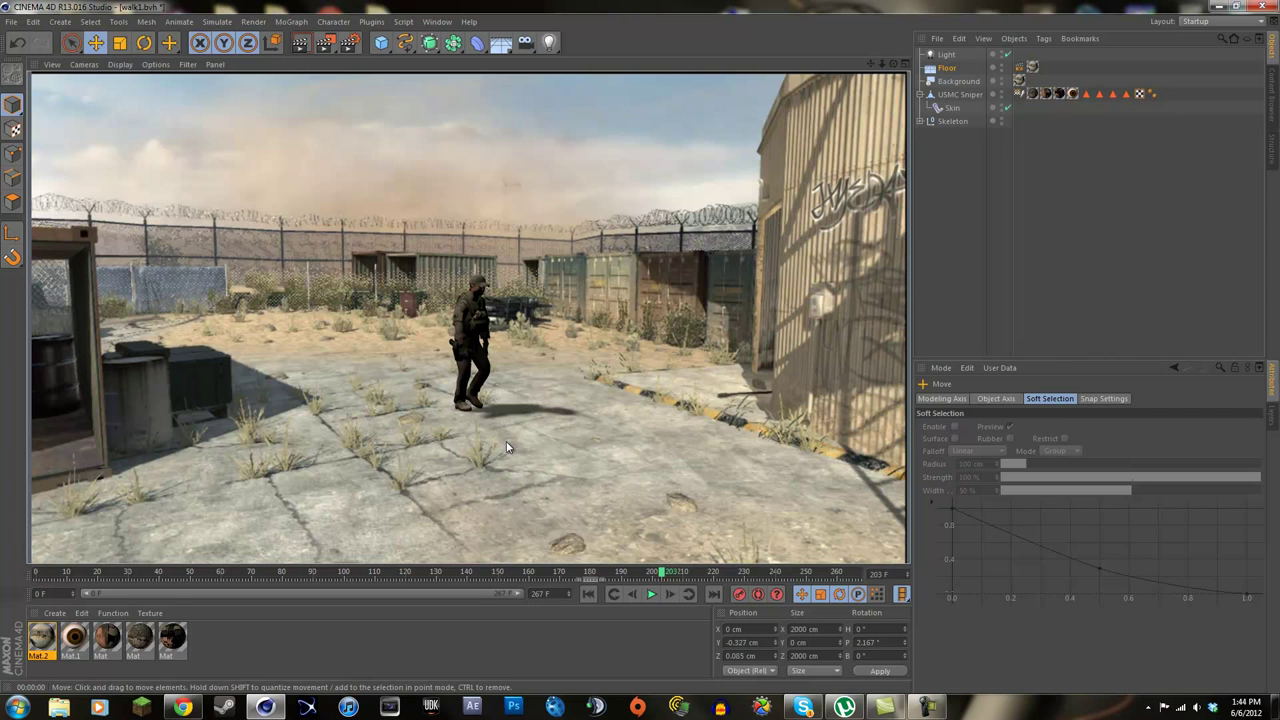
scroll(502, 382, up, 2)
scroll(500, 379, down, 2)
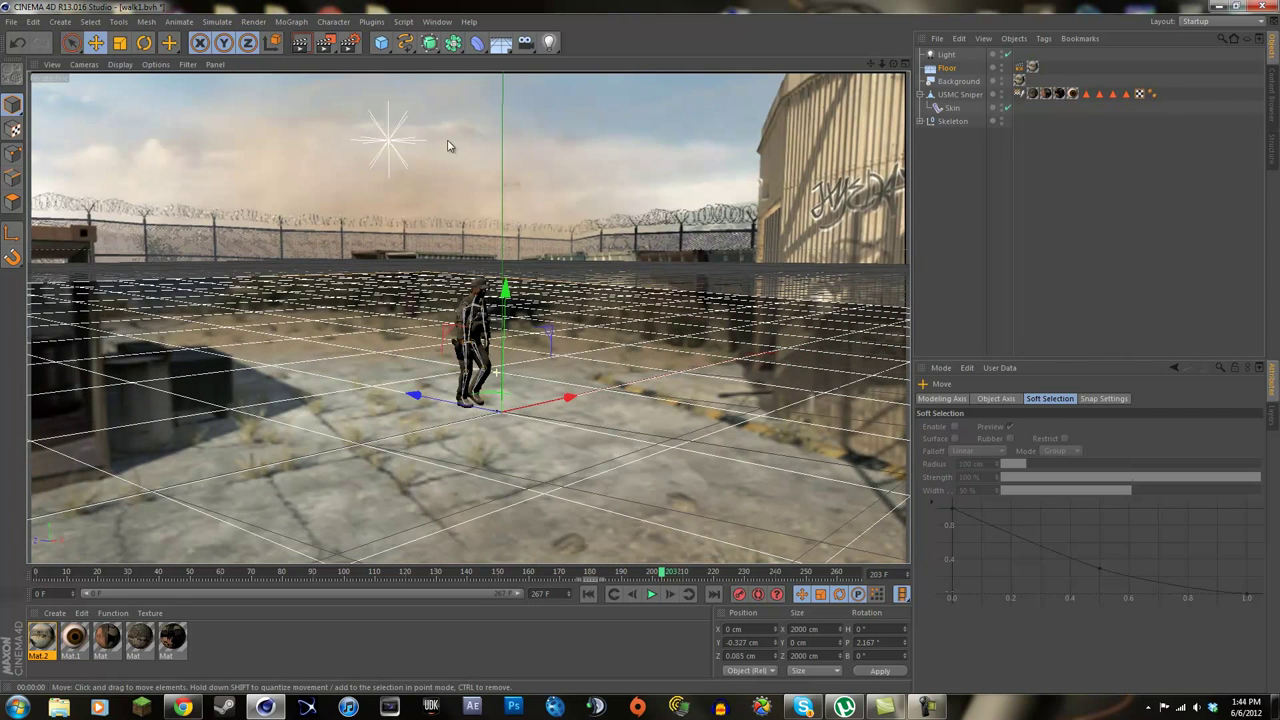
Add the Ambient Occlusion effect to the render settings.
click(355, 52)
click(93, 244)
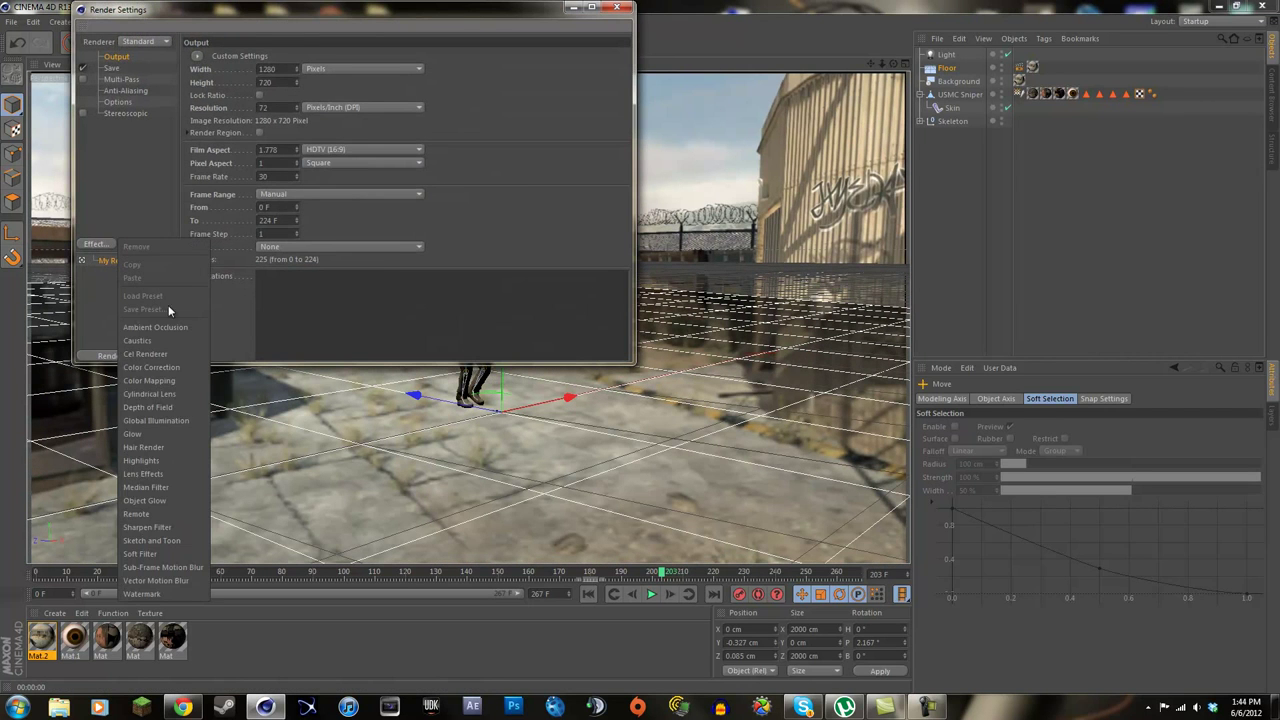
click(160, 327)
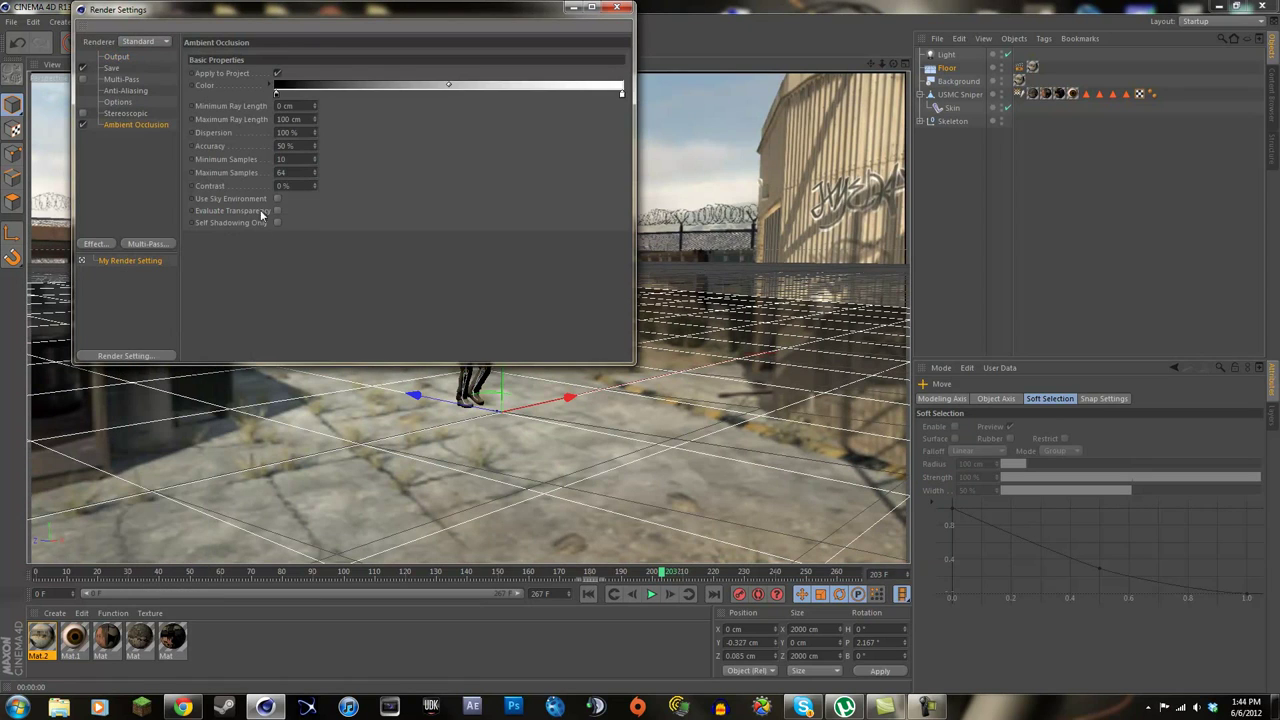
click(301, 94)
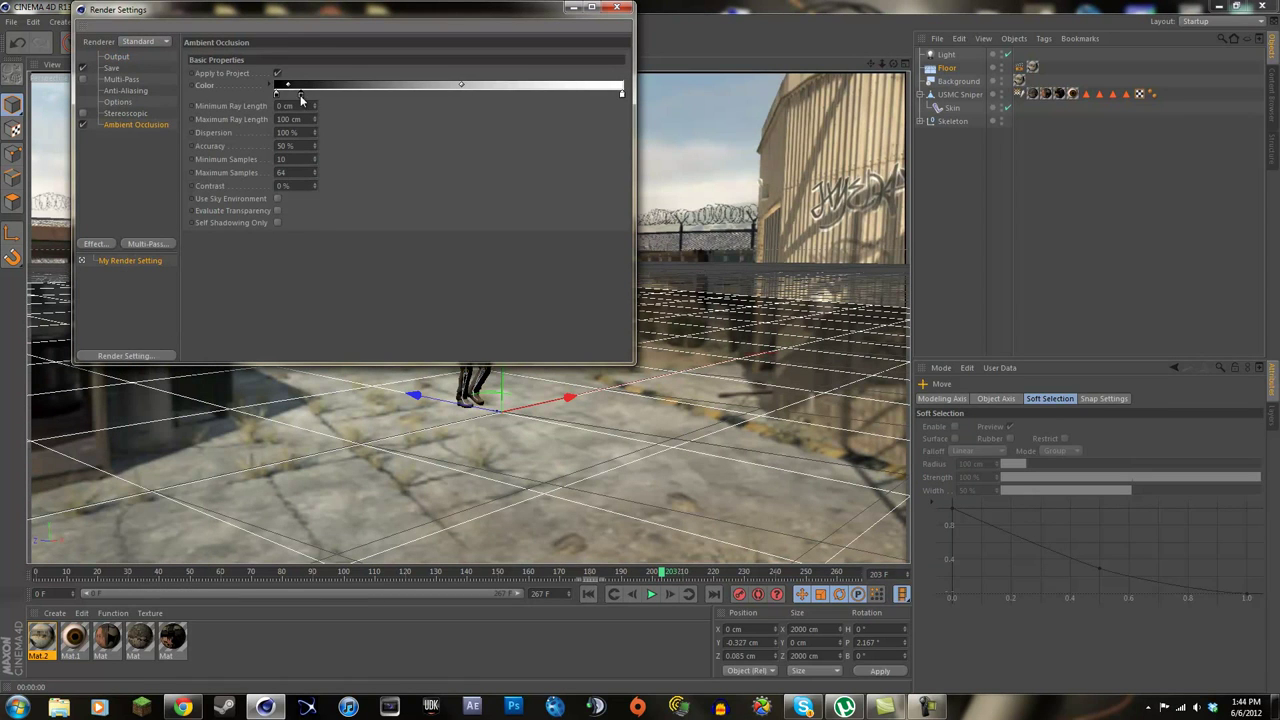
drag(301, 97, 281, 98)
key(ctrl+z)
key(ctrl+z)
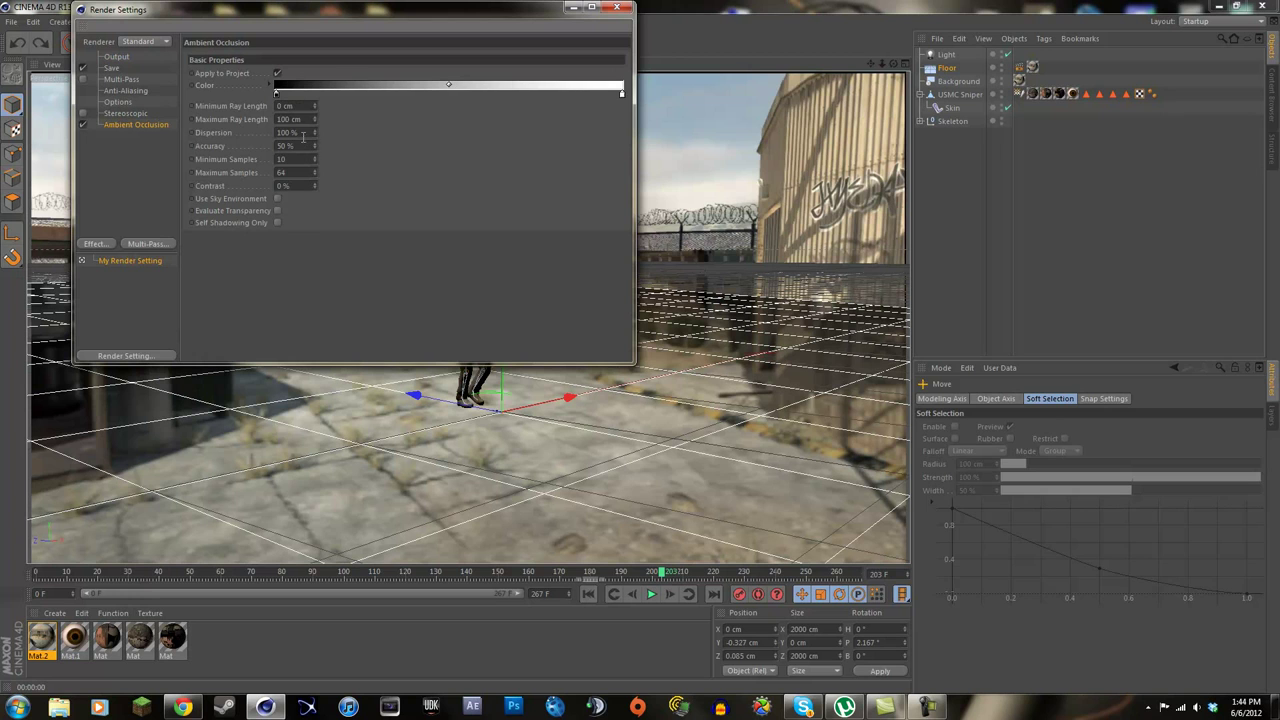
Set the Ambient Occlusion minimum ray length to 10 cm and contrast to 10 %, and render a preview of the scene.
click(298, 106)
text(10)
key(Return)
drag(297, 187, 191, 168)
text(10)
key(Return)
click(616, 7)
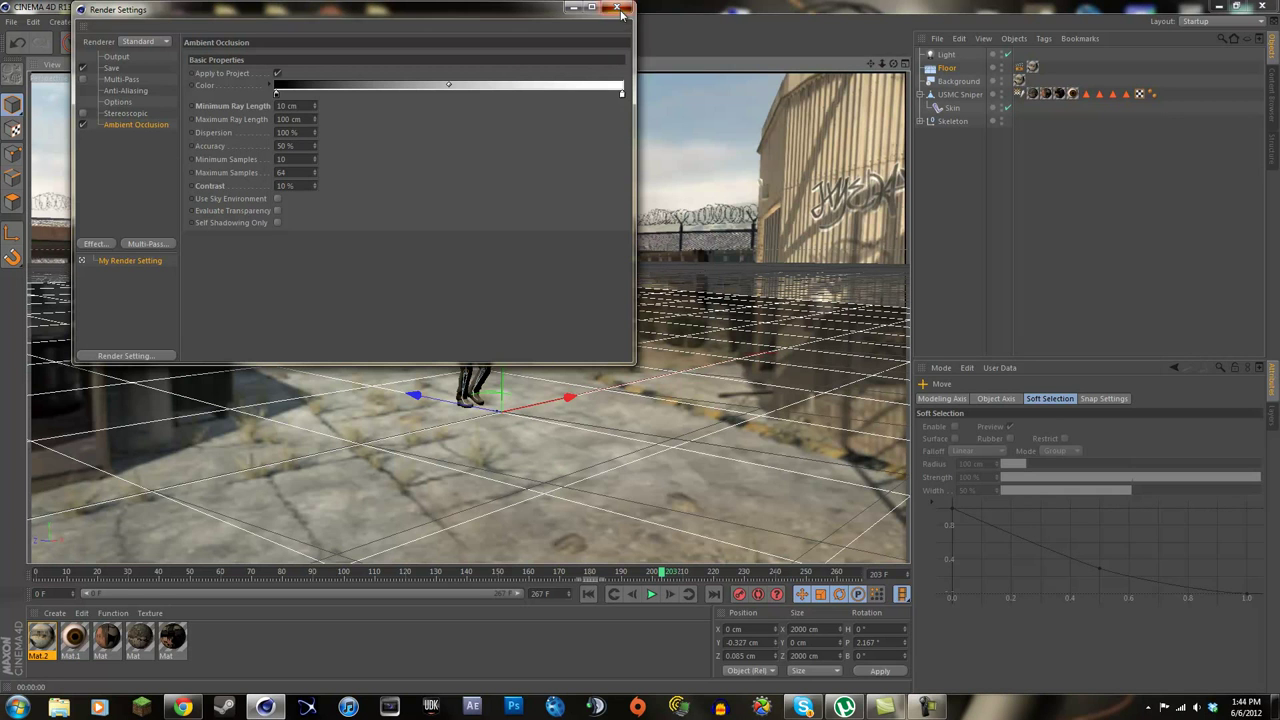
click(303, 46)
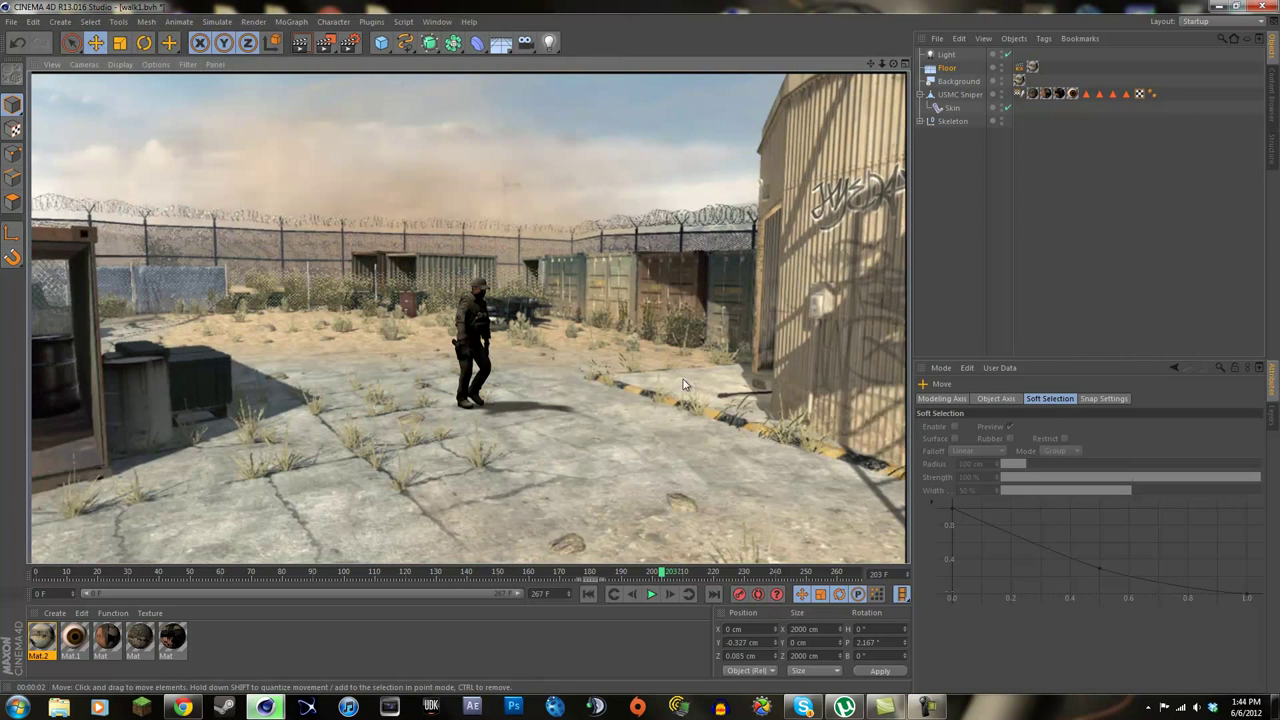
Delete the Light object and render a preview to judge the soldier without it.
click(953, 55)
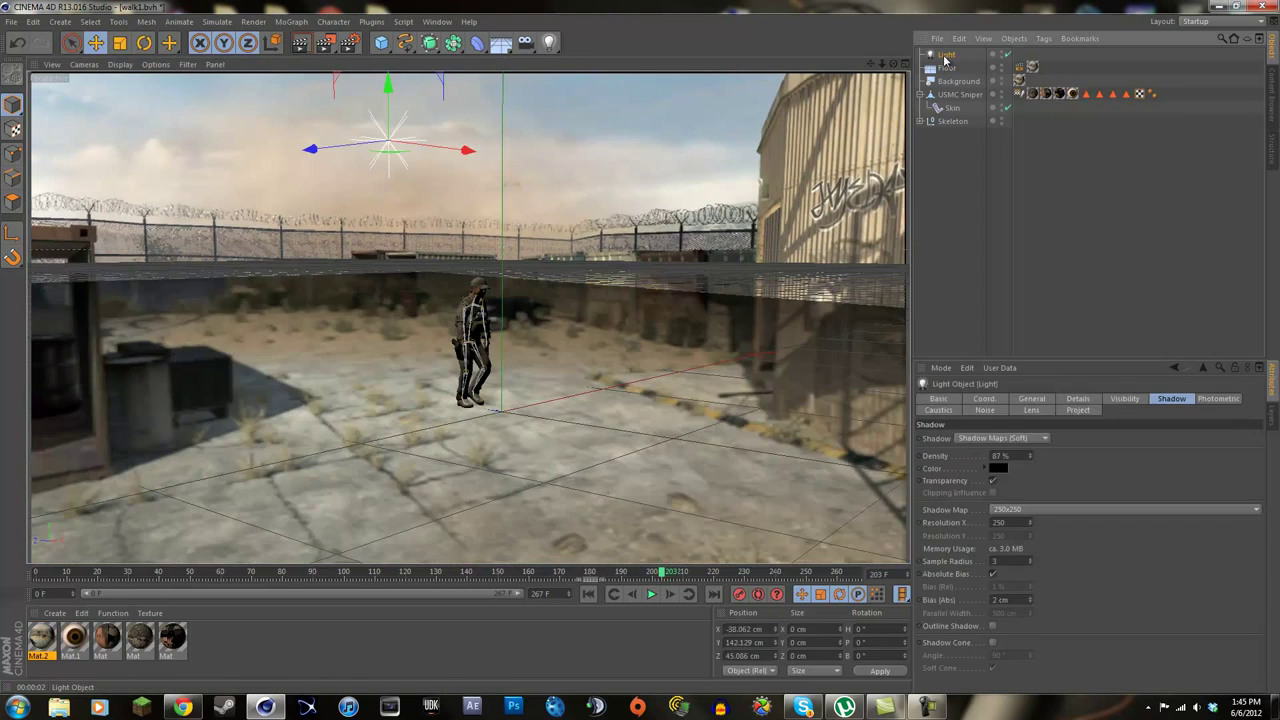
key(Delete)
click(298, 50)
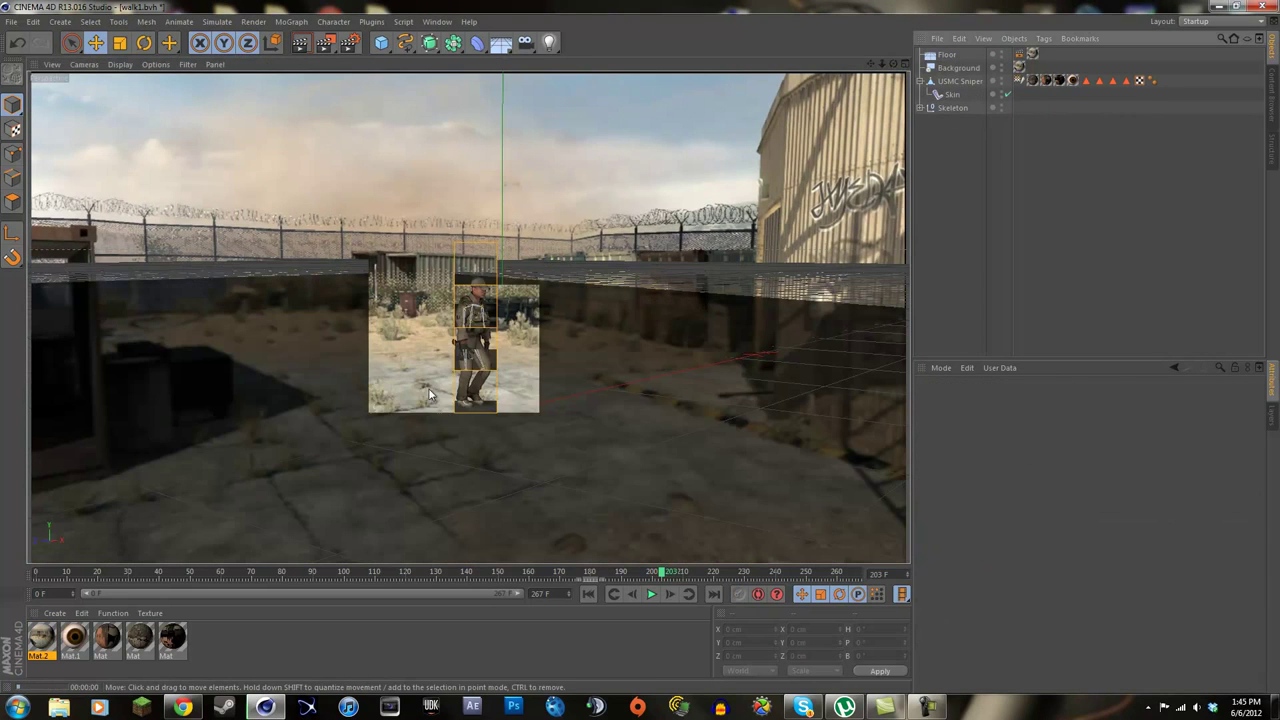
click(487, 336)
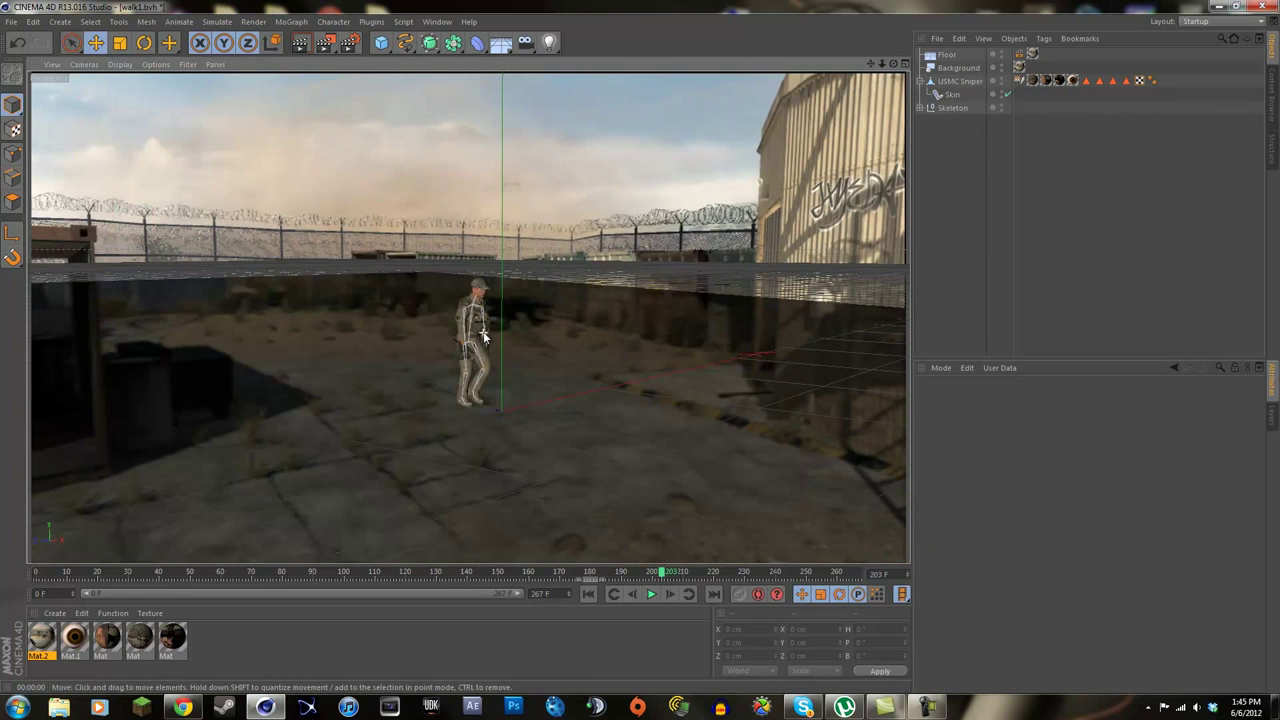
click(300, 42)
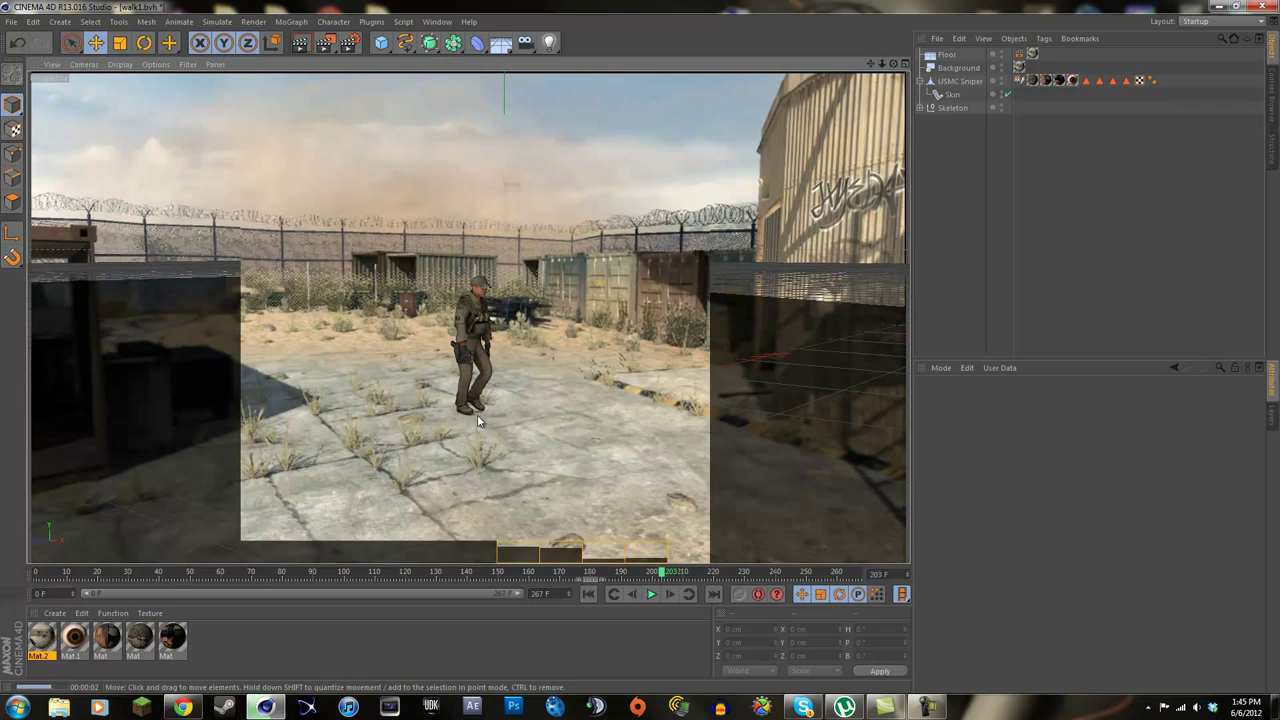